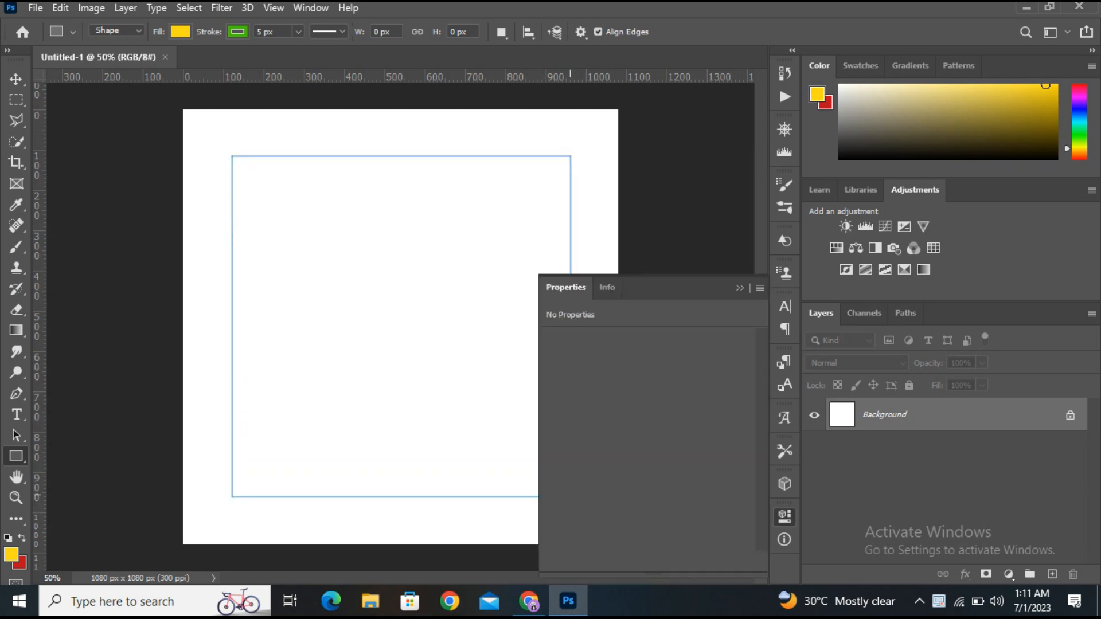
Give the rectangle 83 px rounded corners and a white fill with no stroke
left_click_drag(689, 449, 752, 449)
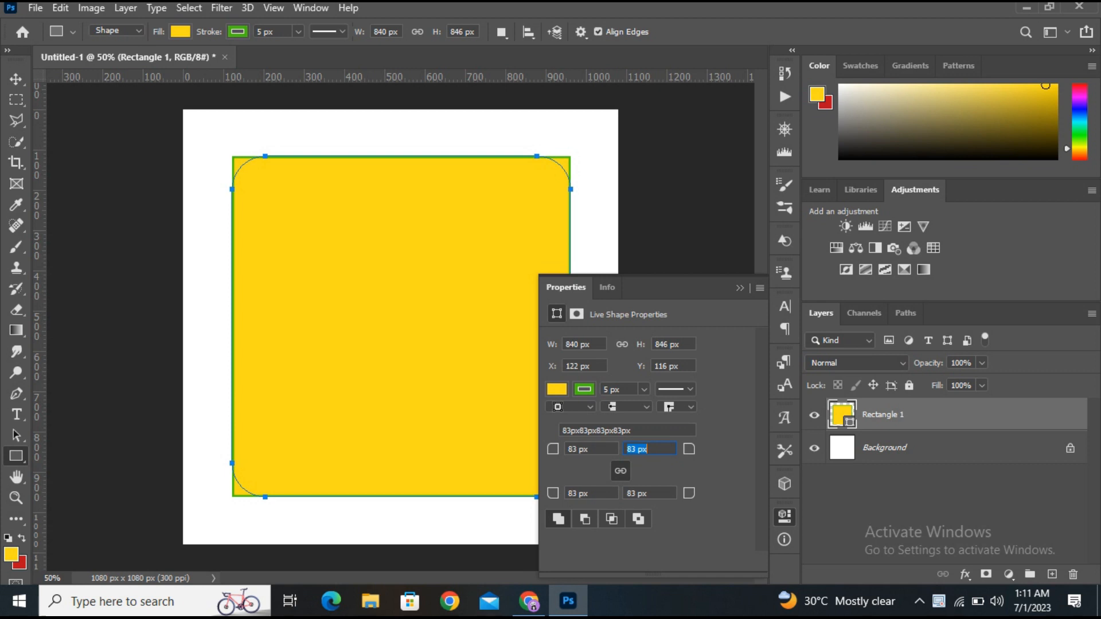
left_click(237, 31)
left_click(143, 62)
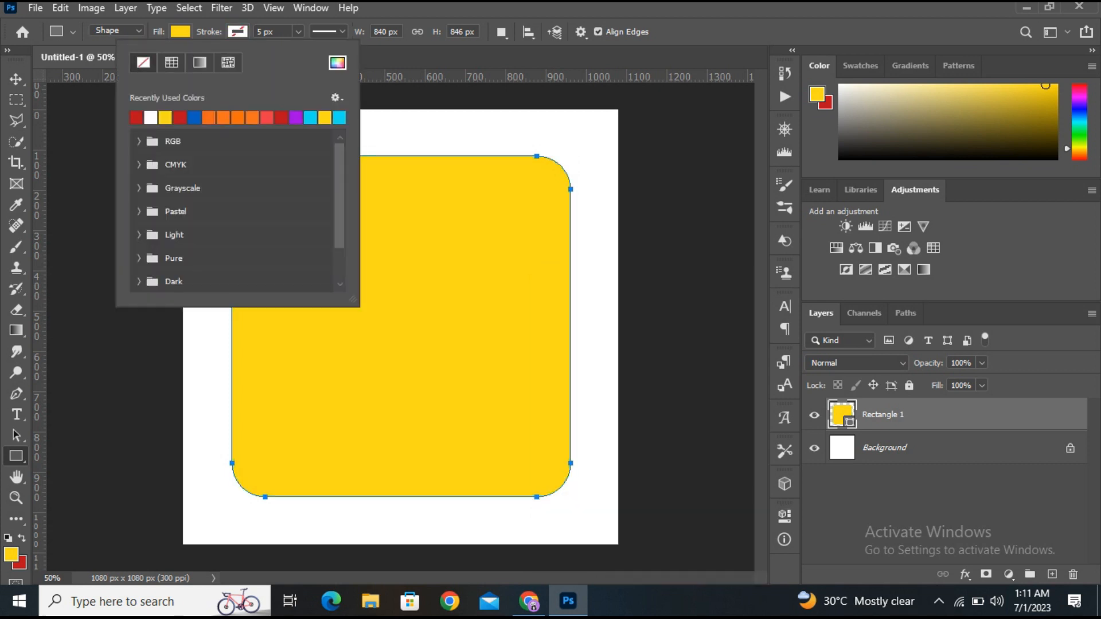
left_click(180, 31)
left_click(86, 62)
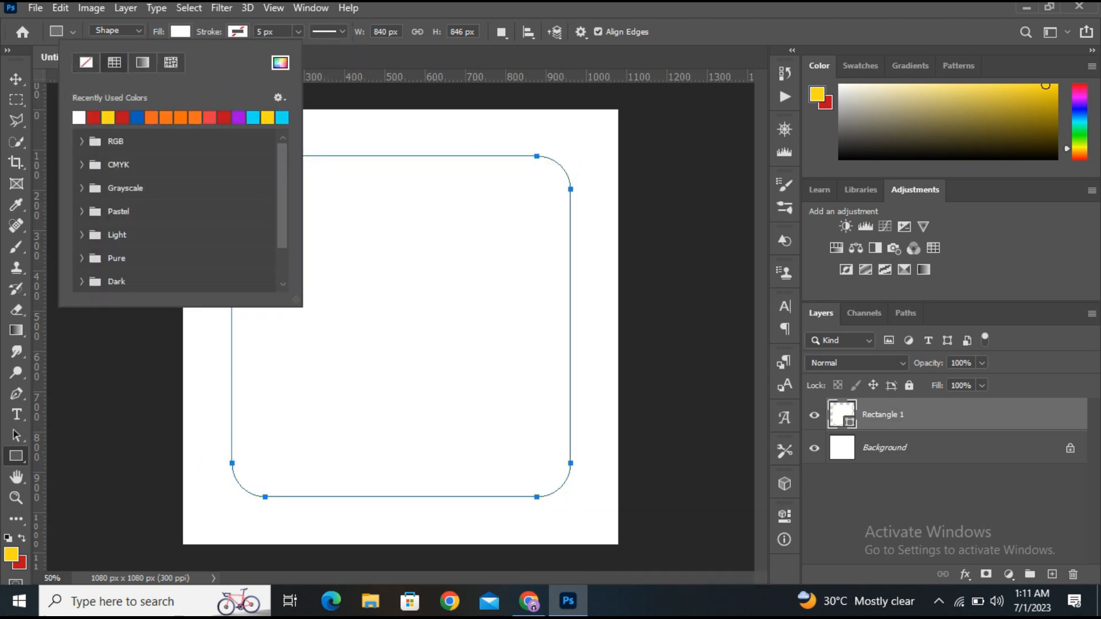
Apply a drop shadow and an Emboss bevel with 417% depth, 51 px size and 16 px soften to the rounded rectangle
key("v")
left_click(965, 575)
left_click(1005, 563)
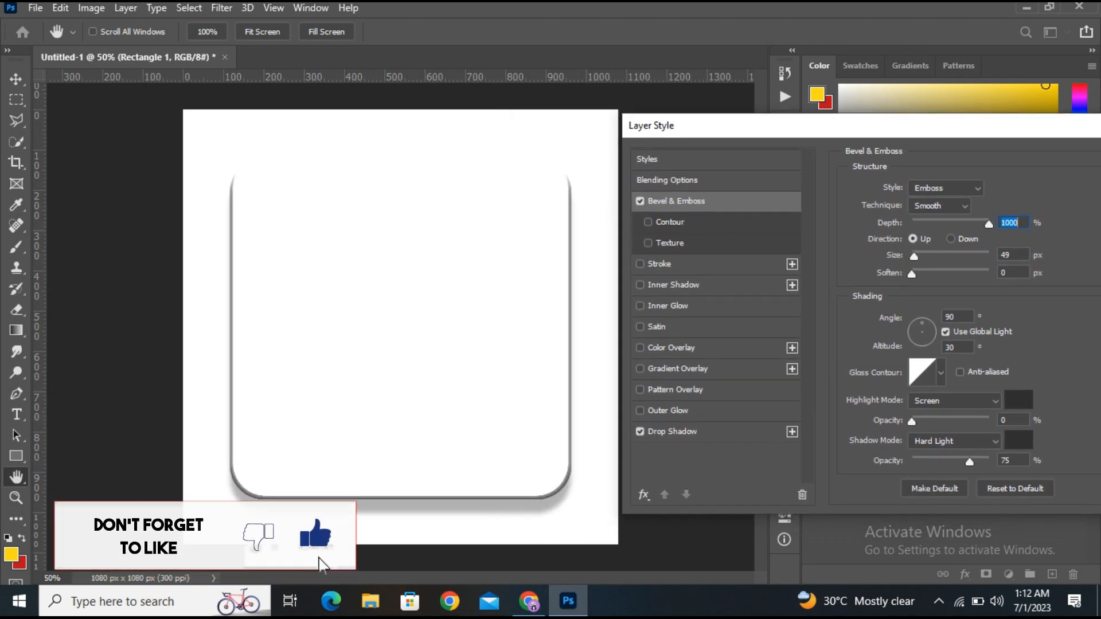
left_click_drag(914, 256, 975, 273)
type("55")
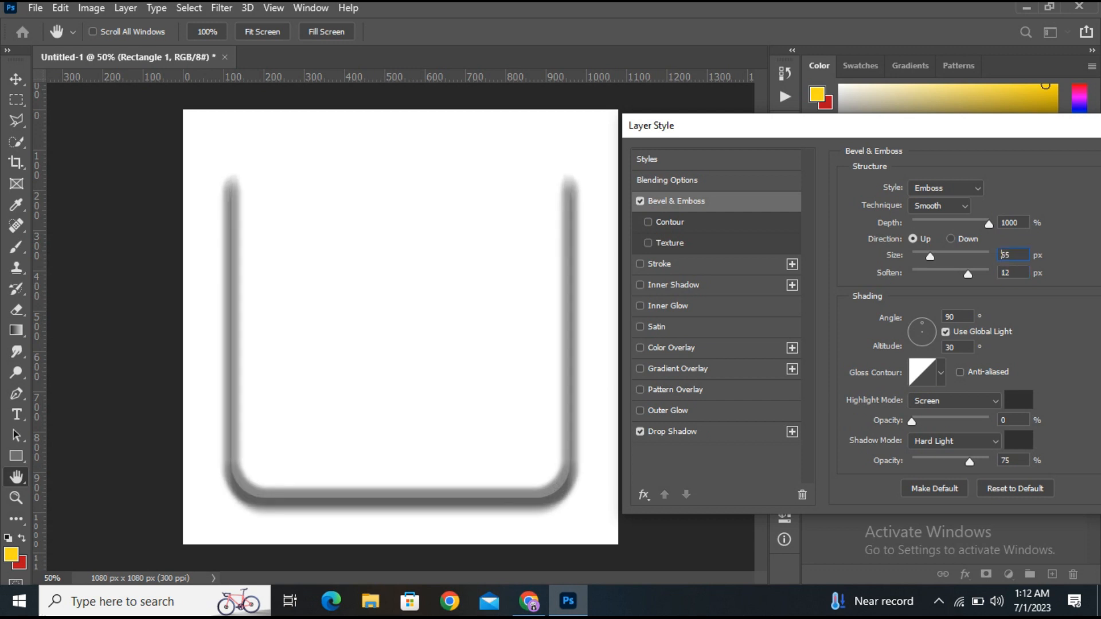
left_click_drag(930, 256, 931, 256)
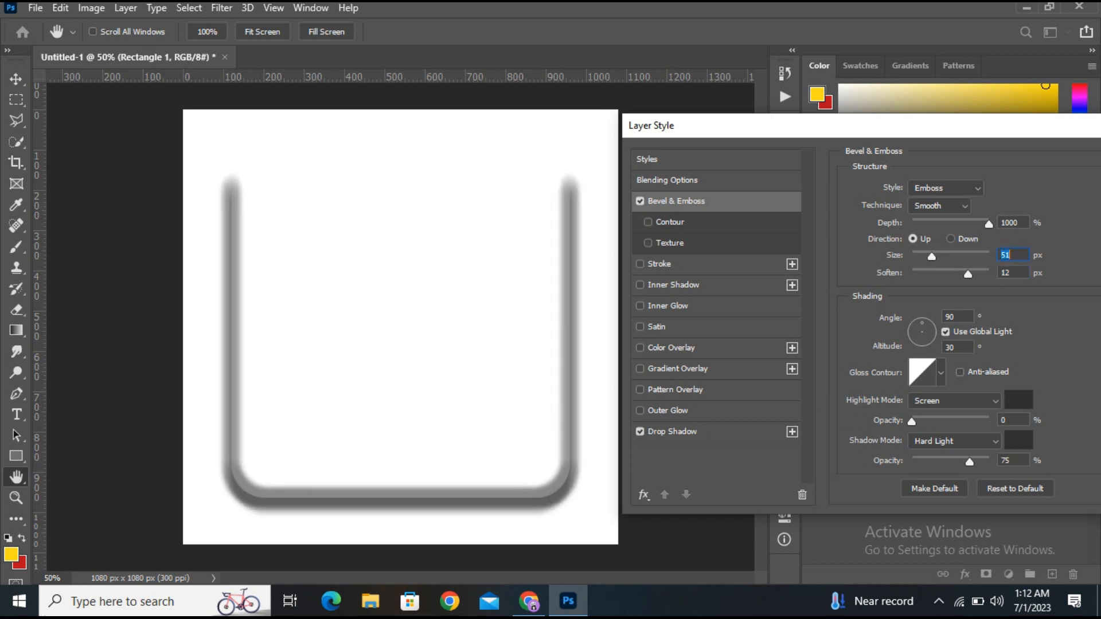
left_click_drag(988, 224, 944, 224)
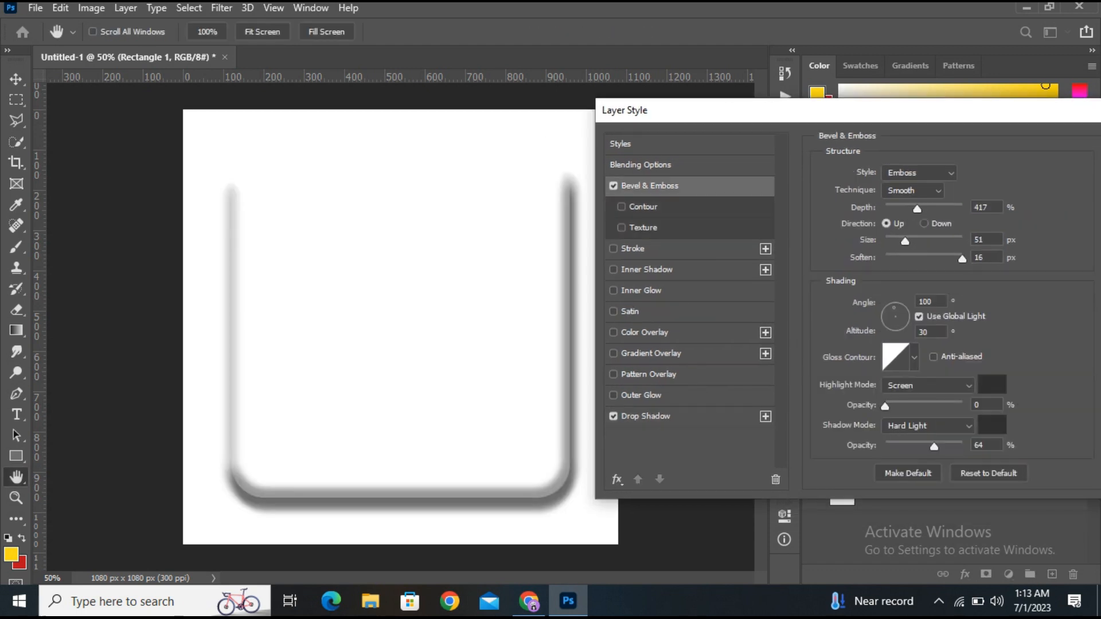
Adjust the size and soften of the rectangle's bevel, using direction Up and 0% highlight opacity
left_click(923, 224)
left_click(886, 224)
left_click_drag(905, 241, 921, 209)
left_click_drag(885, 406, 951, 406)
mouse_move(951, 406)
left_mouse_down()
mouse_move(884, 406)
mouse_move(937, 406)
left_mouse_up()
left_click_drag(938, 406, 885, 406)
left_click_drag(962, 259, 952, 259)
left_click_drag(848, 110, 832, 103)
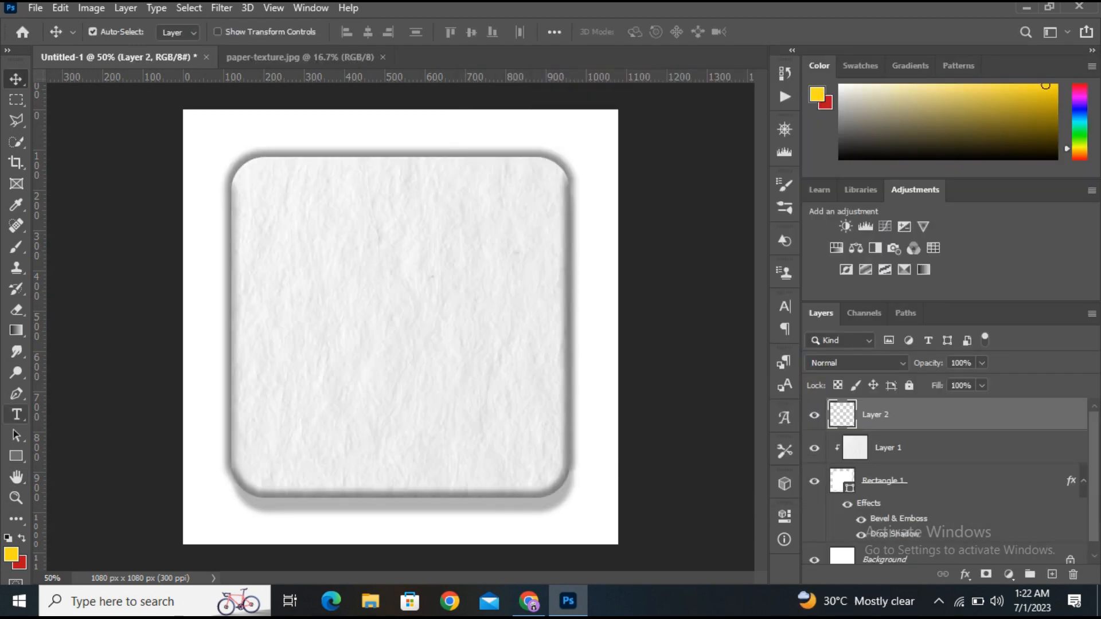
Add the text JULY on the textured panel and set its font size to 70 pt
left_click(16, 414)
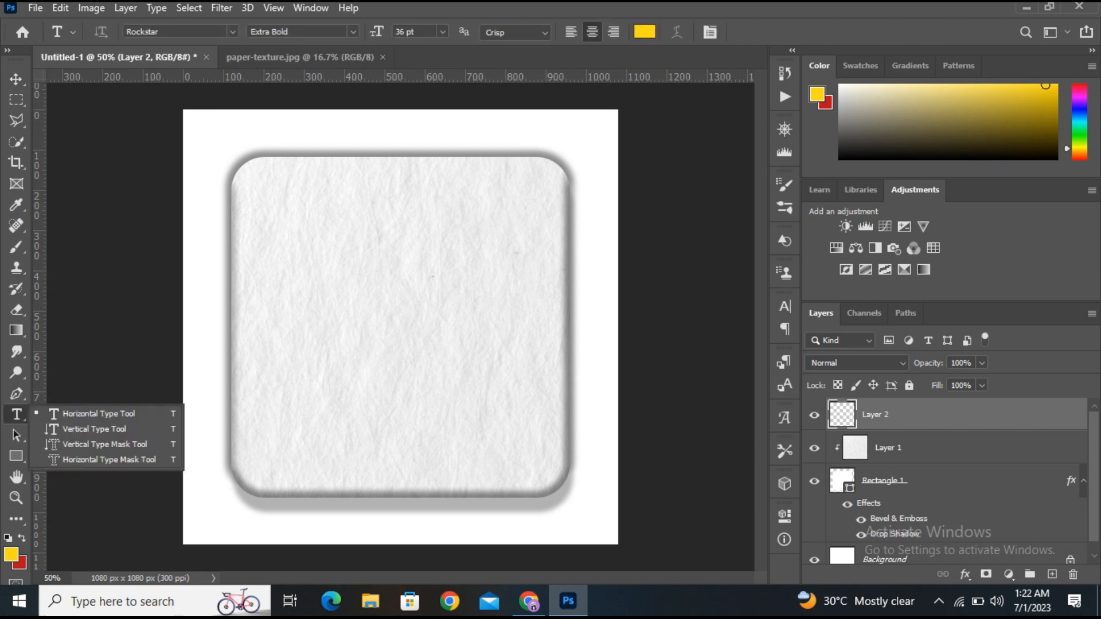
left_click(296, 294)
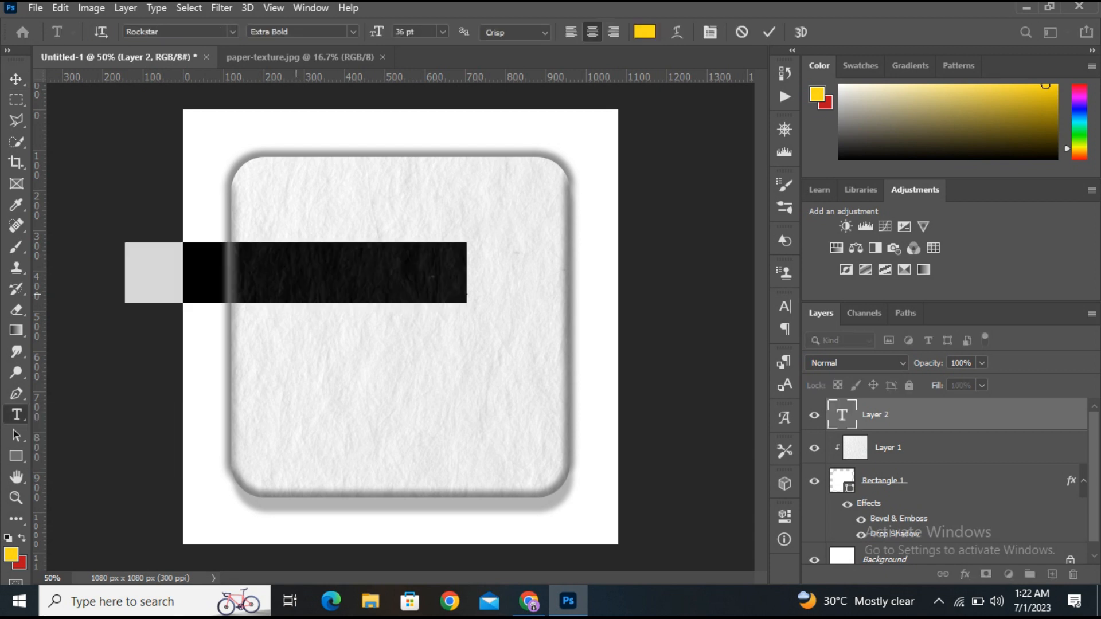
type("JULY")
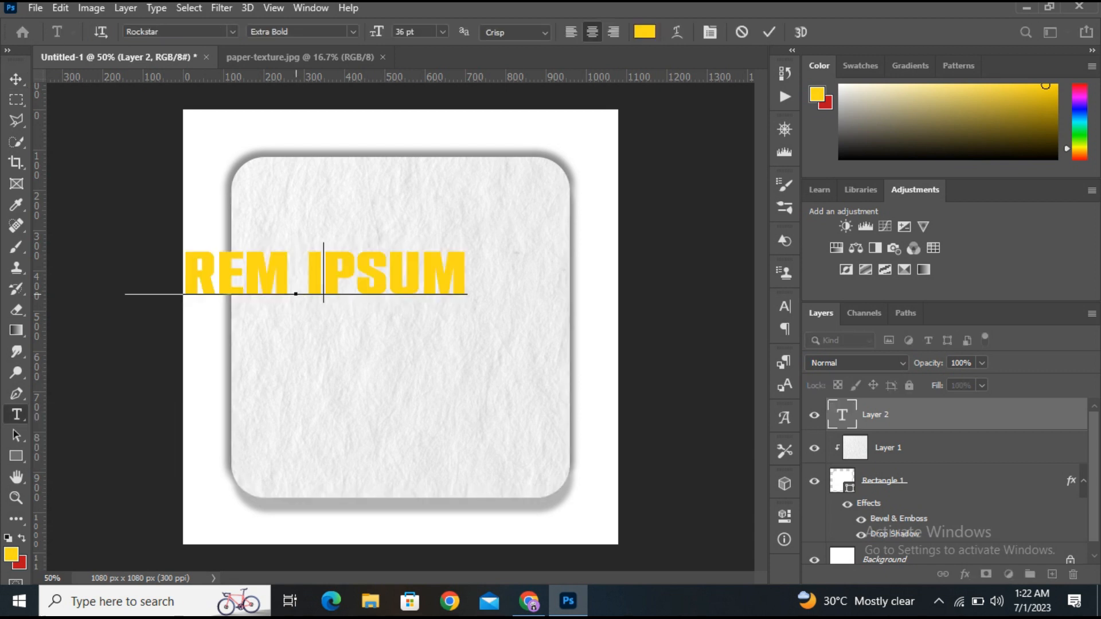
left_click(16, 79)
left_click(16, 414)
left_click(405, 31)
type("70")
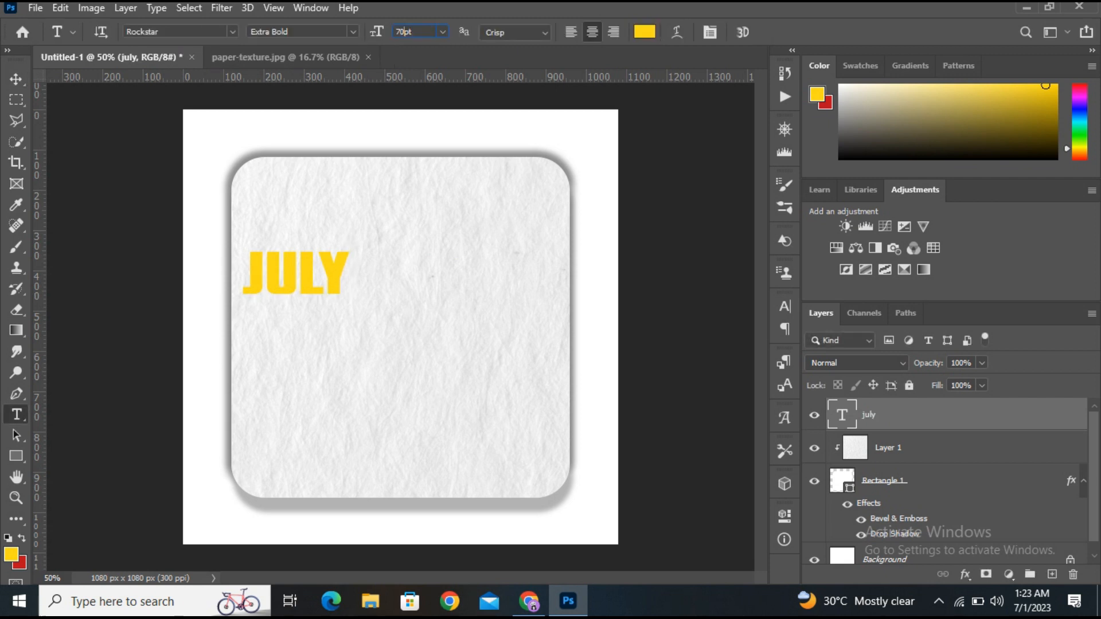
key("Return")
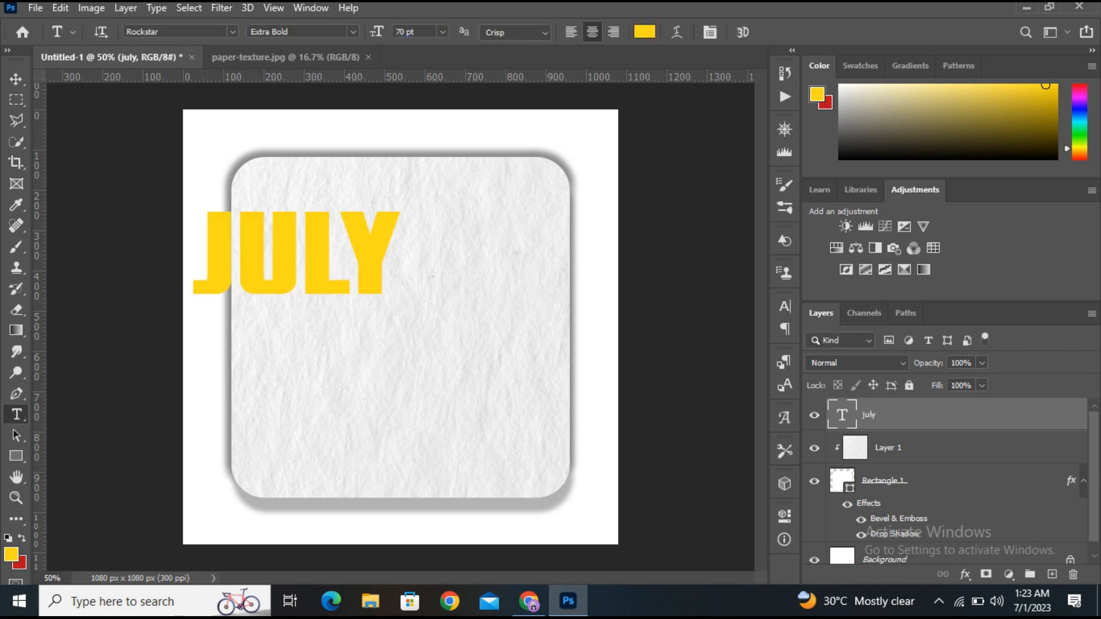
Move JULY to the upper centre of the panel and set its font size to 65 pt
key("v")
left_click_drag(322, 216, 417, 234)
key("t")
left_click(406, 32)
type("65")
key("Return")
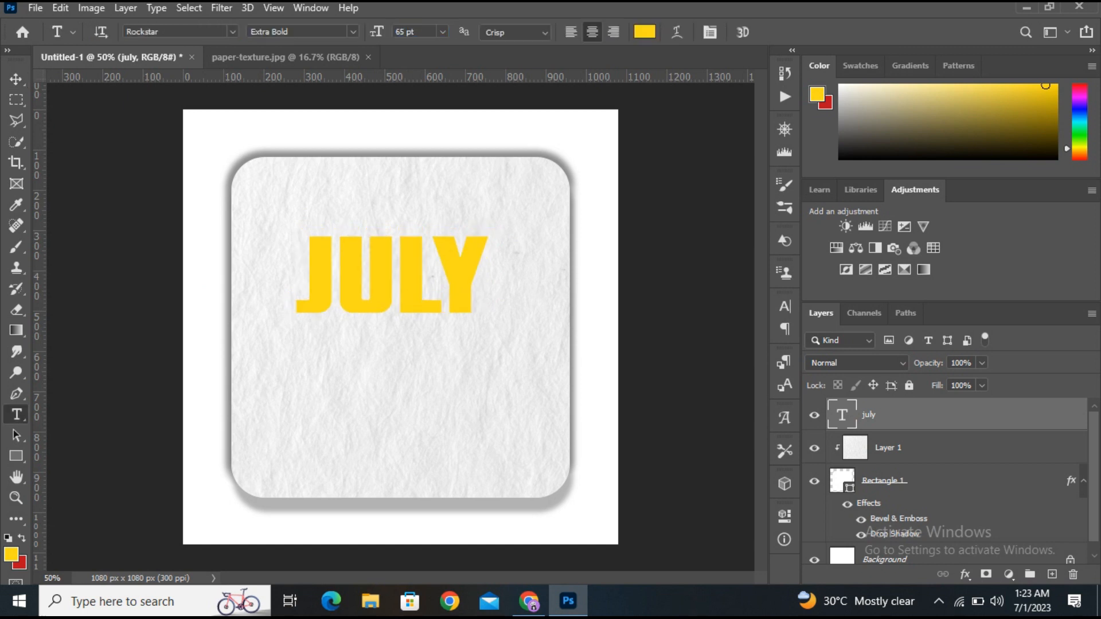
Add the text INTERNSHIPS at 30 pt and place it centred directly below JULY
left_click(260, 389)
type("INTERNSHIPS")
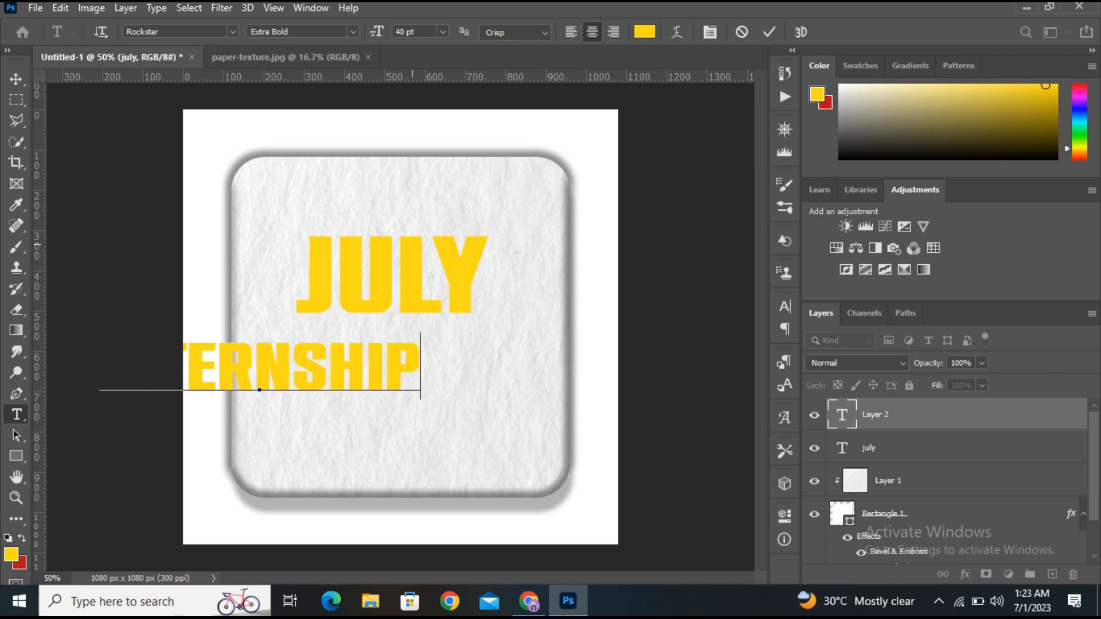
left_click(16, 79)
left_click_drag(390, 367, 521, 368)
left_click(16, 414)
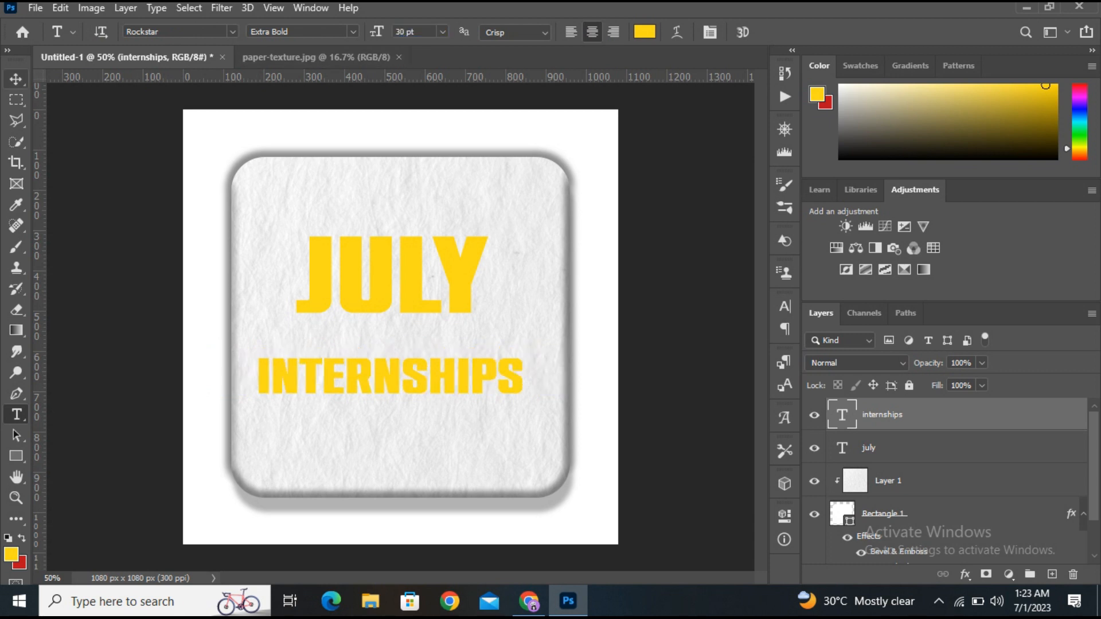
left_click(17, 79)
left_click_drag(467, 375, 471, 347)
Add the text ARE LIVE NOW at 18 pt and centre it below INTERNSHIPS
left_click(16, 414)
left_click(279, 413)
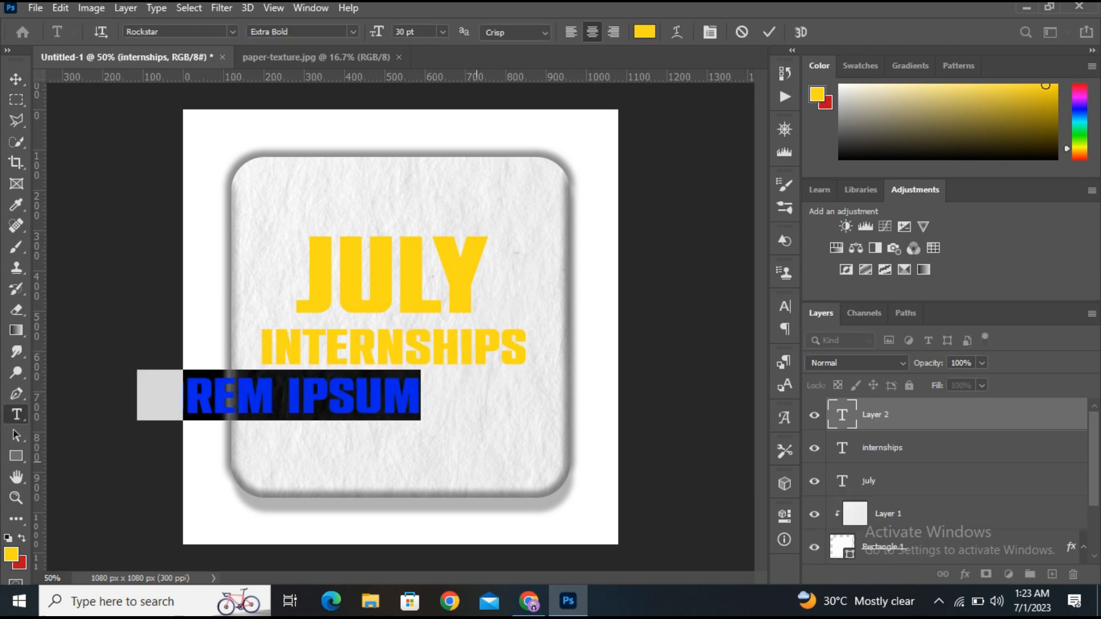
left_click(442, 31)
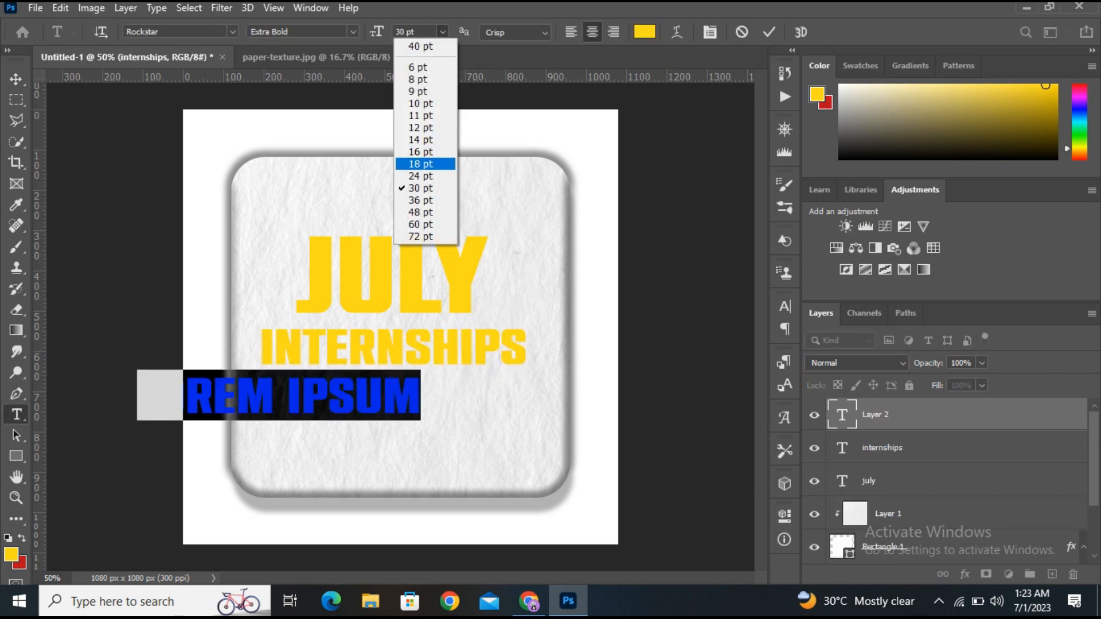
left_click(425, 164)
type("ARE ")
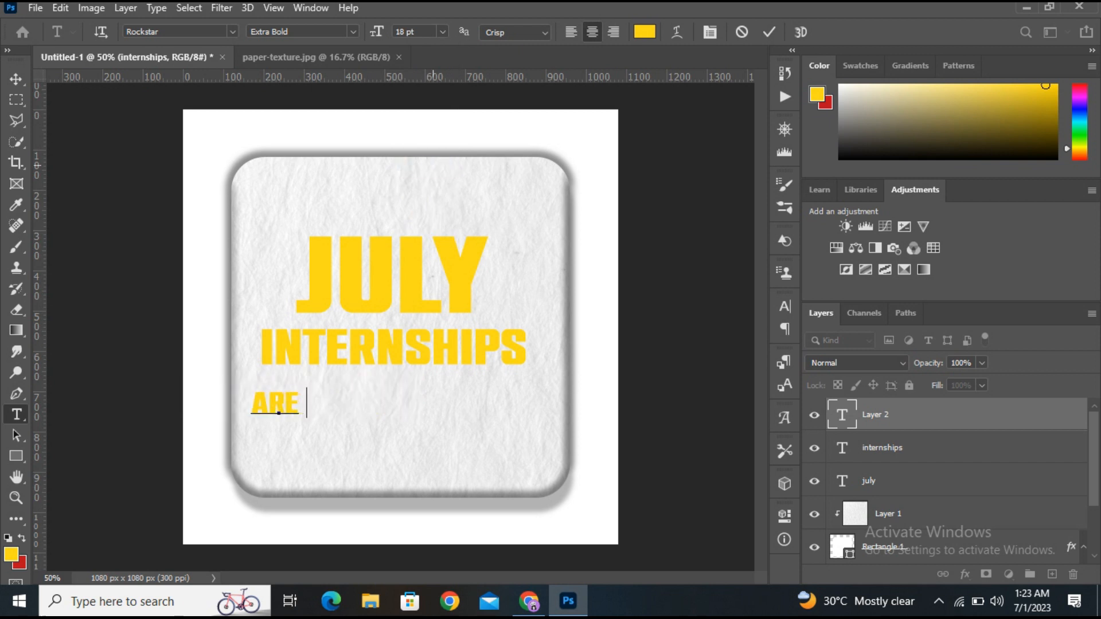
type("LIVE NOW")
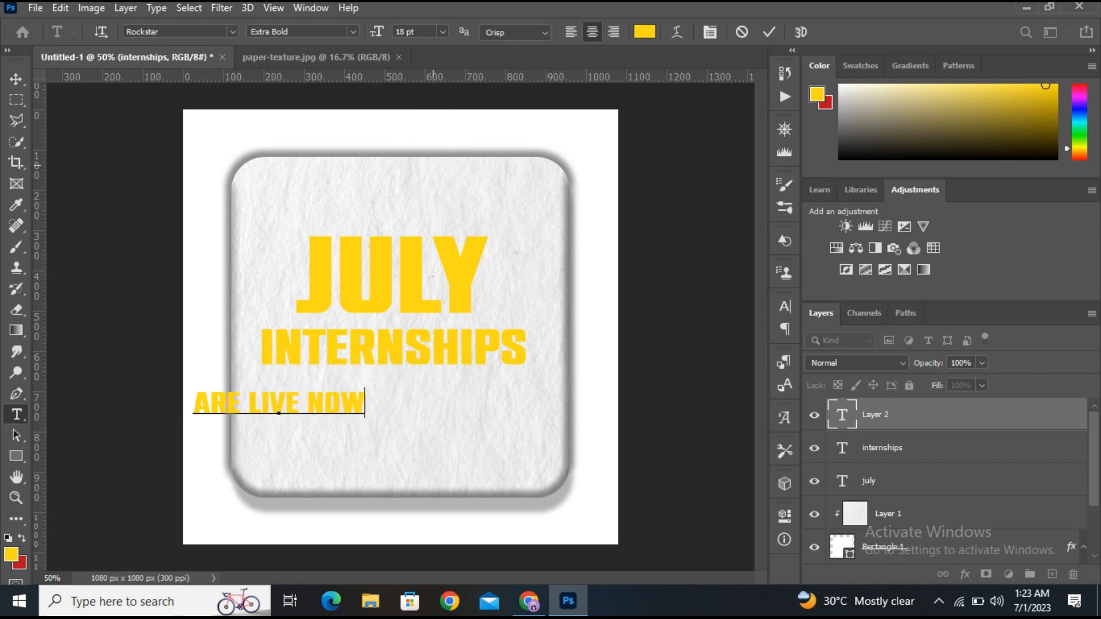
left_click(16, 79)
left_click_drag(360, 402, 473, 387)
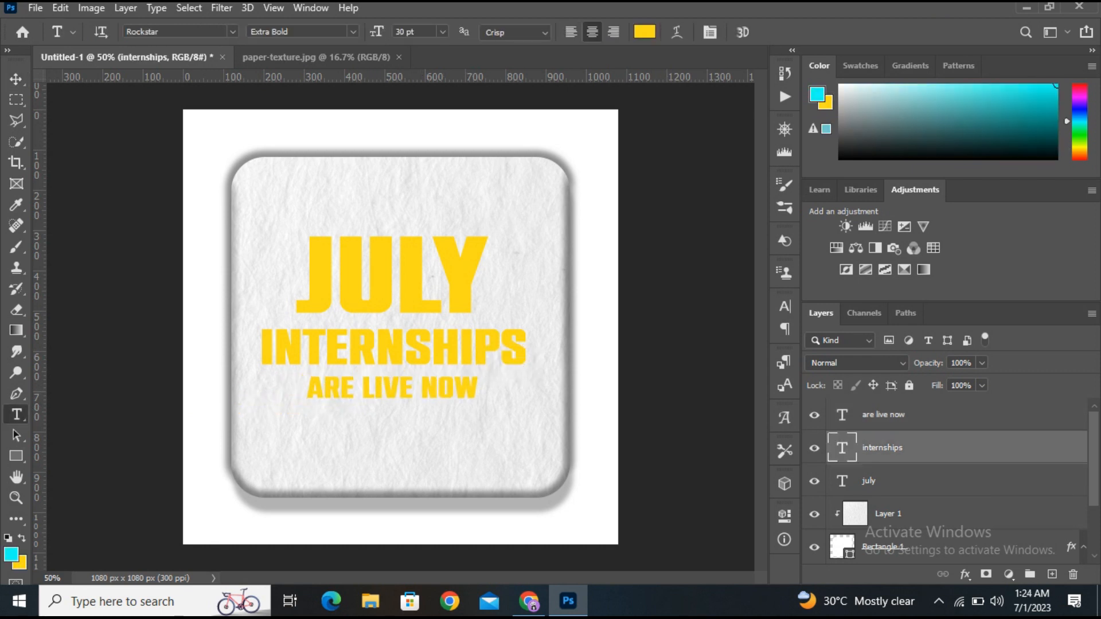
Recolor the INTERNSHIPS text to a teal close to hex 00b0aa
left_click(644, 31)
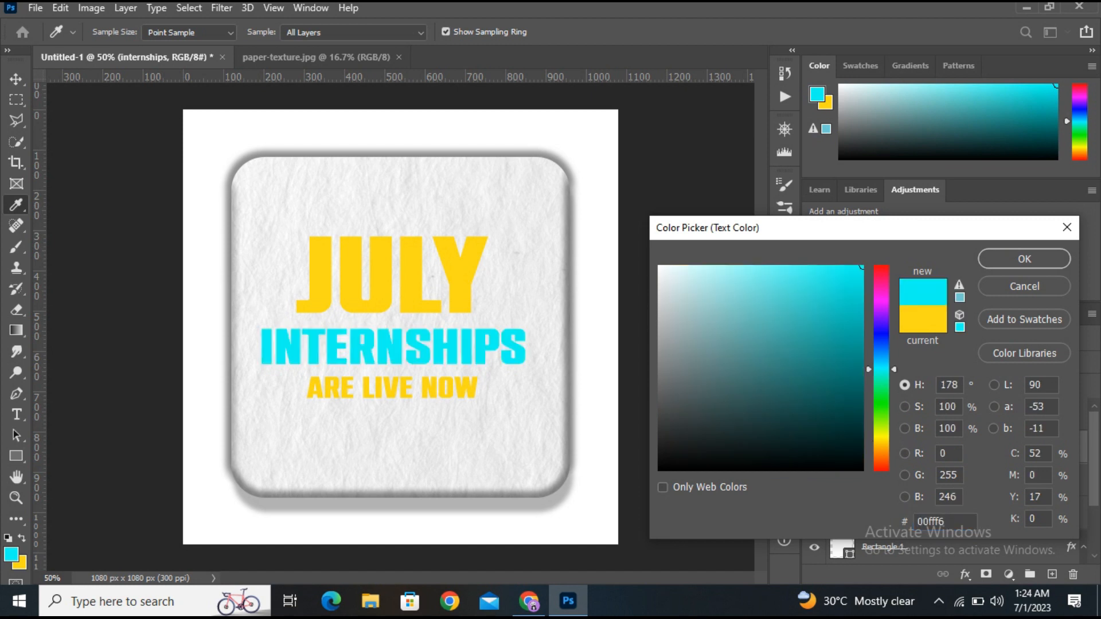
type("00b0aa")
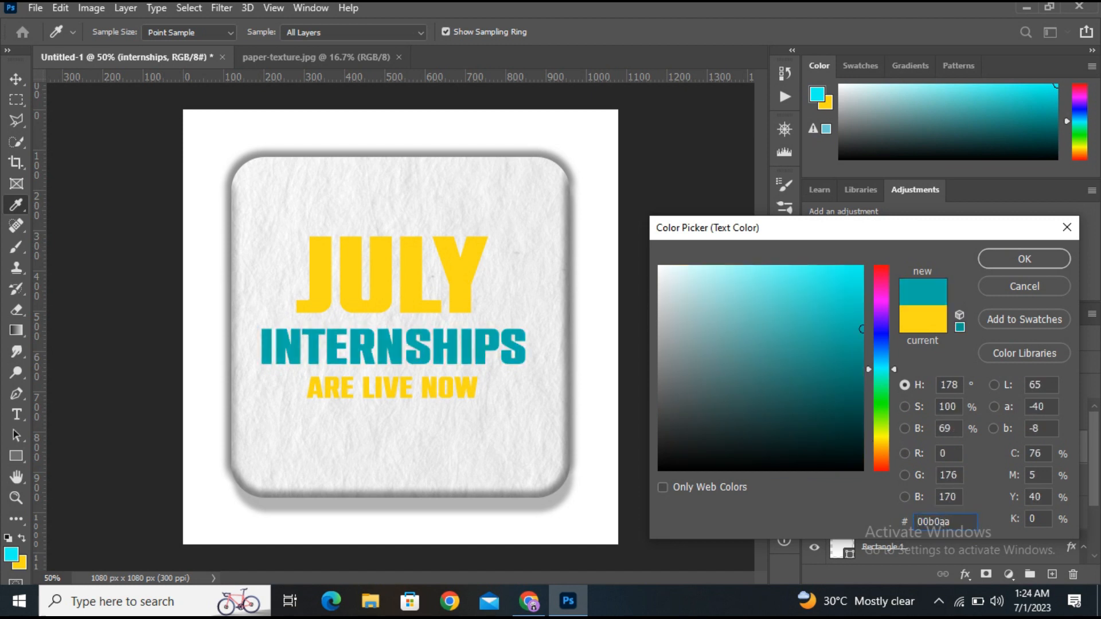
left_click(857, 320)
left_click(854, 324)
left_click(1023, 259)
Shift JULY, INTERNSHIPS and ARE LIVE NOW slightly upward so the three lines sit evenly spaced on the panel
key("v")
left_click_drag(410, 285, 414, 268)
left_click_drag(465, 335, 466, 326)
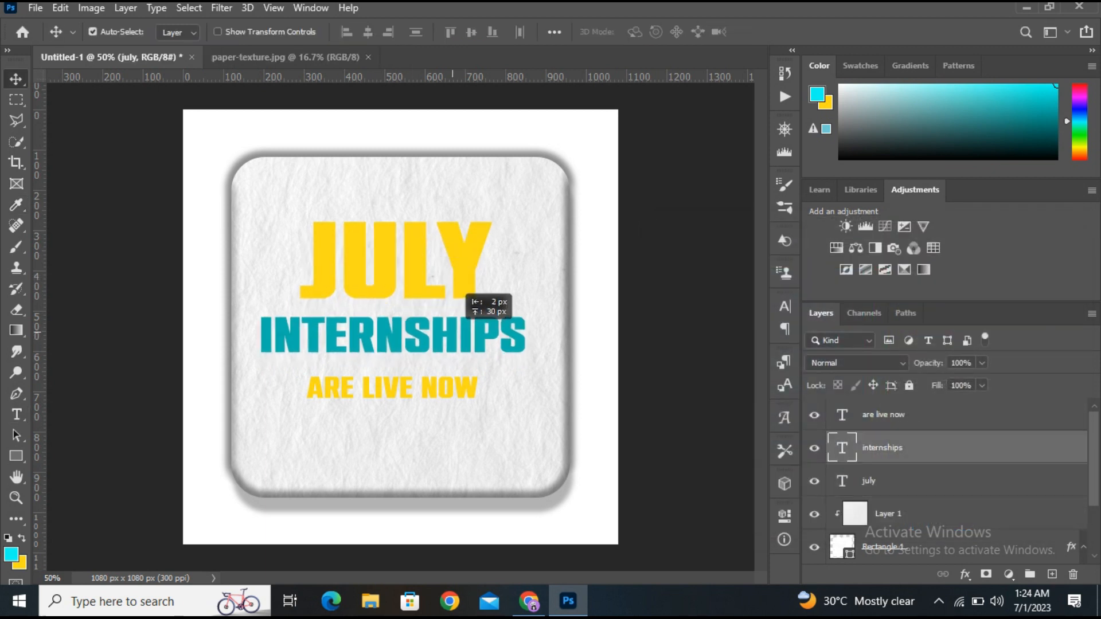
left_click_drag(462, 389, 455, 378)
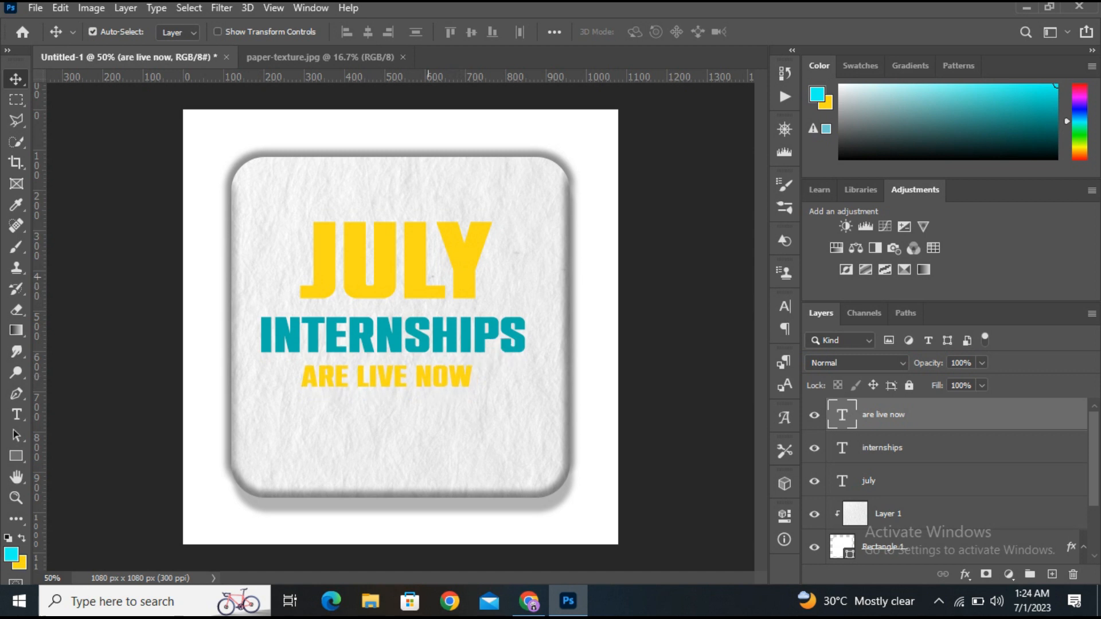
Add a Pillow Emboss bevel to the JULY text and lower its size, soften and shadow opacity
left_click(883, 480)
left_click(965, 574)
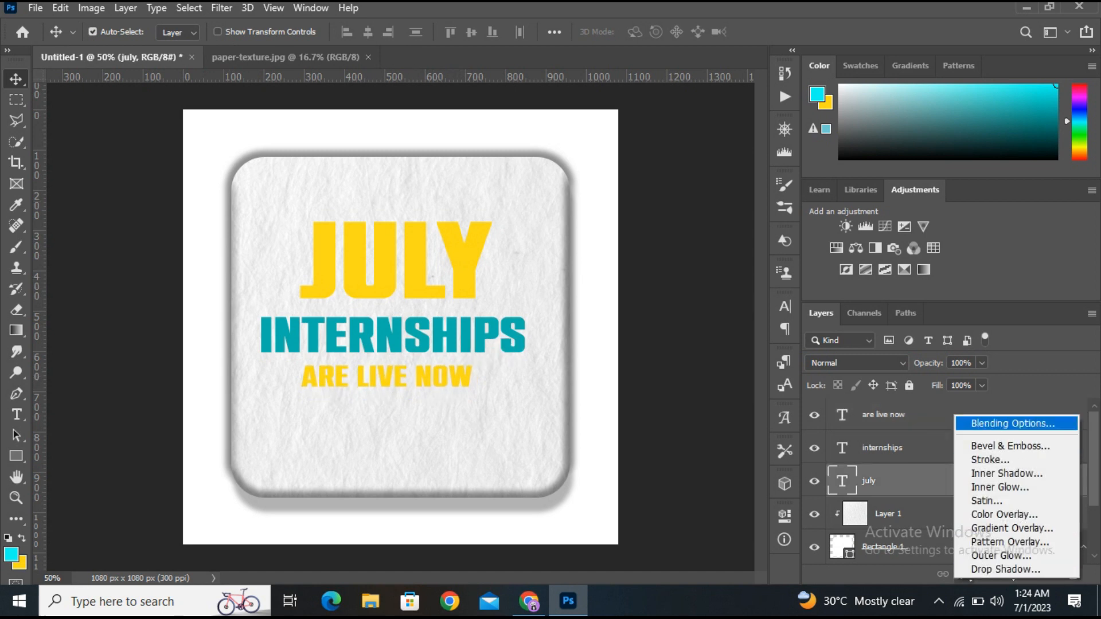
left_click(1010, 445)
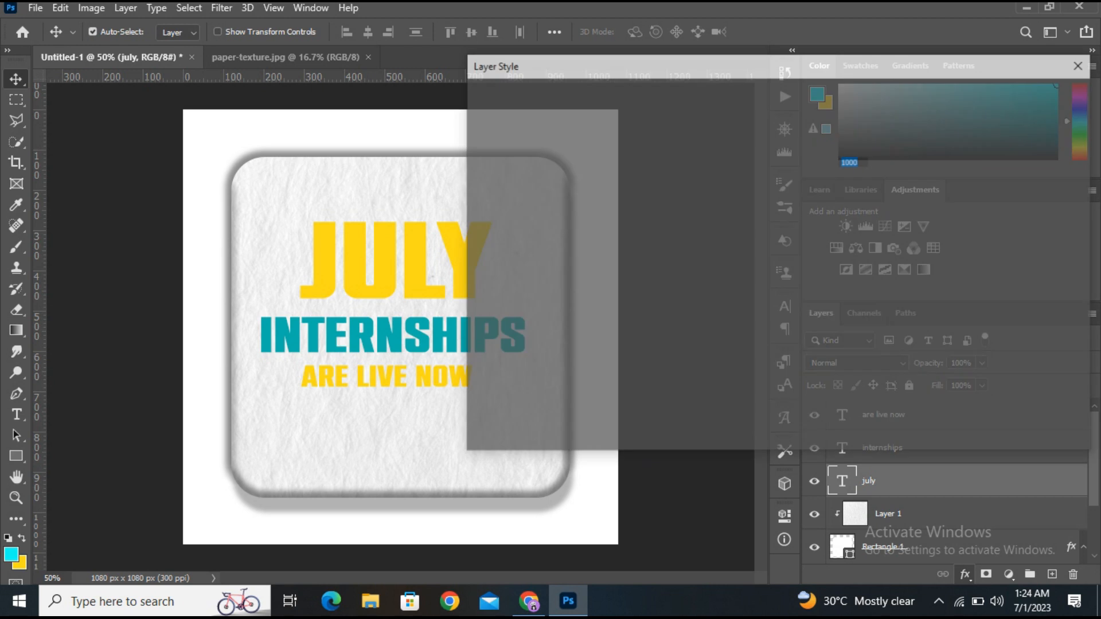
left_click_drag(745, 65, 850, 59)
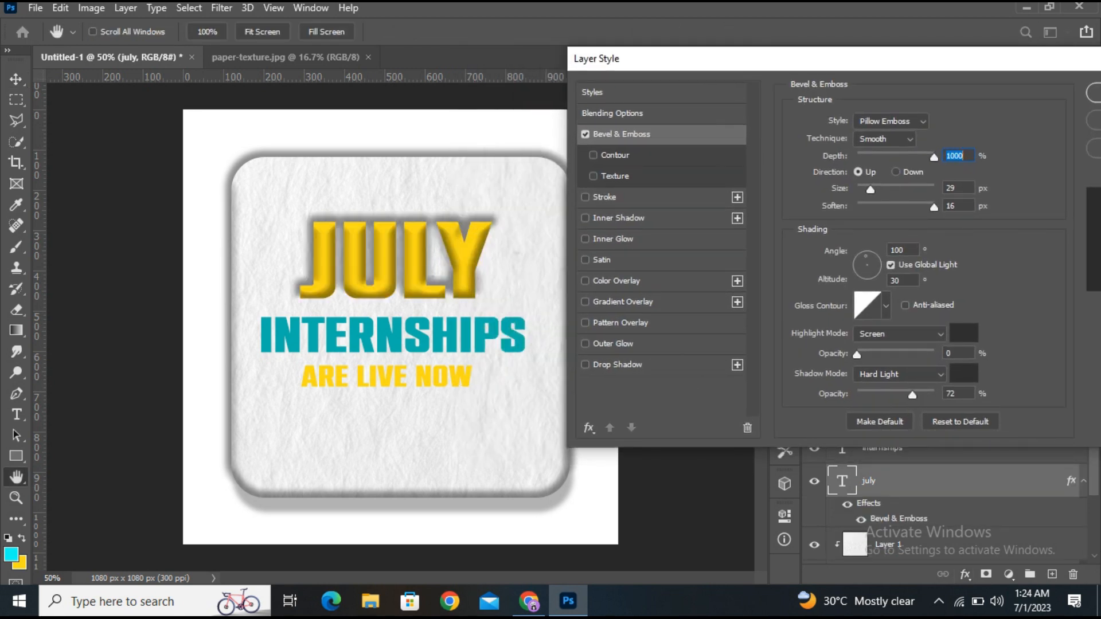
left_click_drag(914, 207, 914, 207)
left_click_drag(870, 189, 866, 189)
left_click_drag(912, 395, 898, 395)
left_click_drag(914, 207, 896, 207)
Change JULY's bevel style to Emboss with 13 px size, 10 px soften and 73% shadow opacity
left_click_drag(843, 59, 803, 52)
left_click(851, 115)
left_click(831, 152)
mouse_move(857, 200)
left_mouse_down()
mouse_move(873, 201)
mouse_move(824, 183)
left_mouse_up()
left_click_drag(857, 388, 873, 389)
left_click_drag(824, 183, 862, 201)
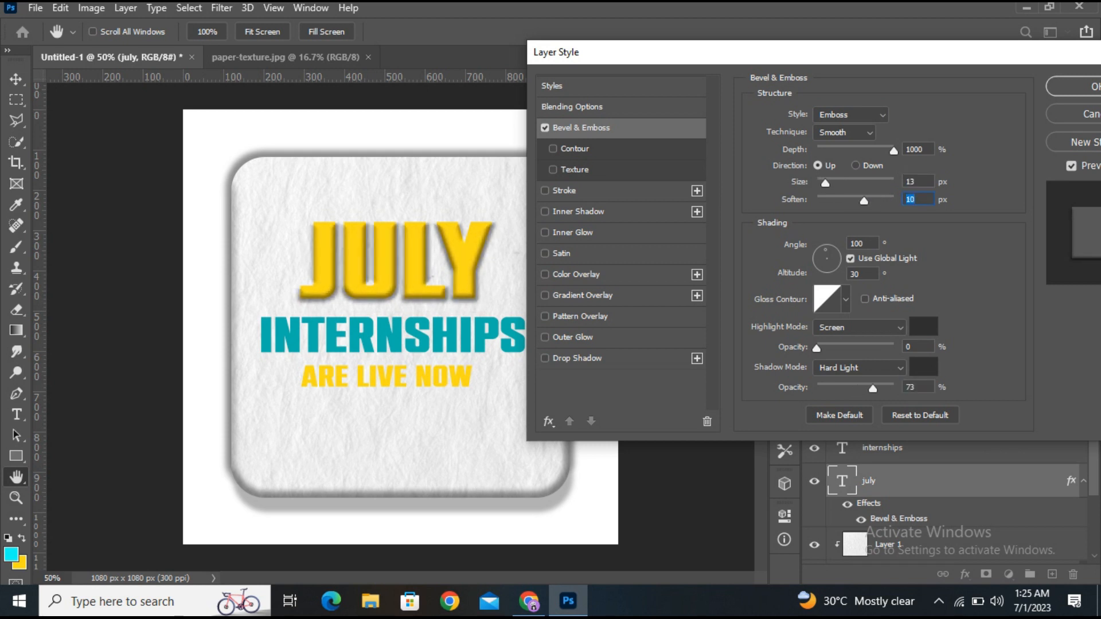
key("Return")
Apply an Emboss bevel to the INTERNSHIPS text with 1 px size, 2 px soften and 75% shadow opacity
left_click(883, 448)
left_click(965, 573)
left_click(997, 436)
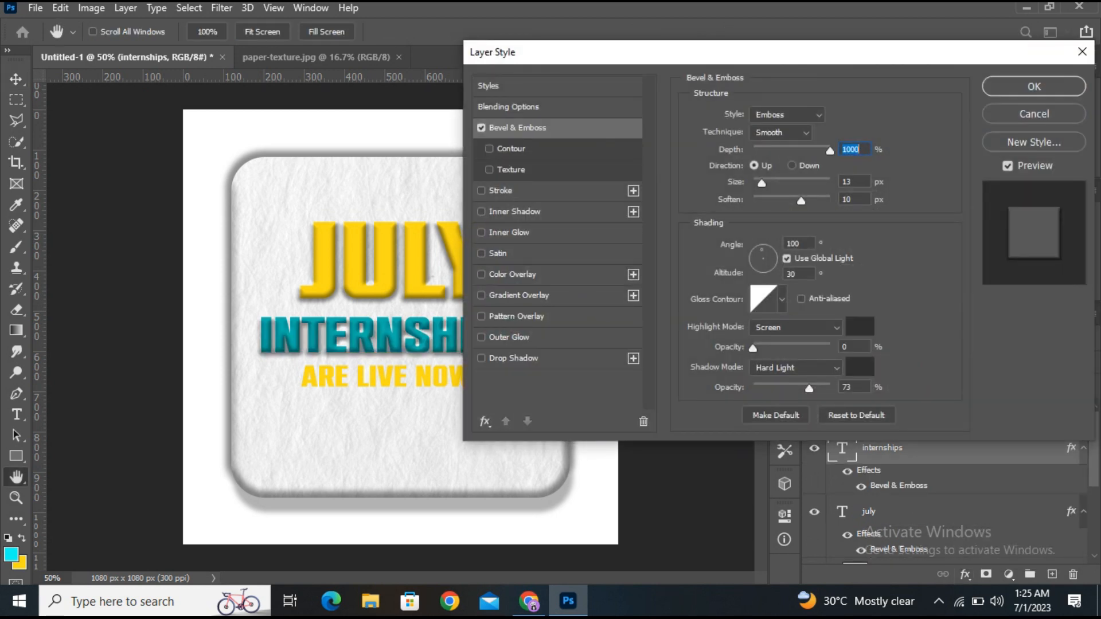
left_click_drag(761, 182, 752, 183)
type("2")
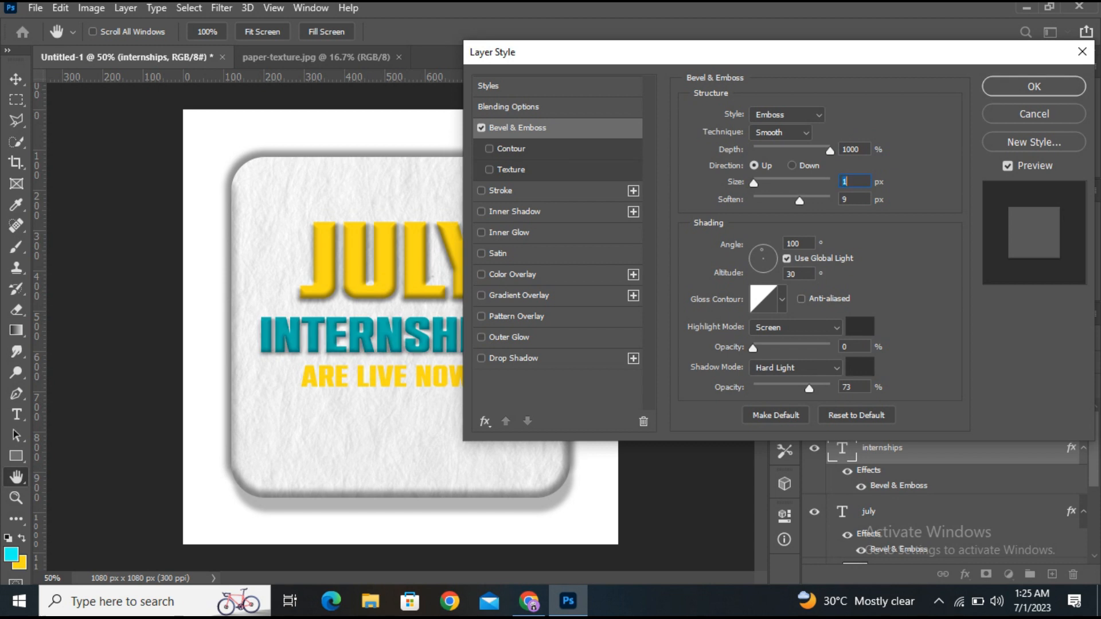
key("Tab")
type("0")
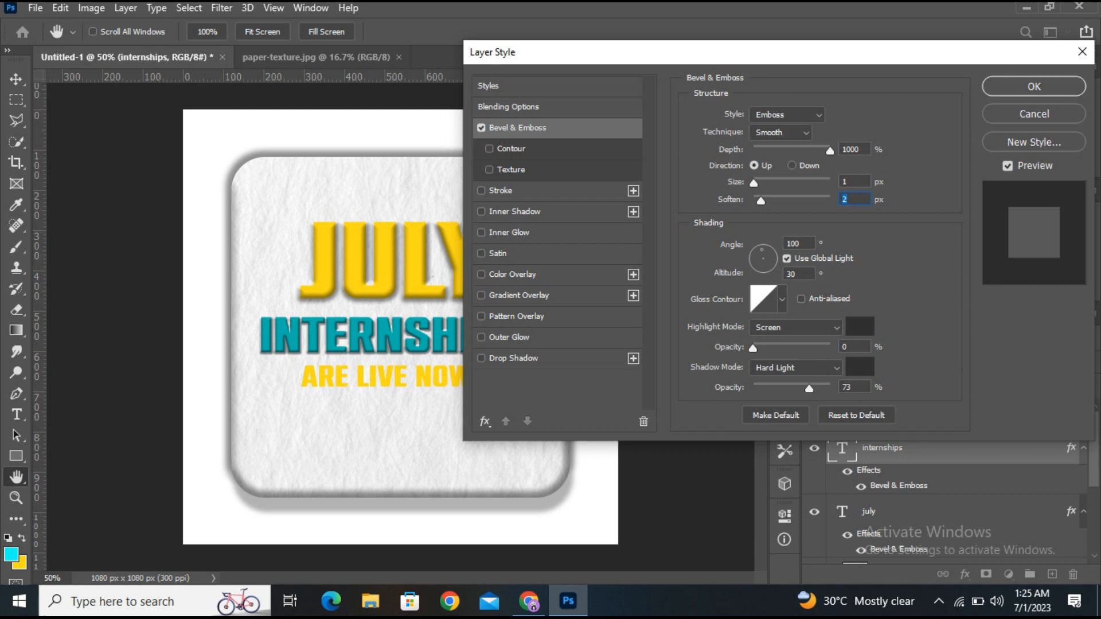
left_click_drag(808, 388, 811, 388)
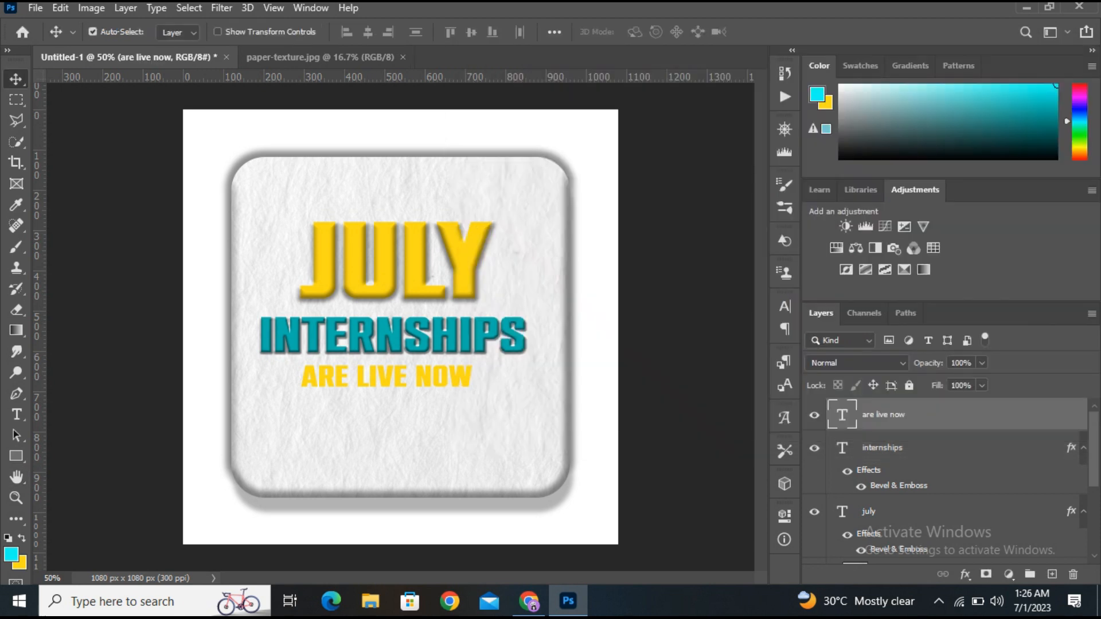
Apply an Emboss bevel to the ARE LIVE NOW text with 5 px size and 8 px soften
left_click(965, 574)
left_click(968, 567)
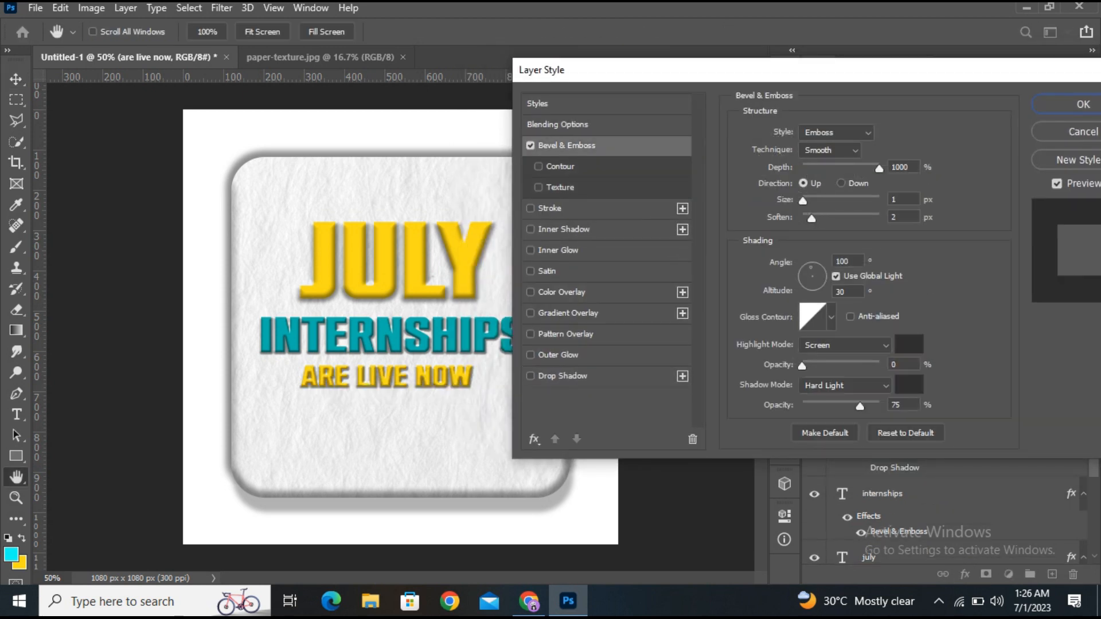
left_click_drag(803, 201, 848, 218)
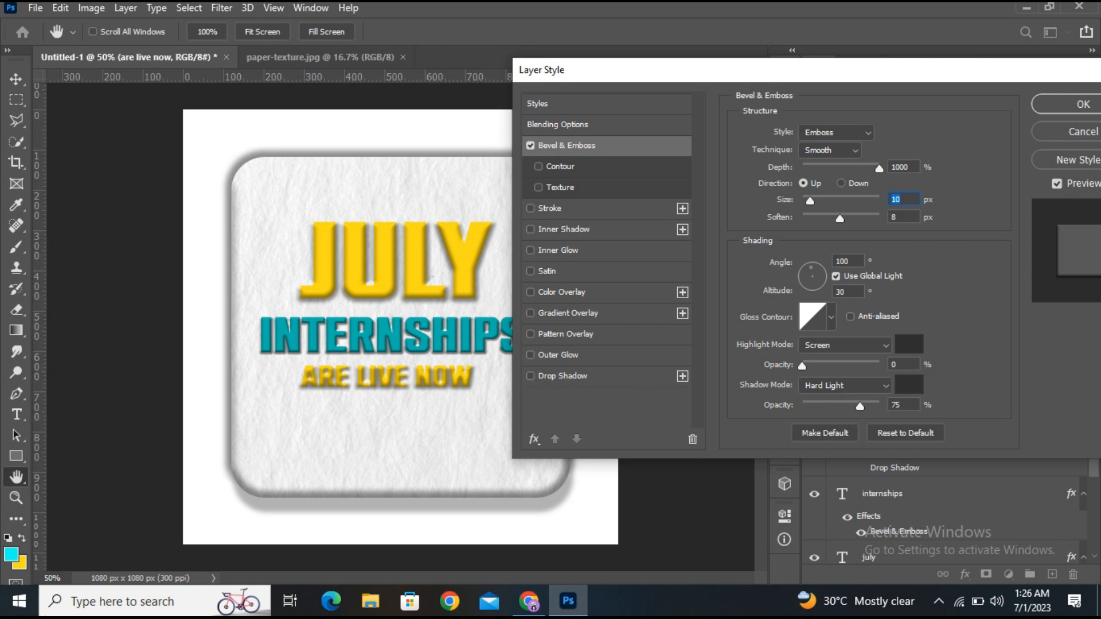
type("5")
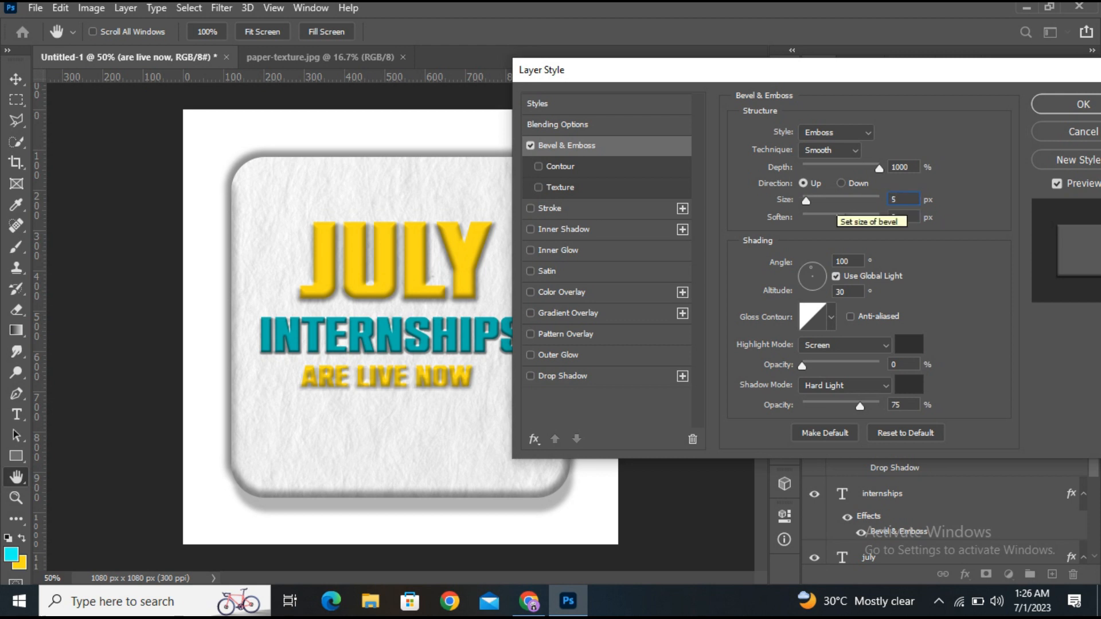
key("Return")
Set the ARE LIVE NOW text's font size to 20 pt
key("t")
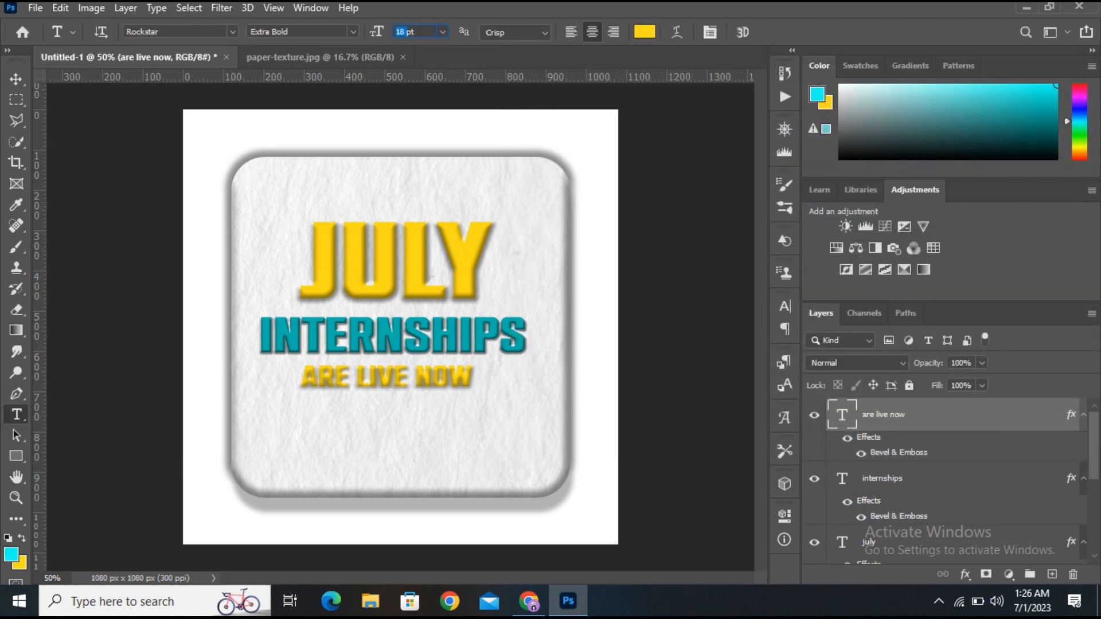
key("Return")
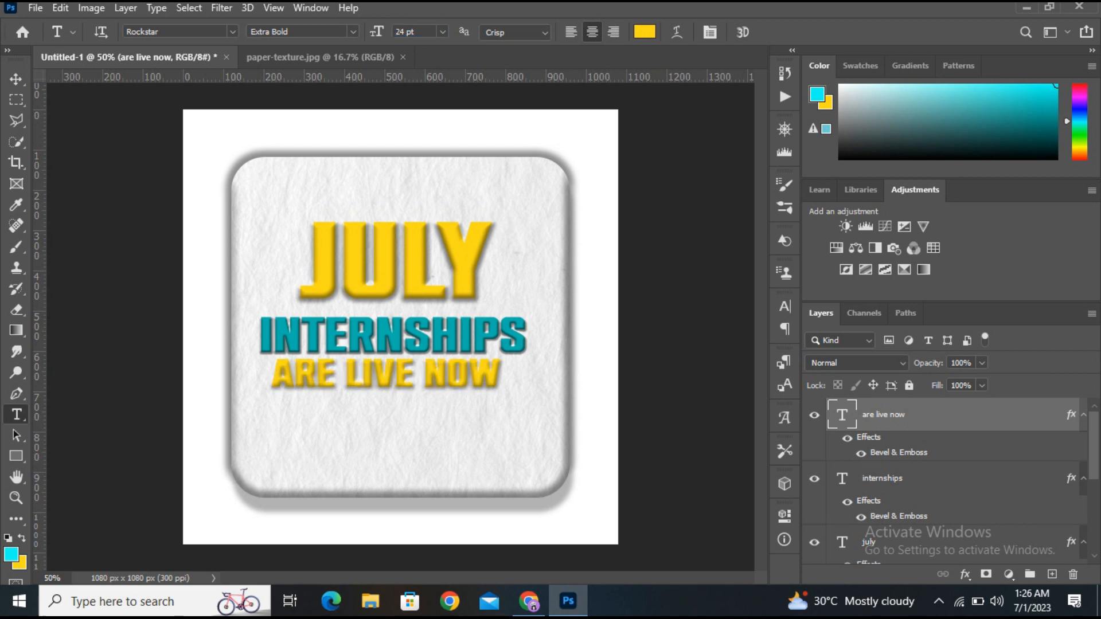
key("ctrl+z")
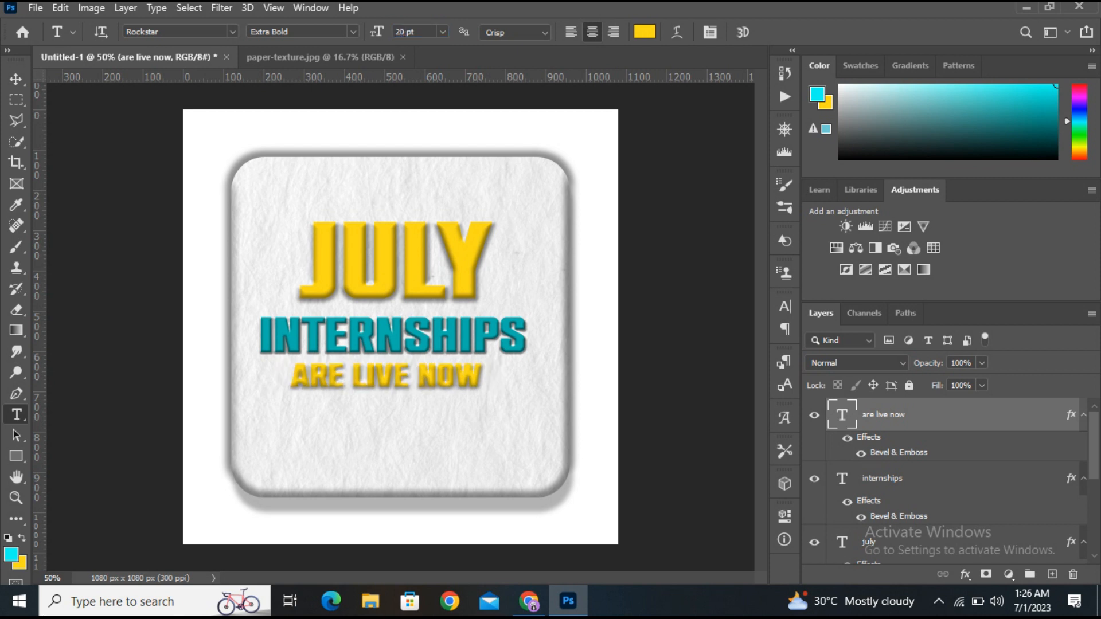
Add a "!" text on a new layer in the empty area below ARE LIVE NOW
key("ctrl+shift+alt+n")
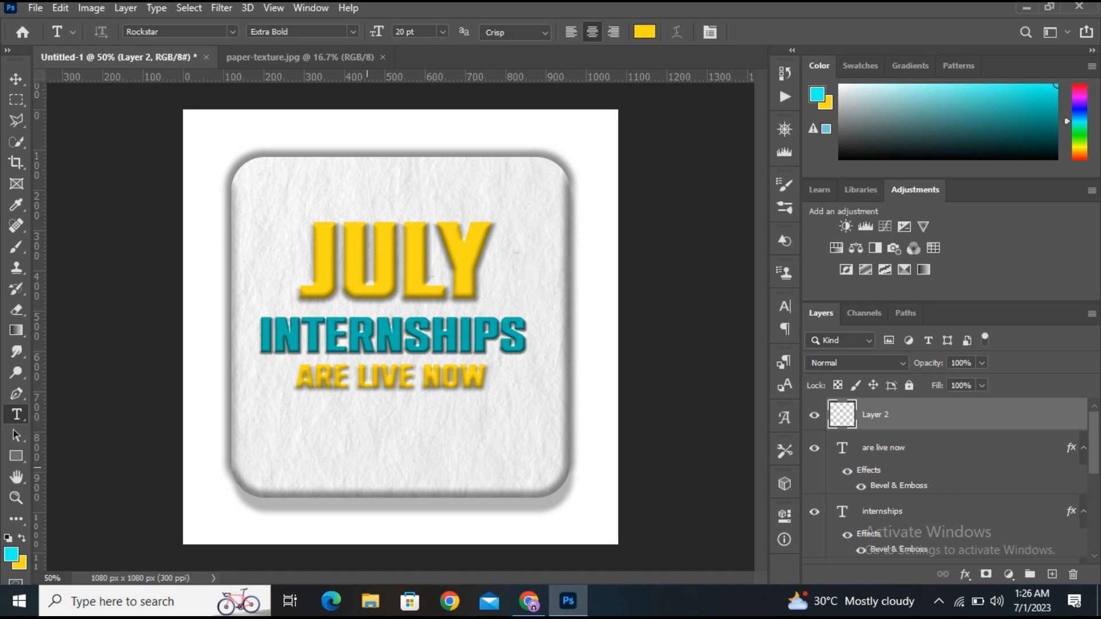
left_click(367, 468)
type("!")
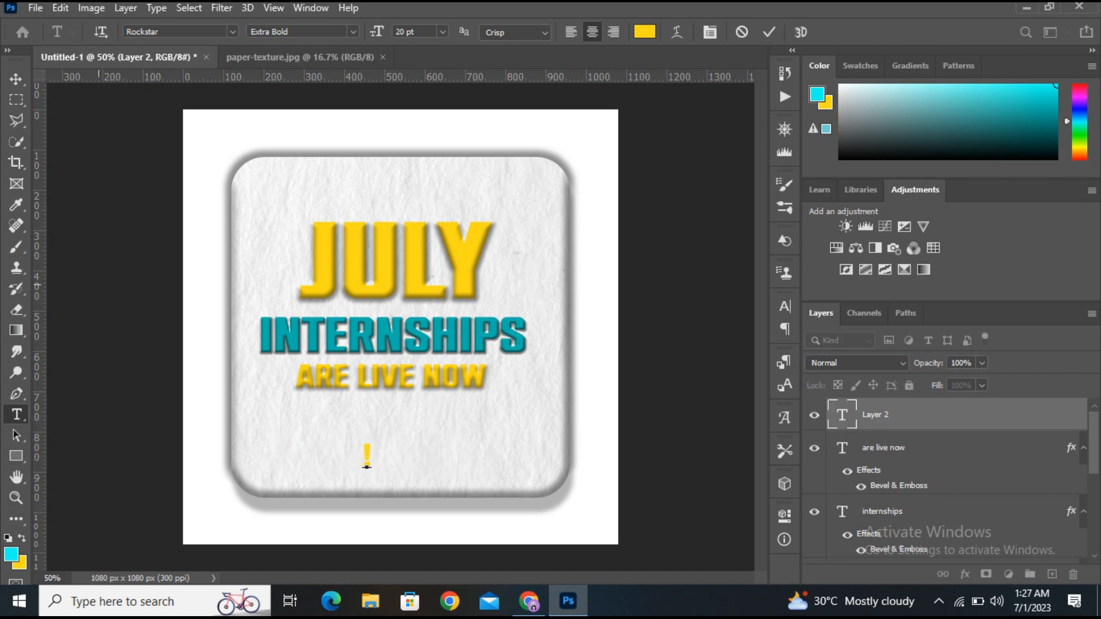
Enlarge the exclamation mark to about 628%, place it over the end of INTERNSHIPS and rotate it about 14° clockwise
key("ctrl+t")
left_click_drag(372, 438, 419, 402)
left_click_drag(355, 455, 489, 345)
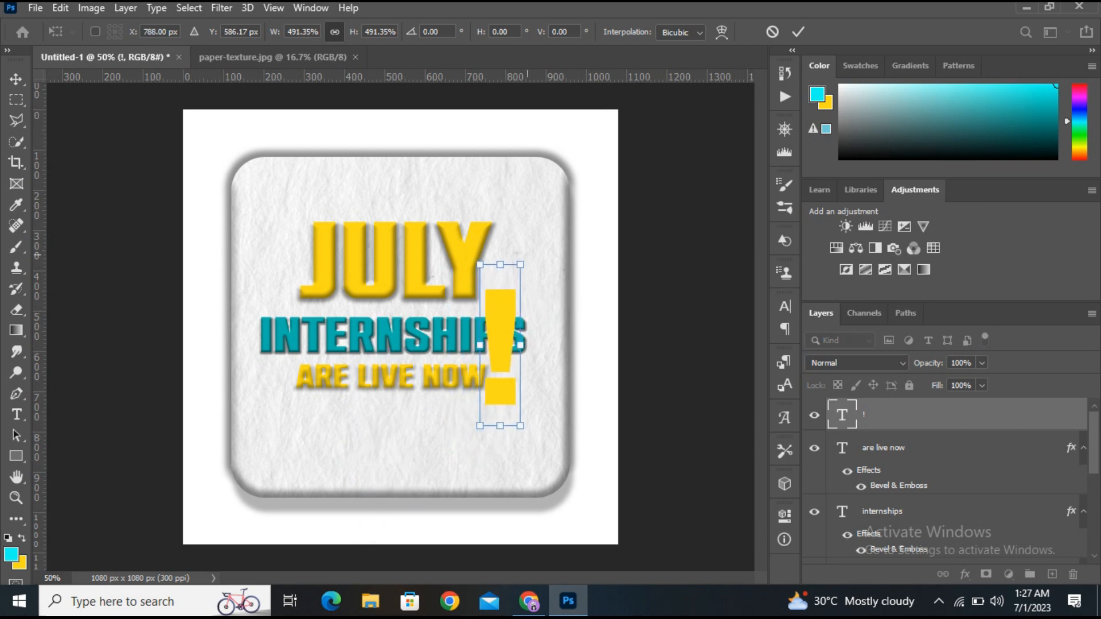
left_click_drag(520, 264, 526, 242)
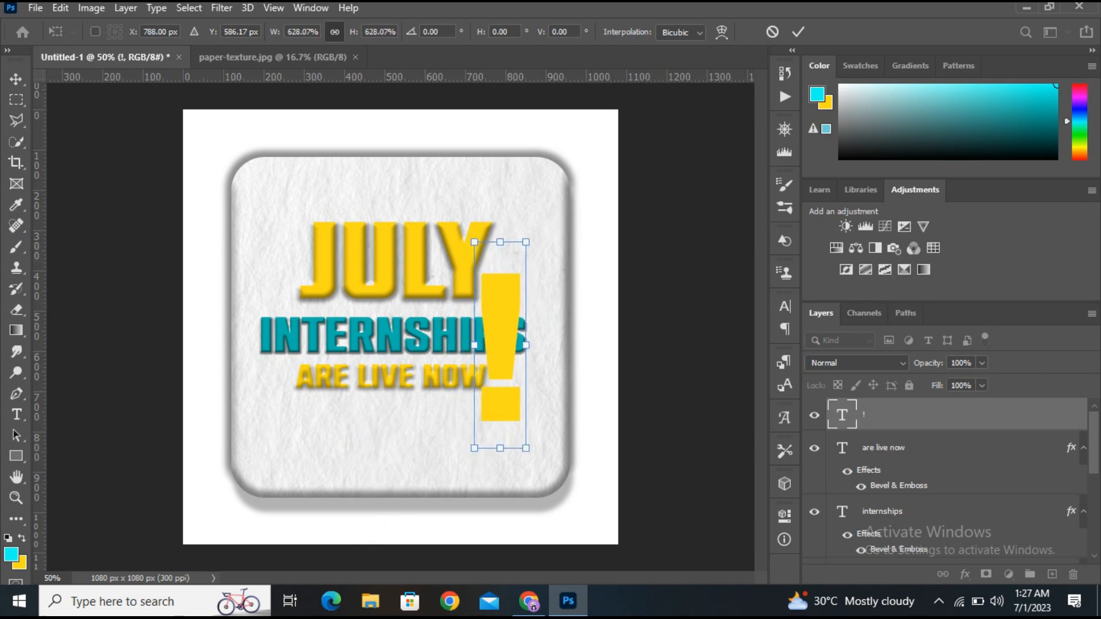
left_click_drag(584, 339, 583, 365)
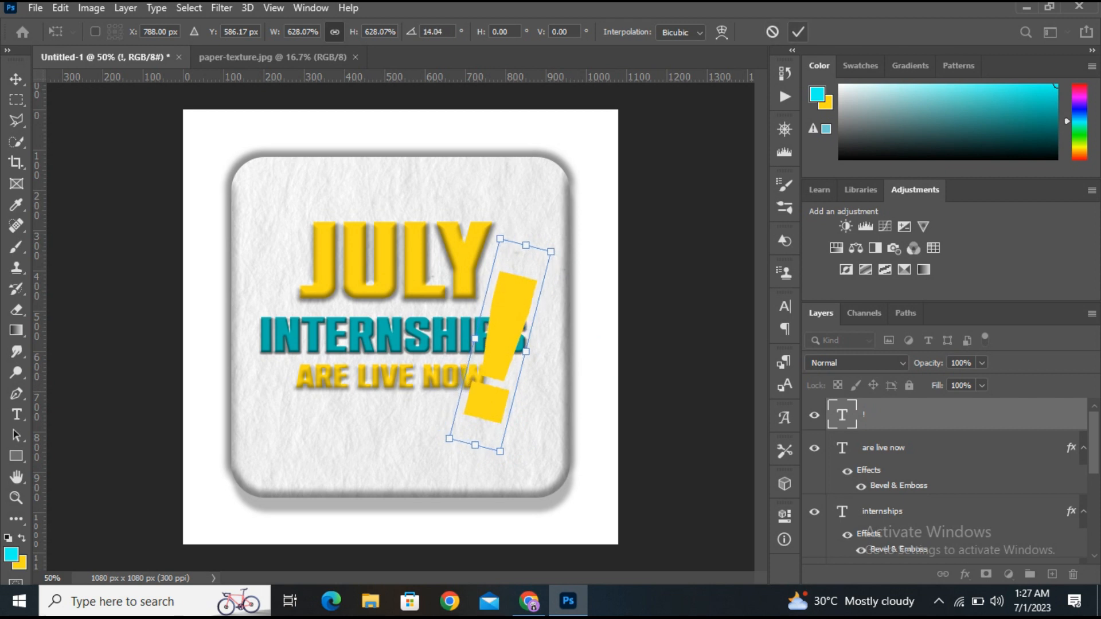
left_click(797, 32)
Give the exclamation mark a 3 px stroke in #00fff6 and reduce its fill to 0%
left_click(964, 573)
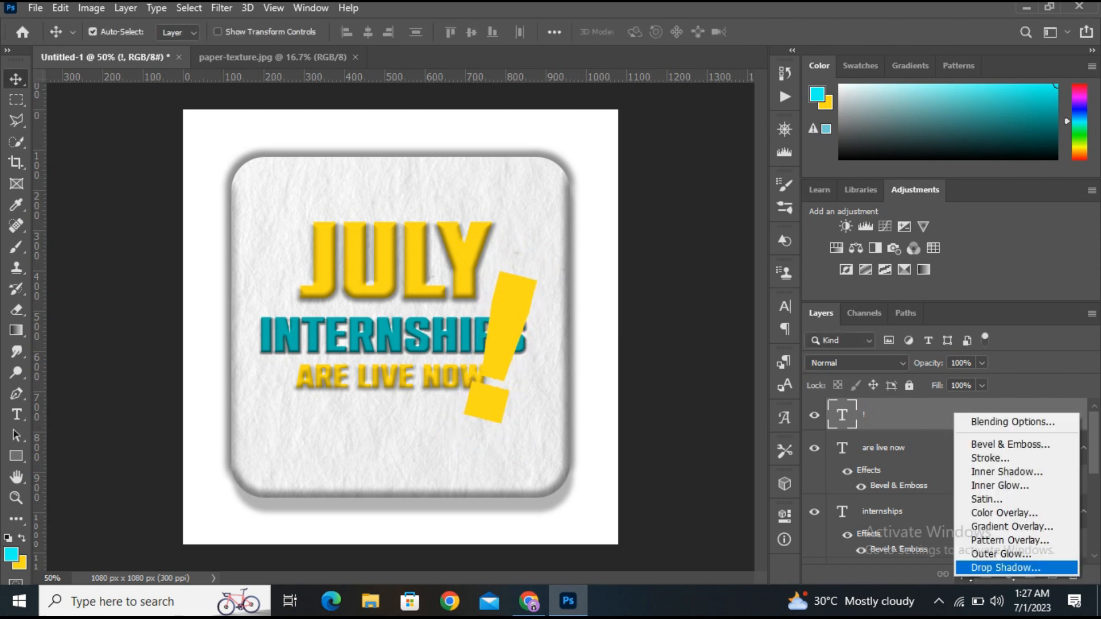
left_click(986, 457)
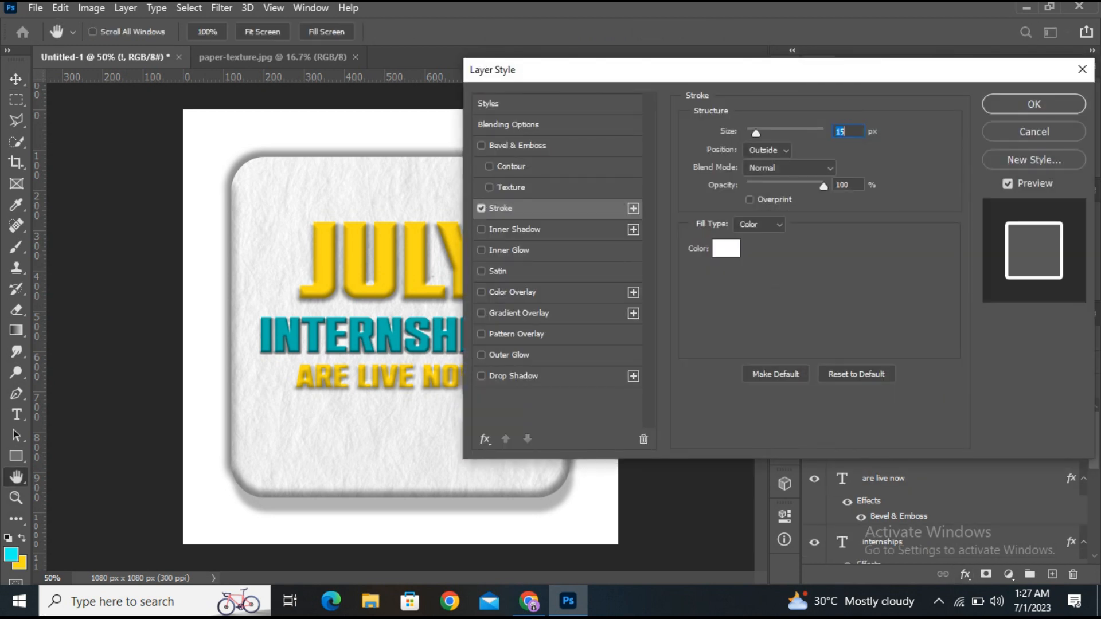
left_click(726, 249)
type("00fff6")
left_click(1024, 258)
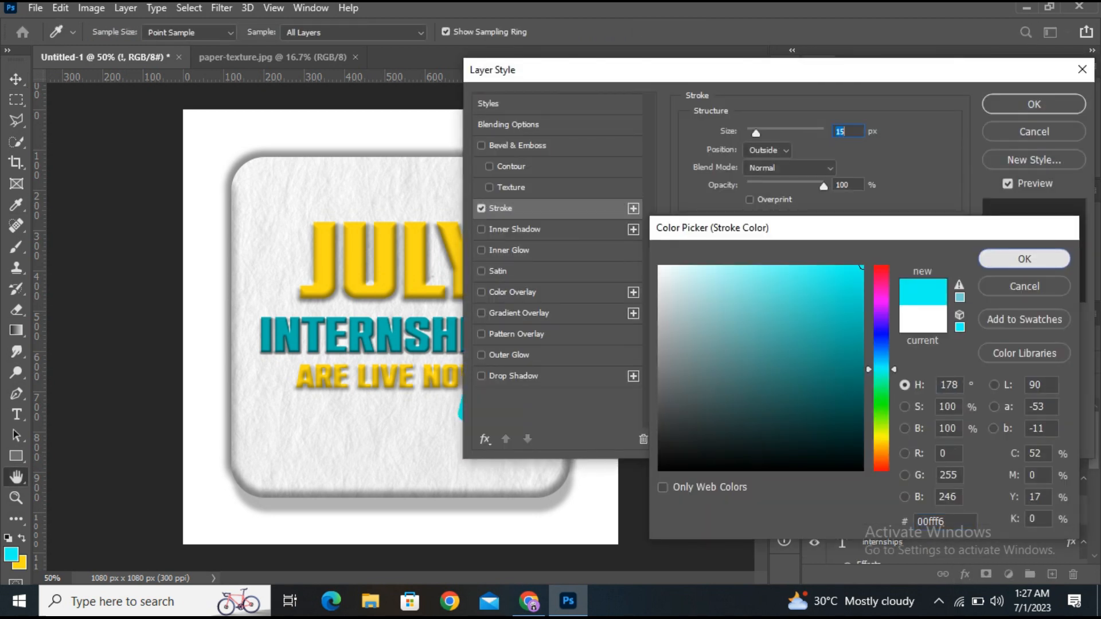
mouse_move(768, 70)
left_mouse_down()
mouse_move(874, 60)
mouse_move(825, 59)
left_mouse_up()
type("3")
left_click(1073, 92)
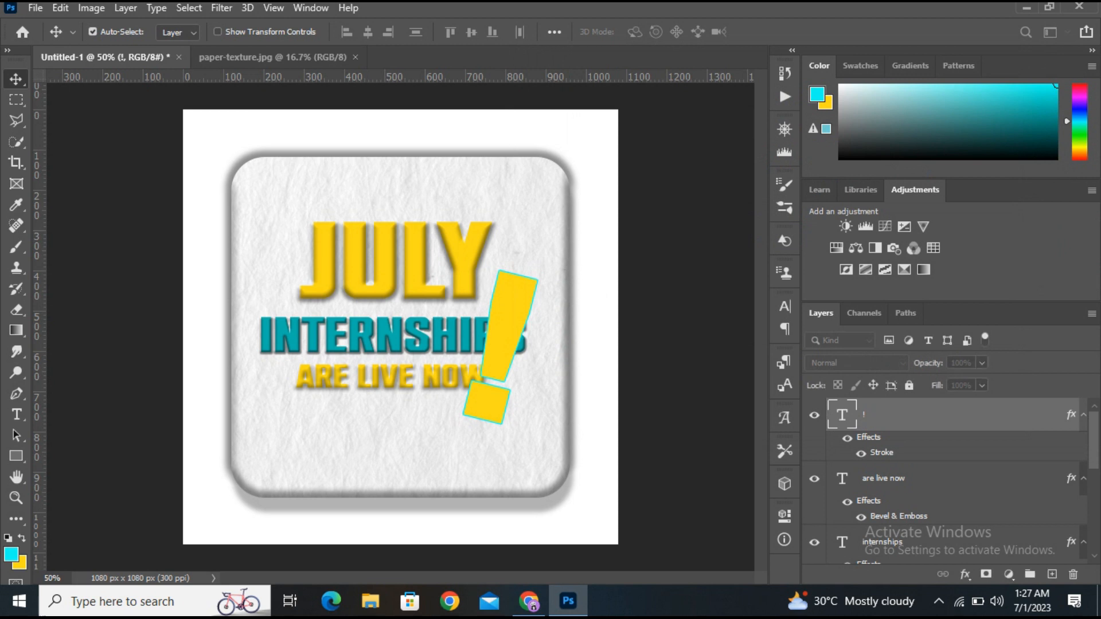
left_click(981, 385)
left_click_drag(987, 403, 907, 403)
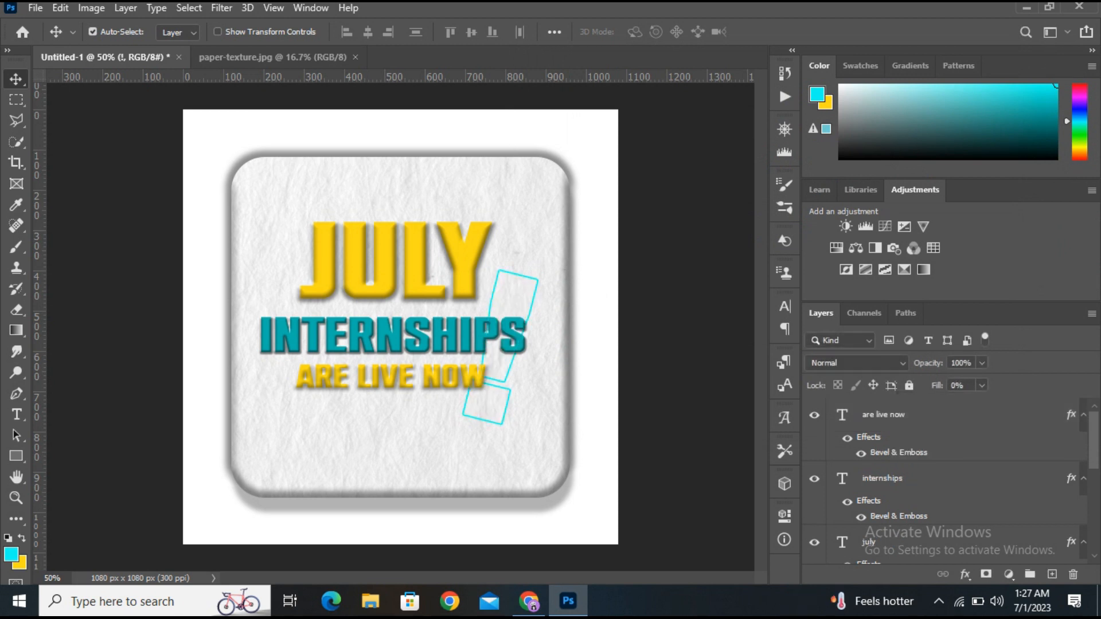
Rotate the three text lines and the exclamation mark together slightly counterclockwise
left_click(905, 414)
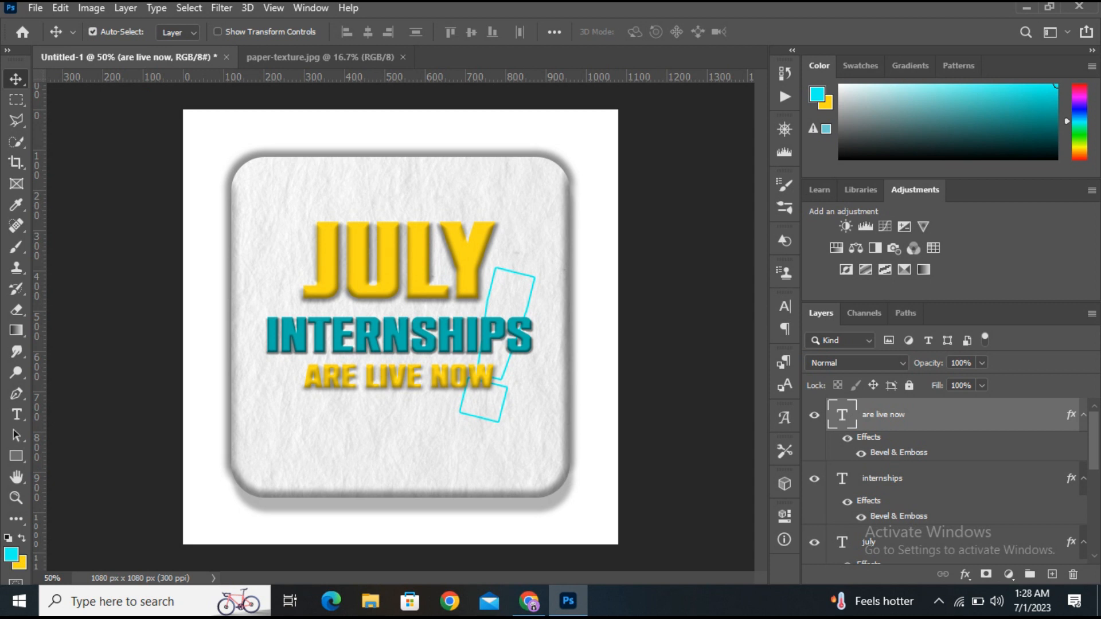
scroll(946, 481, "down", 5)
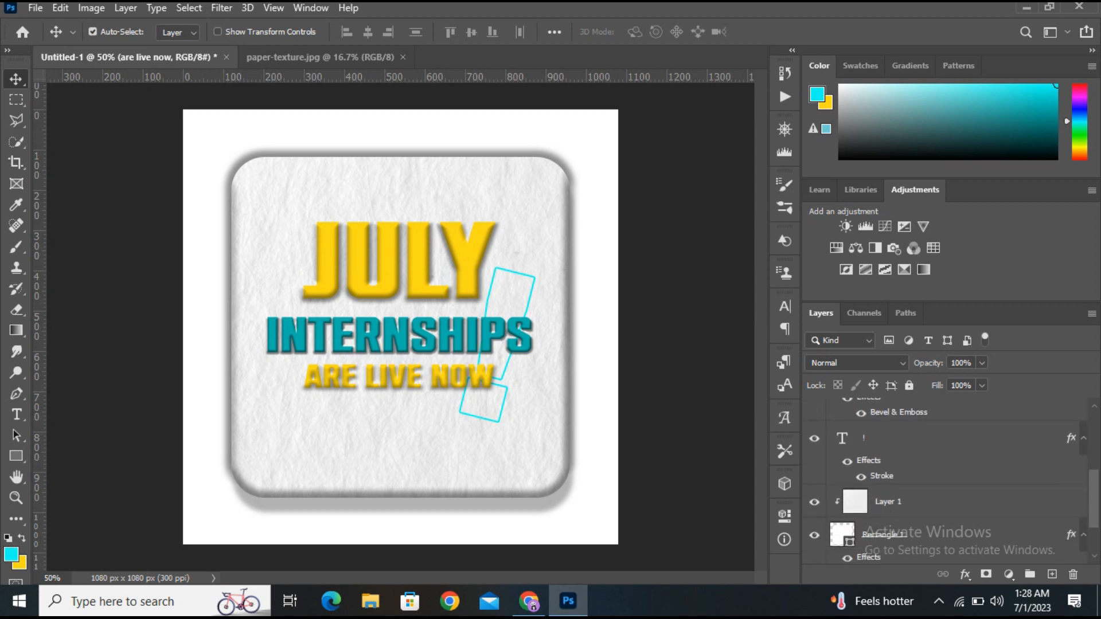
left_click(929, 438, "shift")
key("ctrl+t")
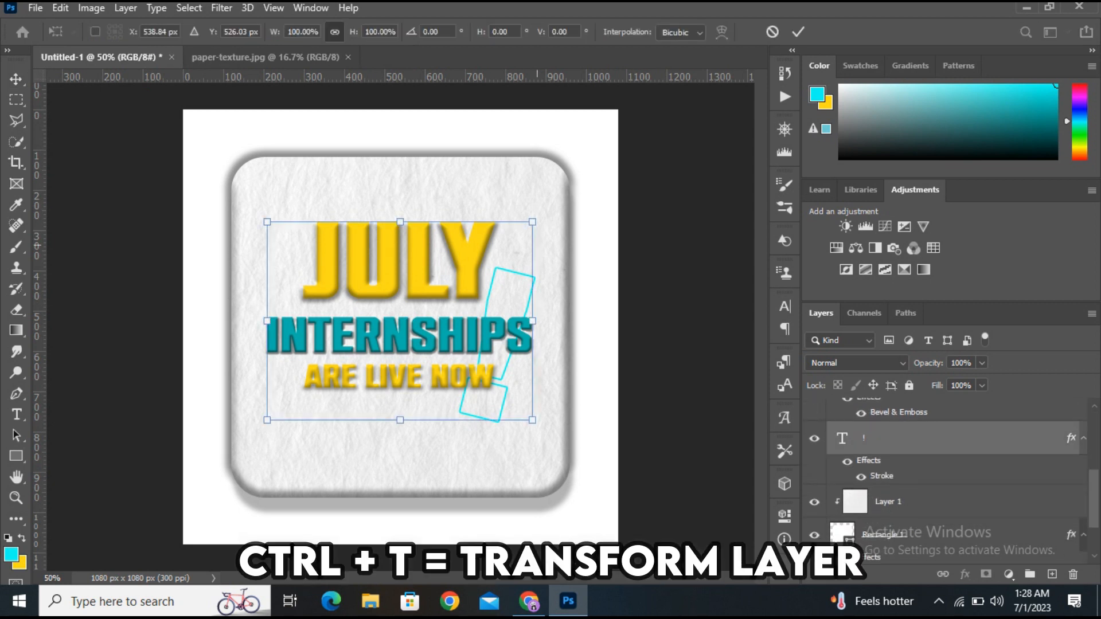
left_click_drag(644, 295, 646, 290)
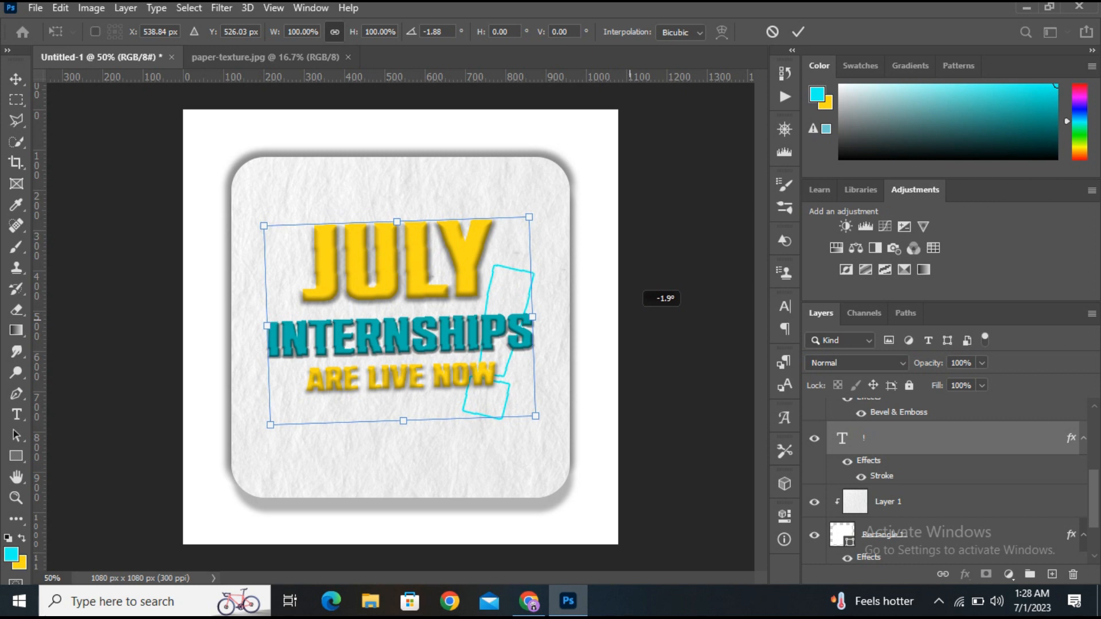
left_click_drag(646, 290, 646, 287)
key("Return")
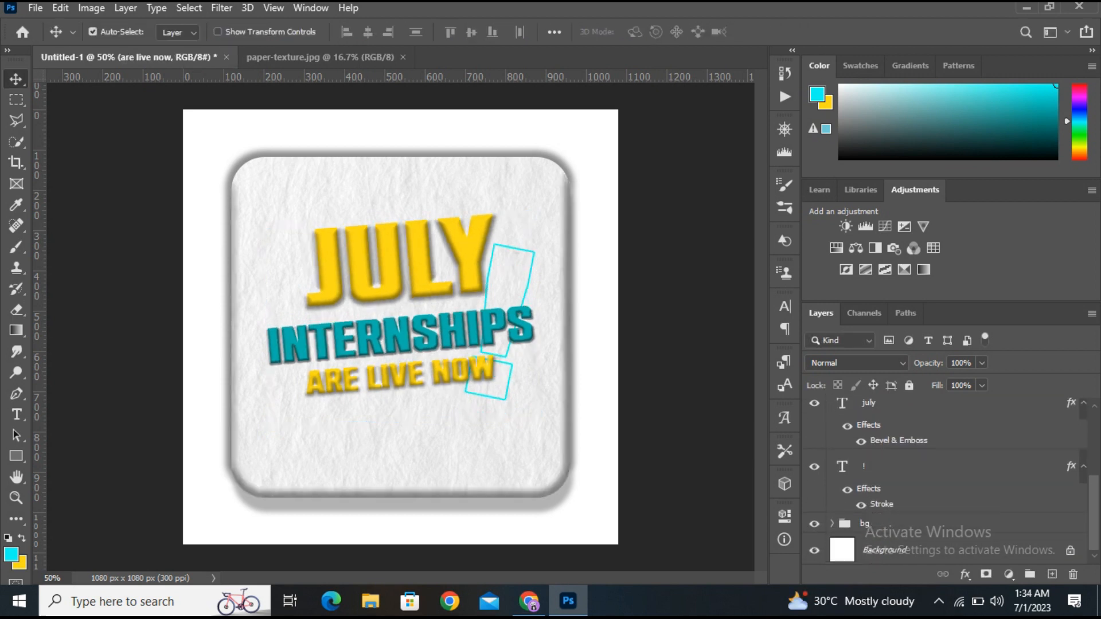
Shift the tilted text lines and the exclamation mark together slightly down on the panel
left_click(912, 467, "shift")
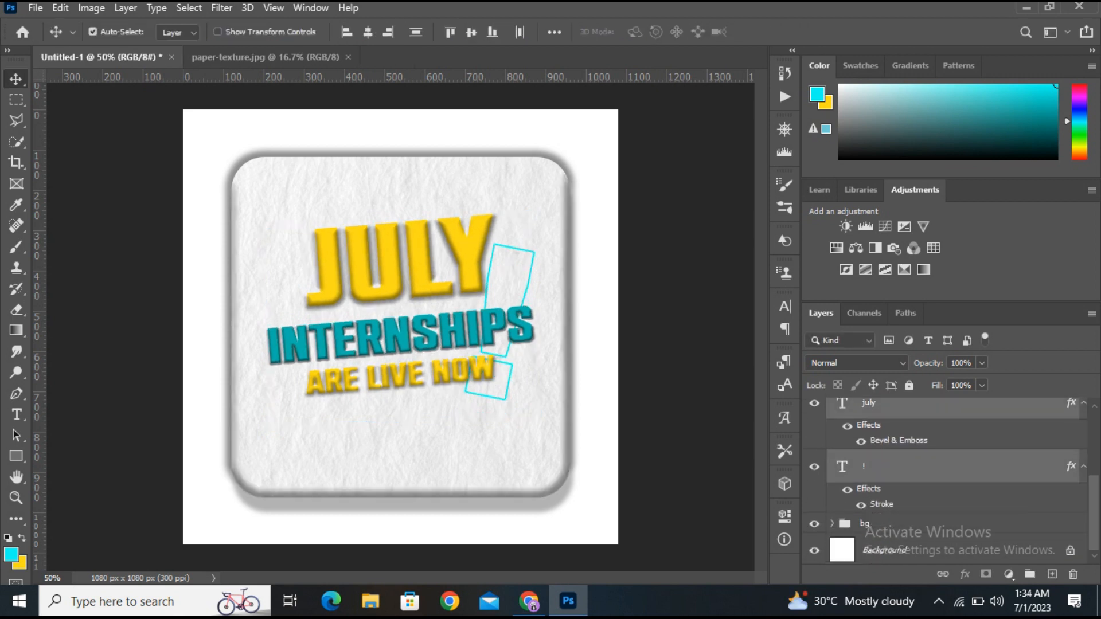
key("shift+Down")
key("Down")
key("Down")
key("Down")
key("Down")
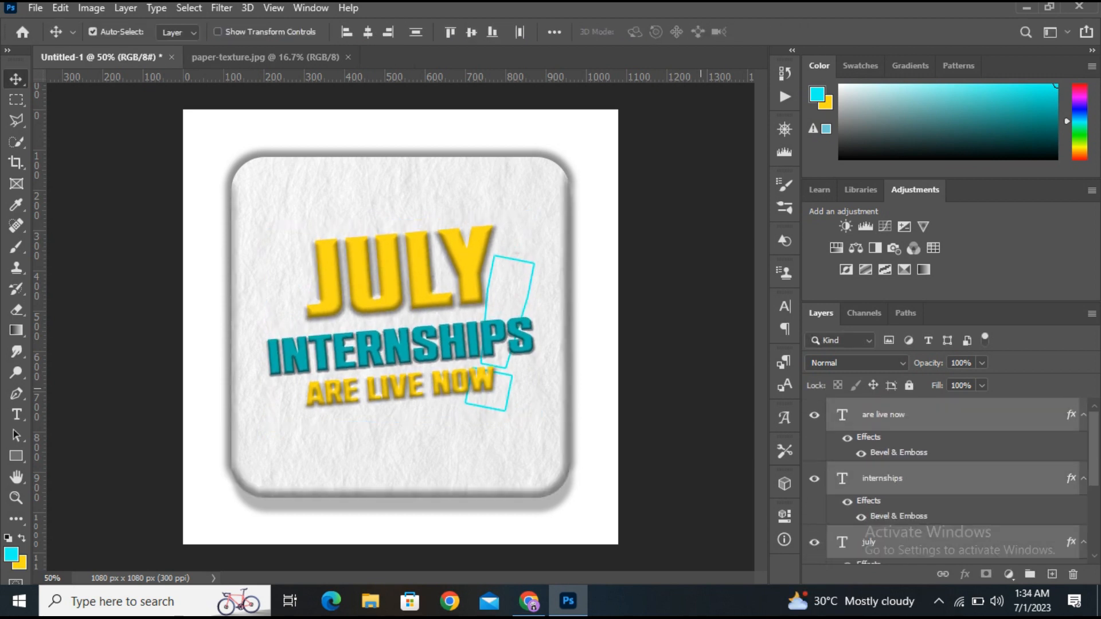
Draw a cyan circle about 520 px in diameter with no stroke on a new layer
left_click(682, 321)
right_click(16, 457)
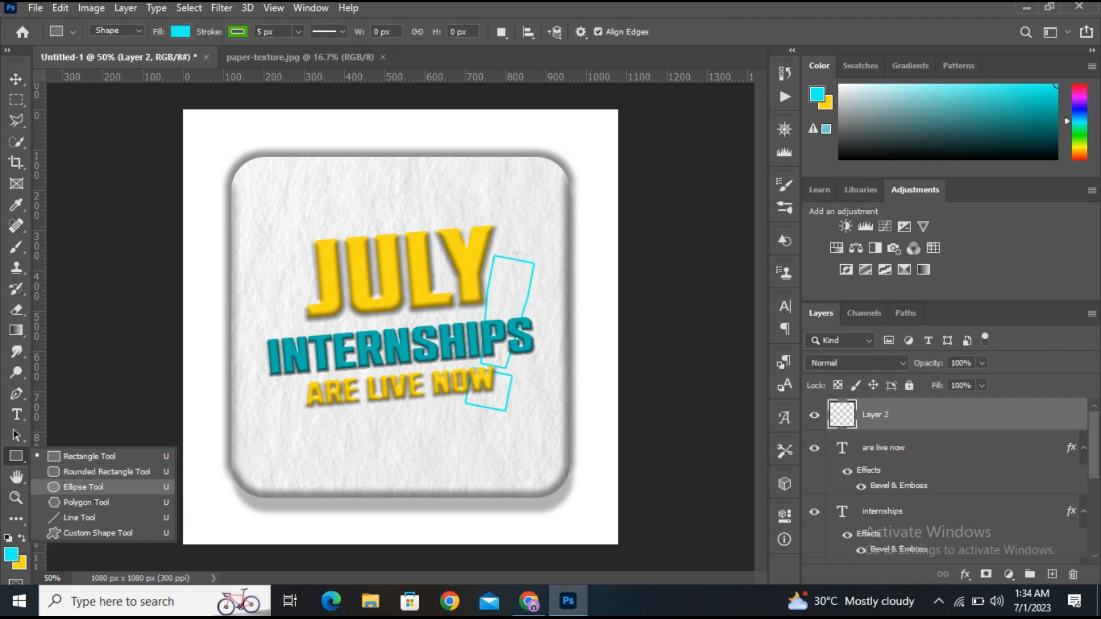
left_click(77, 487)
left_click_drag(269, 300, 472, 493)
left_click_drag(478, 509, 479, 509)
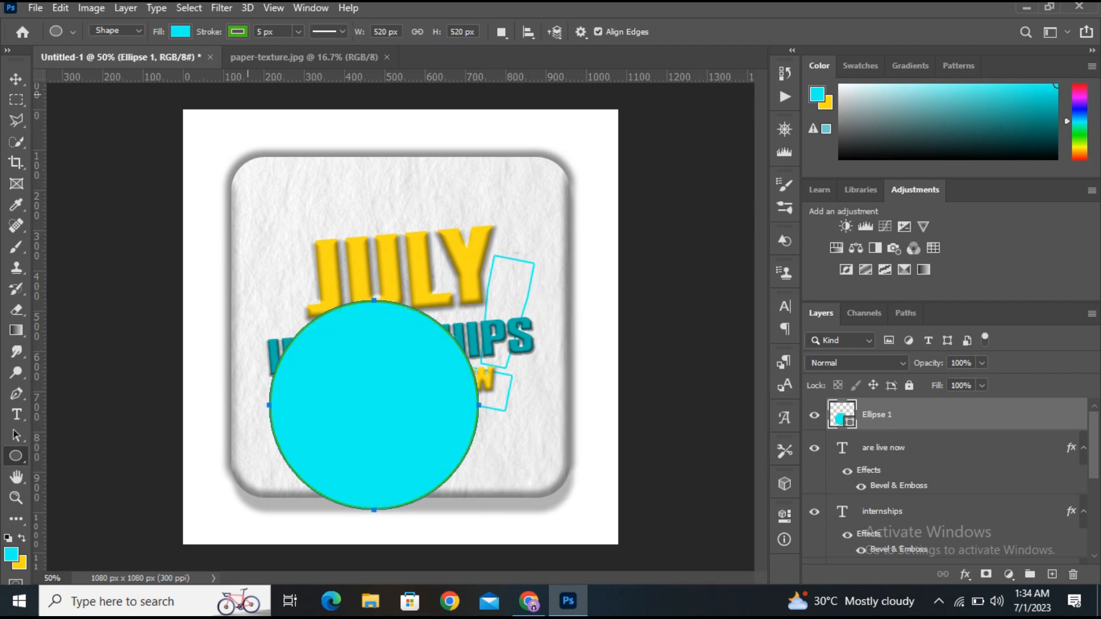
left_click(238, 32)
left_click(142, 62)
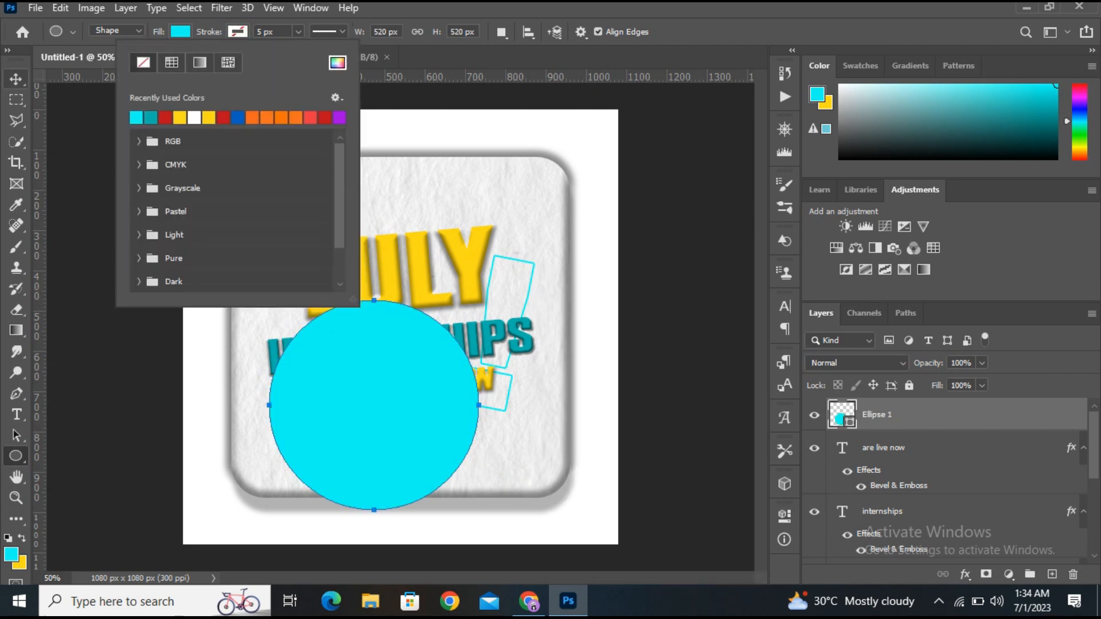
Move the cyan circle to the canvas's lower-left corner and send it behind the paper panel
left_click(17, 79)
left_click_drag(356, 410, 193, 520)
key("ctrl+bracketleft")
key("ctrl+bracketleft")
key("ctrl+bracketleft")
key("ctrl+bracketleft")
key("ctrl+bracketleft")
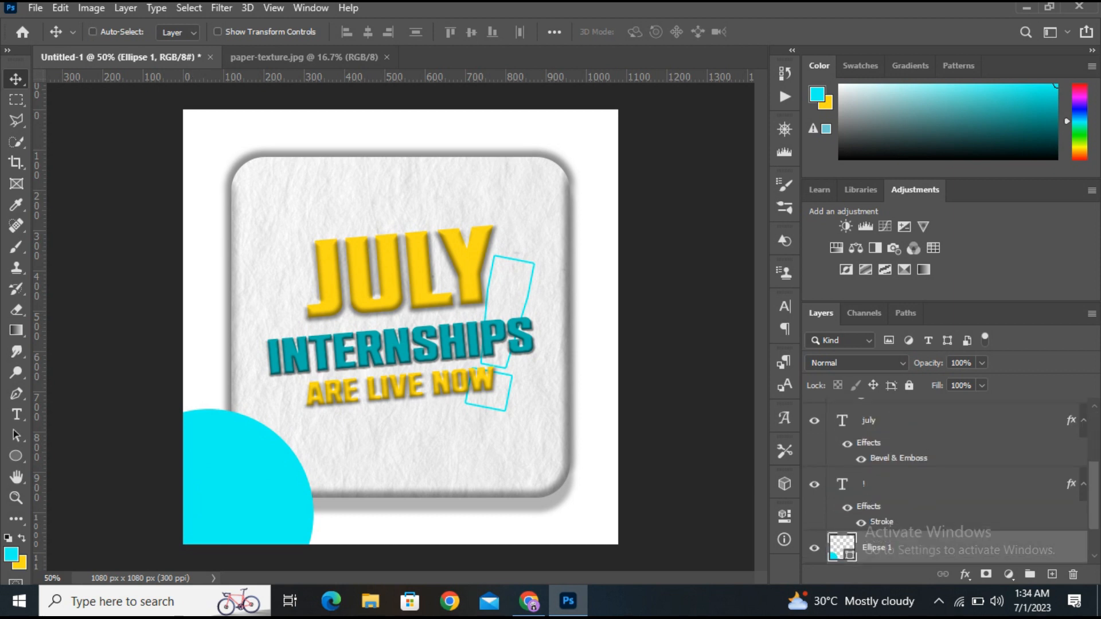
Duplicate the cyan circle and change the copy's fill to yellow
key("ctrl+j")
key("u")
left_click(180, 32)
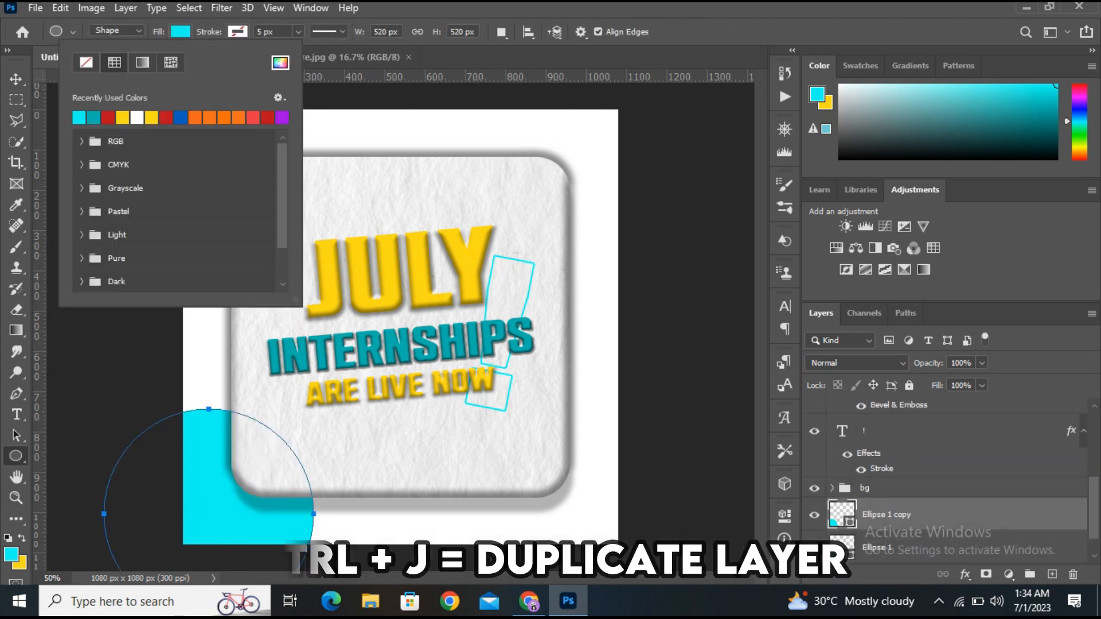
left_click(122, 117)
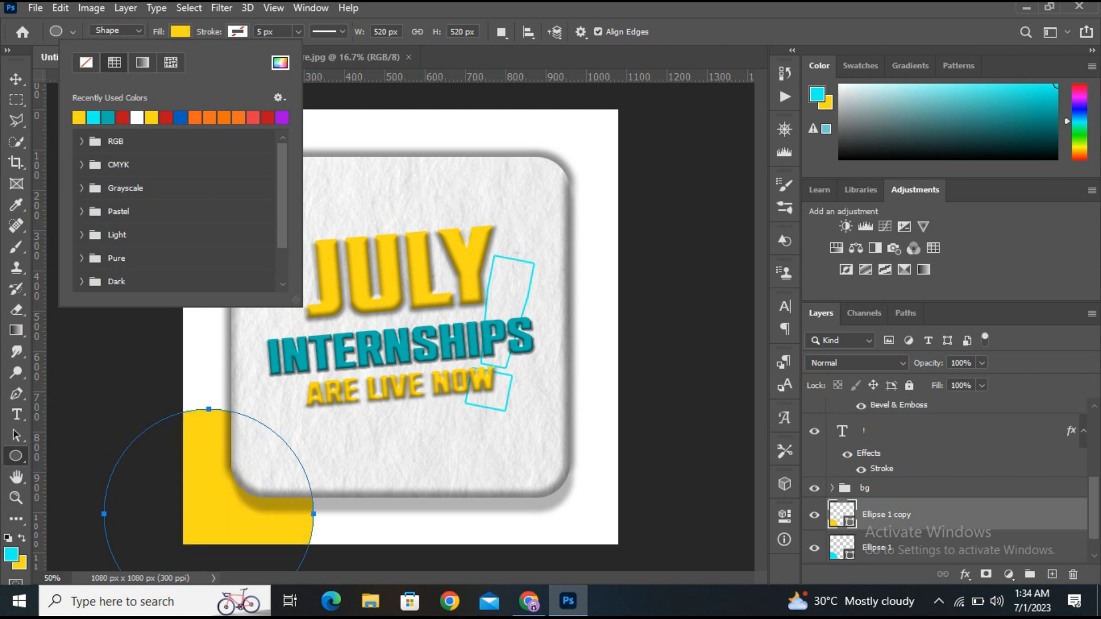
left_click(280, 62)
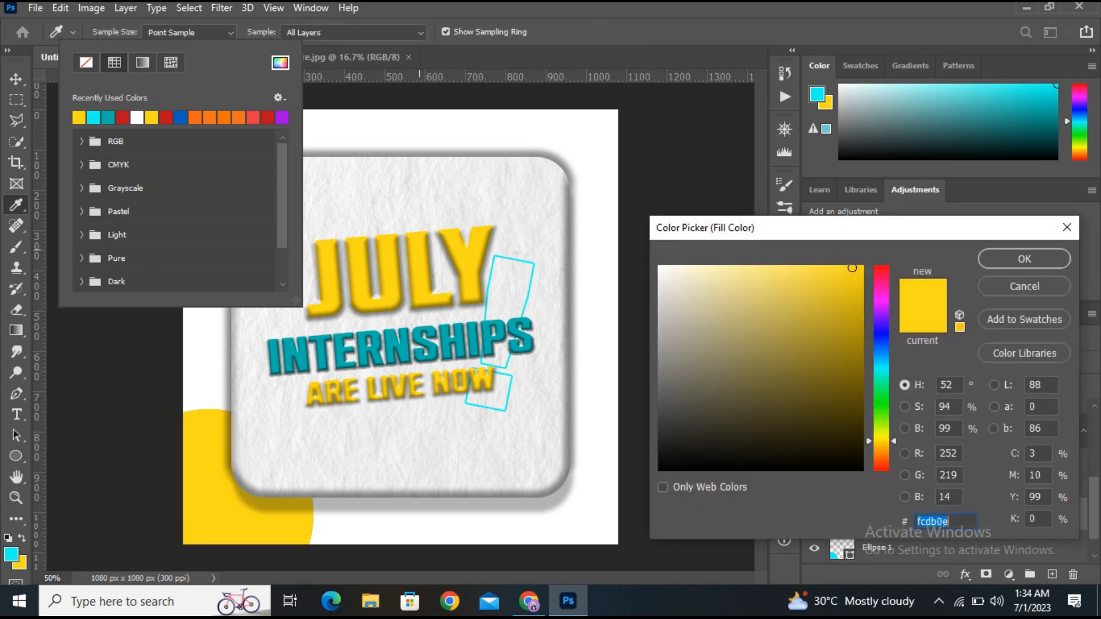
key("Return")
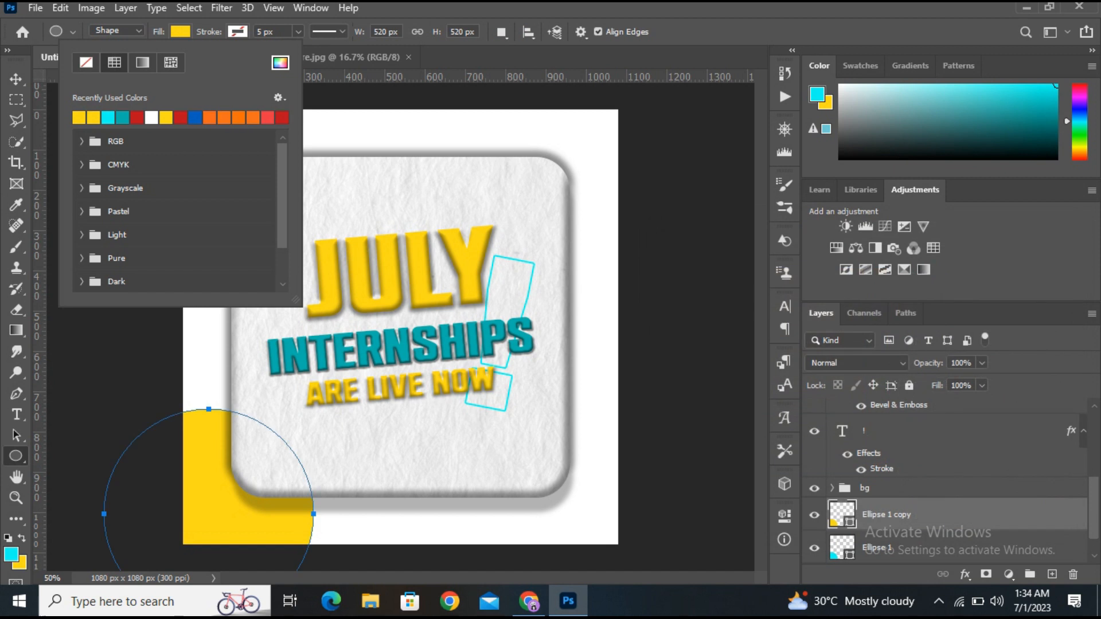
Move the yellow circle to the canvas's upper-right corner so it runs off both edges
key("ctrl+t")
left_click_drag(219, 442, 590, 107)
left_click_drag(580, 146, 589, 116)
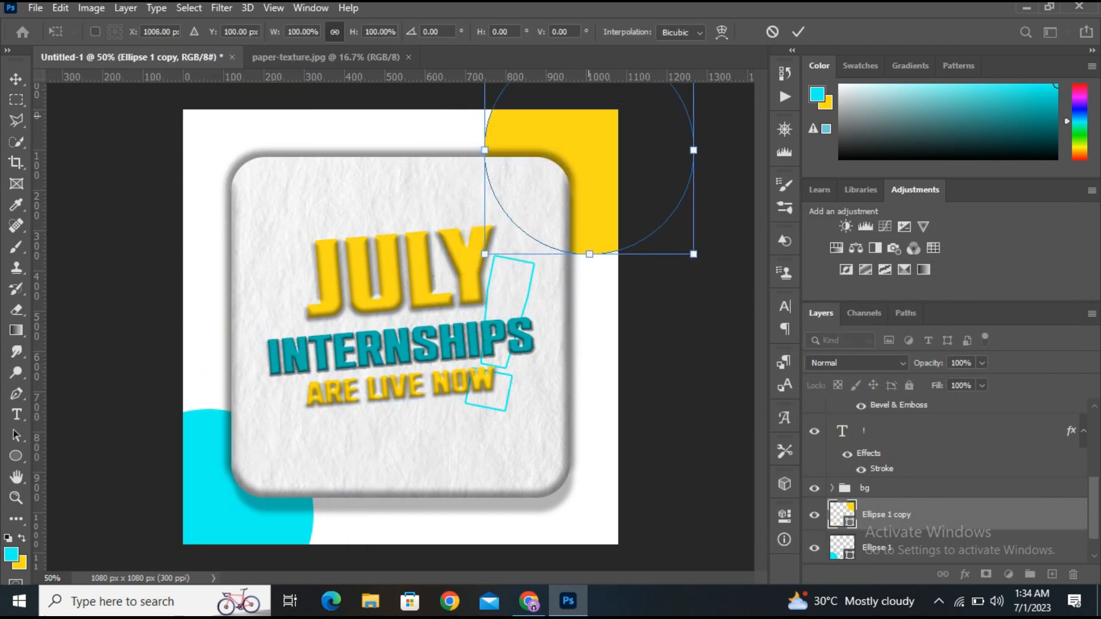
left_click_drag(599, 157, 600, 151)
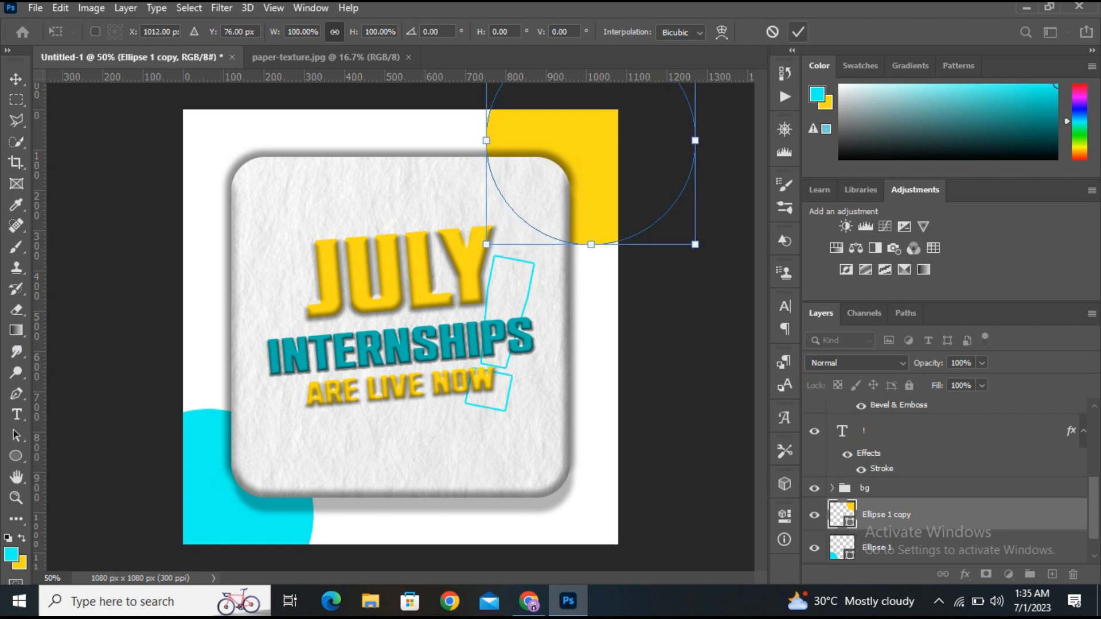
left_click(798, 31)
Duplicate the cyan circle and give the copy a 30 px outside stroke in the circle's cyan
key("ctrl+j")
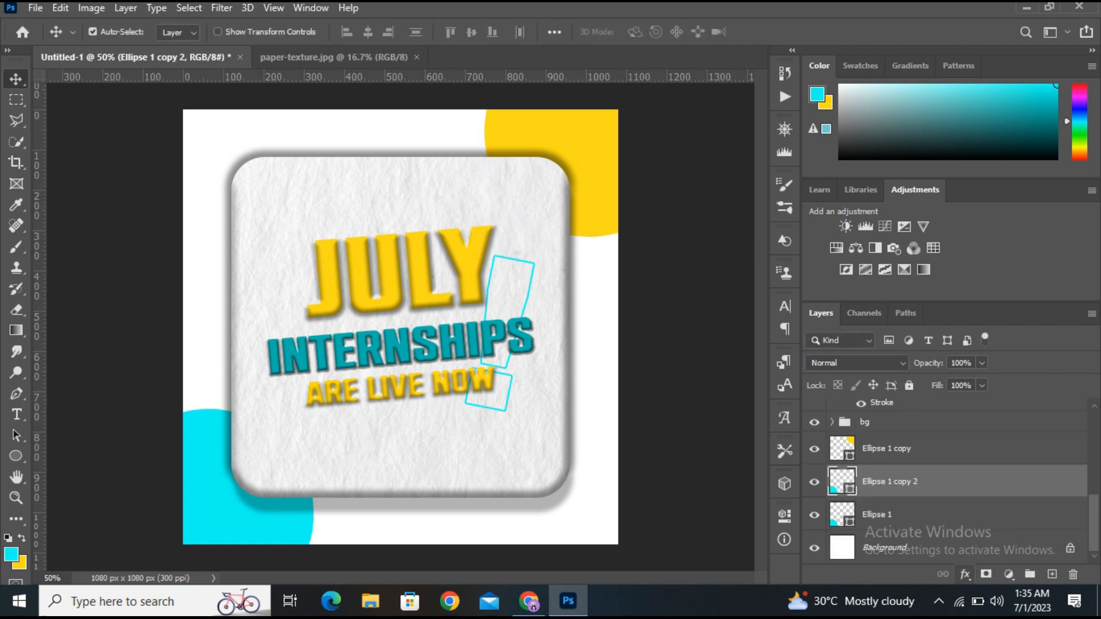
left_click(965, 574)
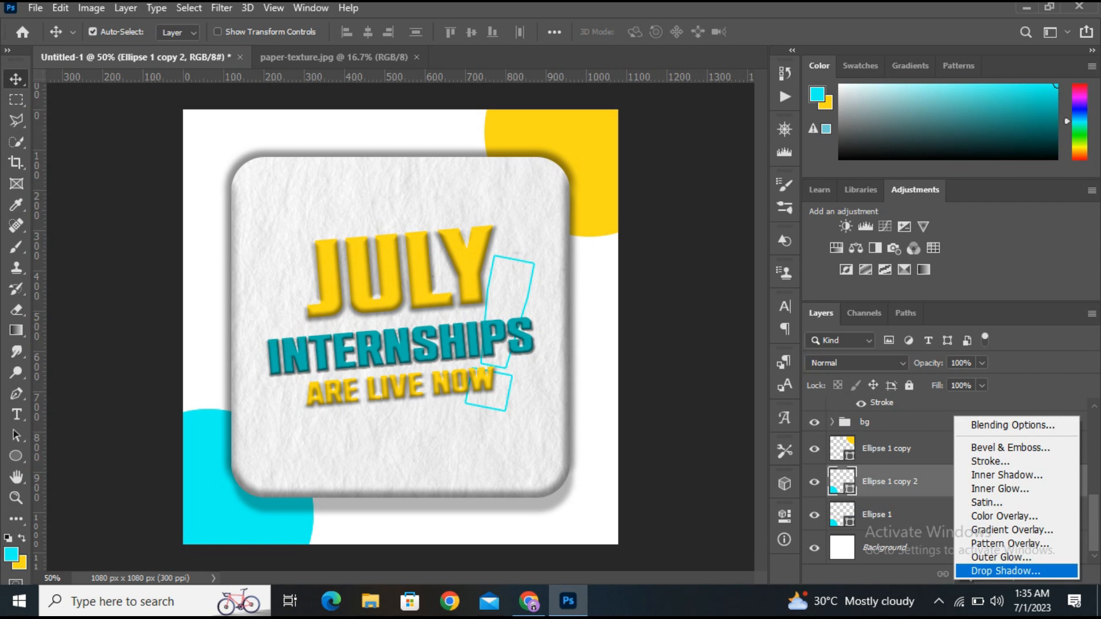
left_click(990, 461)
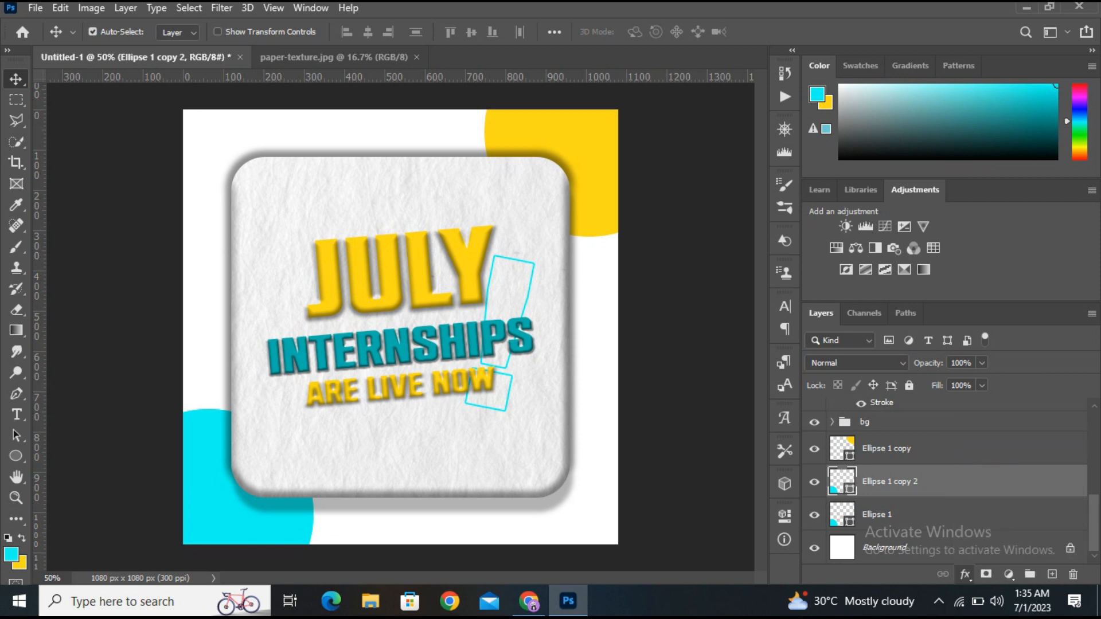
left_click(726, 267)
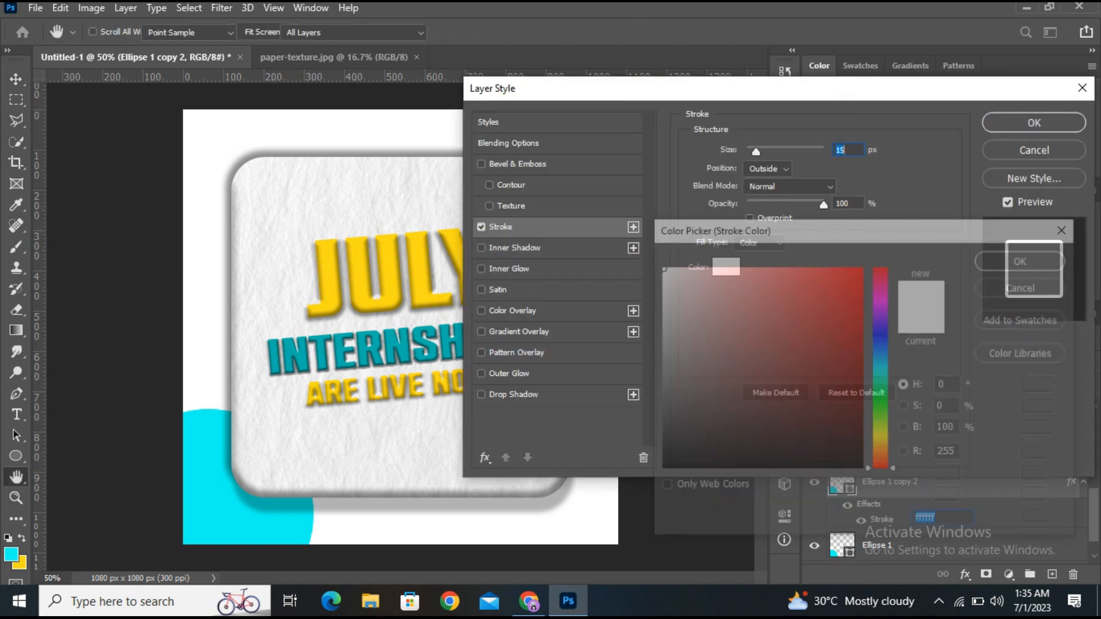
left_click(229, 514)
key("Return")
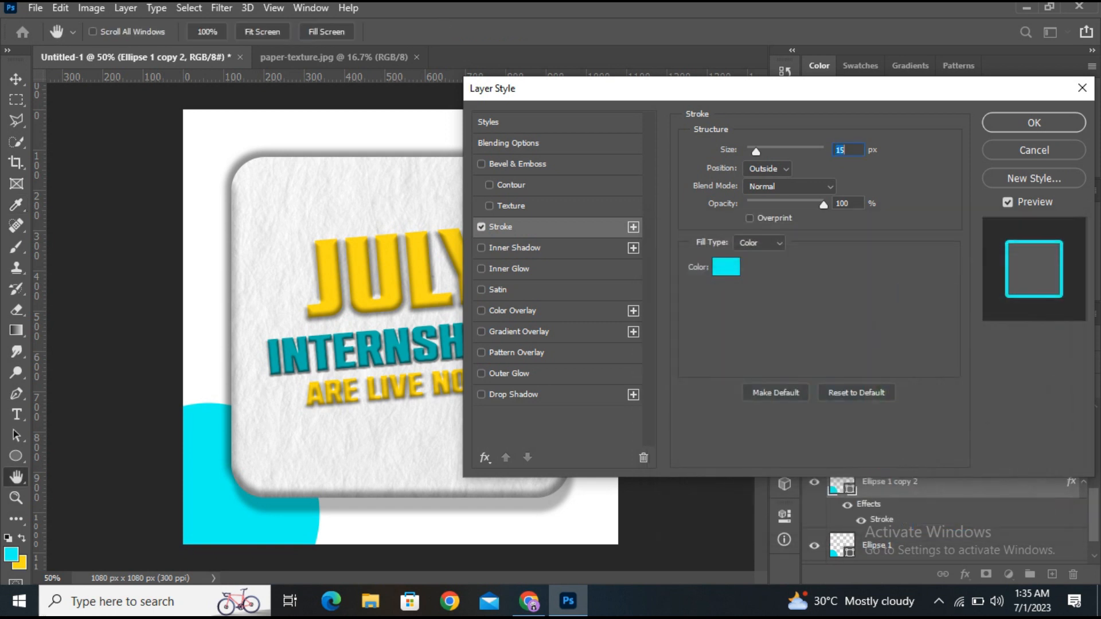
type("30")
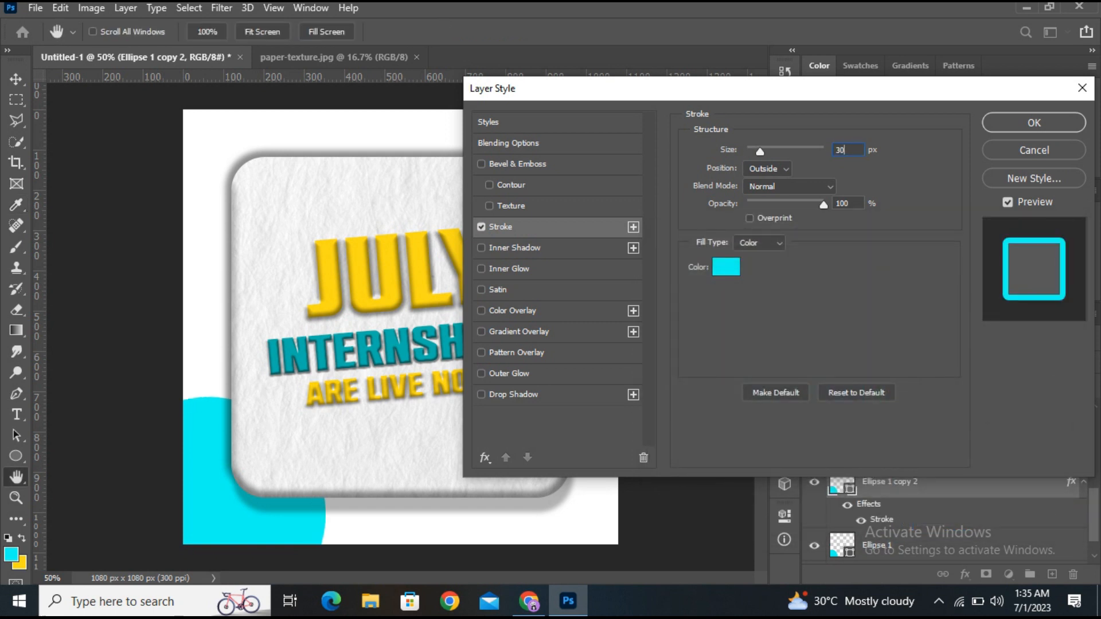
key("Return")
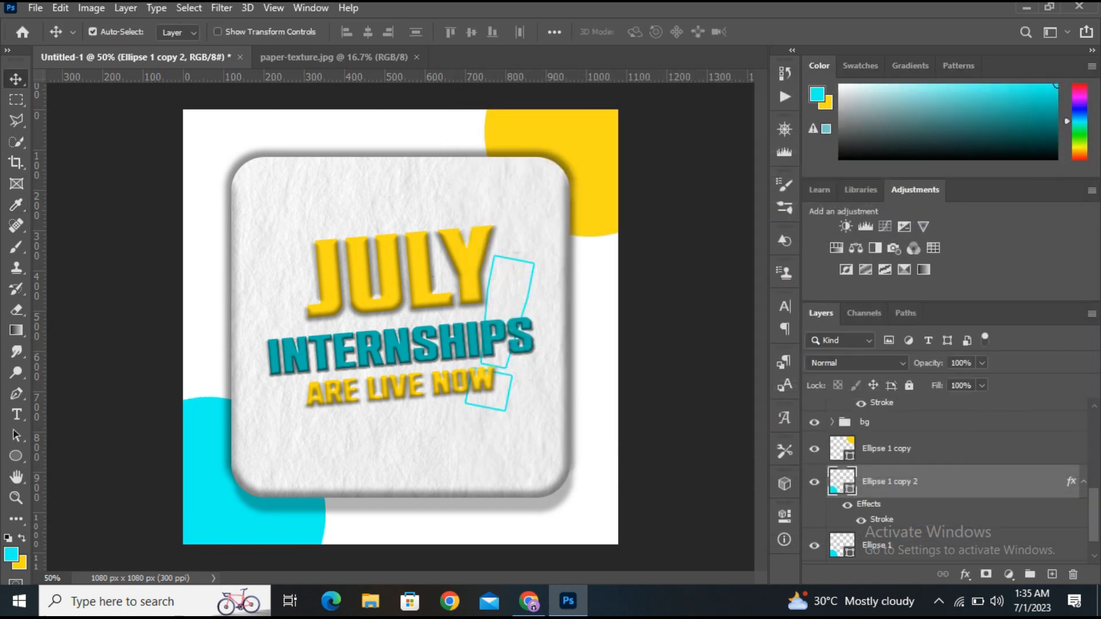
Set the cyan copy's fill to 0% and scale it to about 112% so it forms a ring around the cyan circle
left_click(982, 385)
left_click_drag(986, 403, 908, 403)
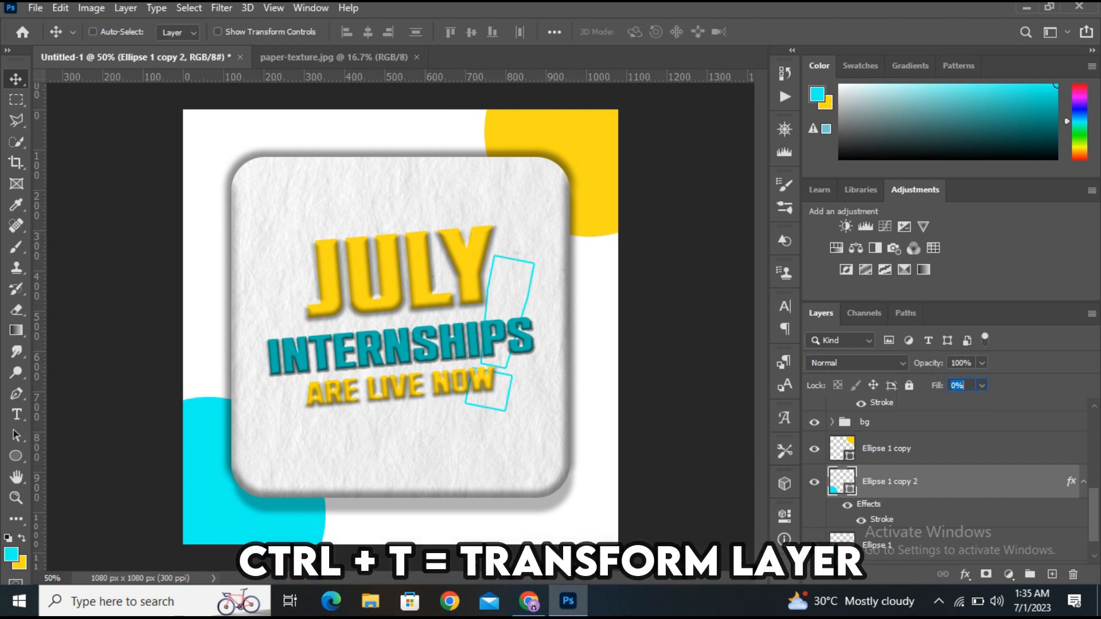
key("ctrl+t")
mouse_move(312, 410)
left_mouse_down()
mouse_move(334, 389)
mouse_move(325, 396)
left_mouse_up()
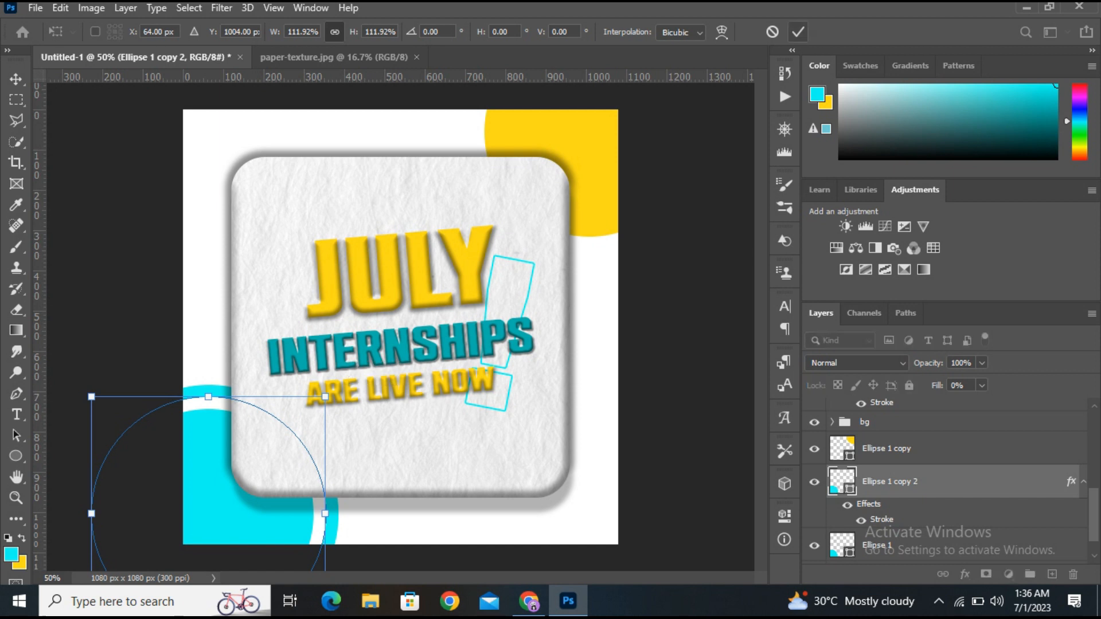
left_click(798, 31)
Duplicate the yellow circle and give the copy a 30 px outside stroke in the circle's yellow, with no bevel
left_click(886, 448)
key("ctrl+j")
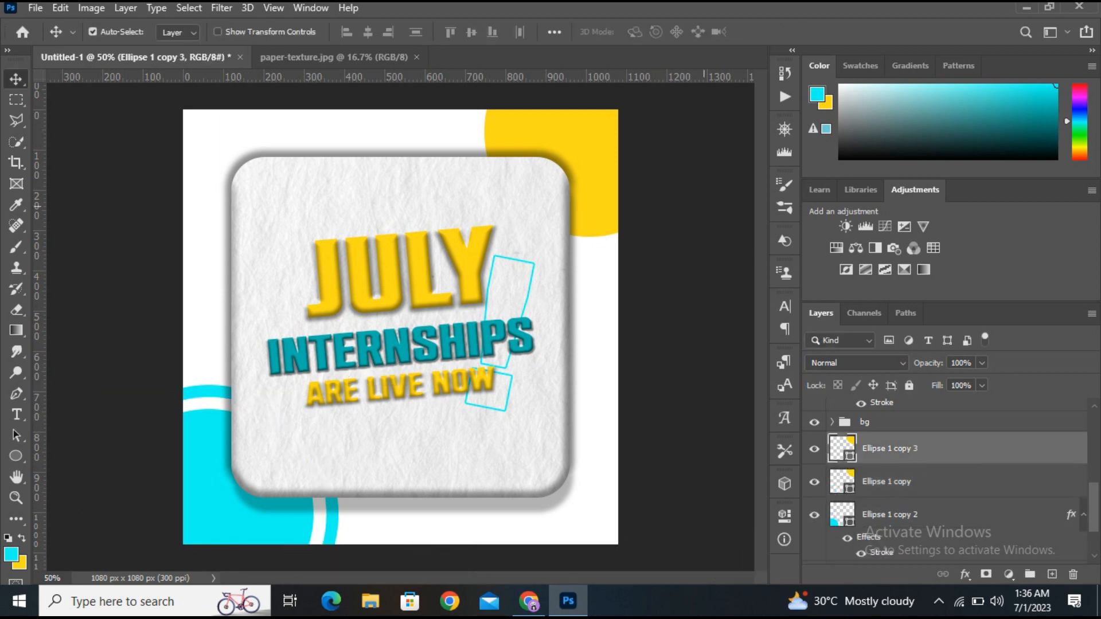
left_click(965, 573)
left_click(981, 438)
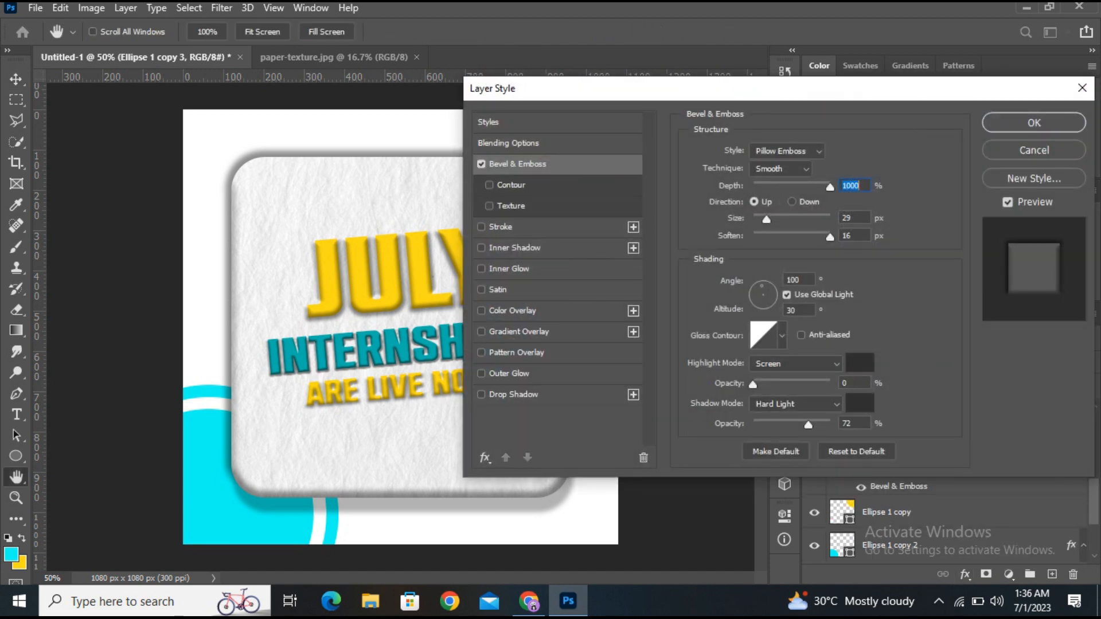
left_click(500, 227)
left_click_drag(573, 89, 617, 239)
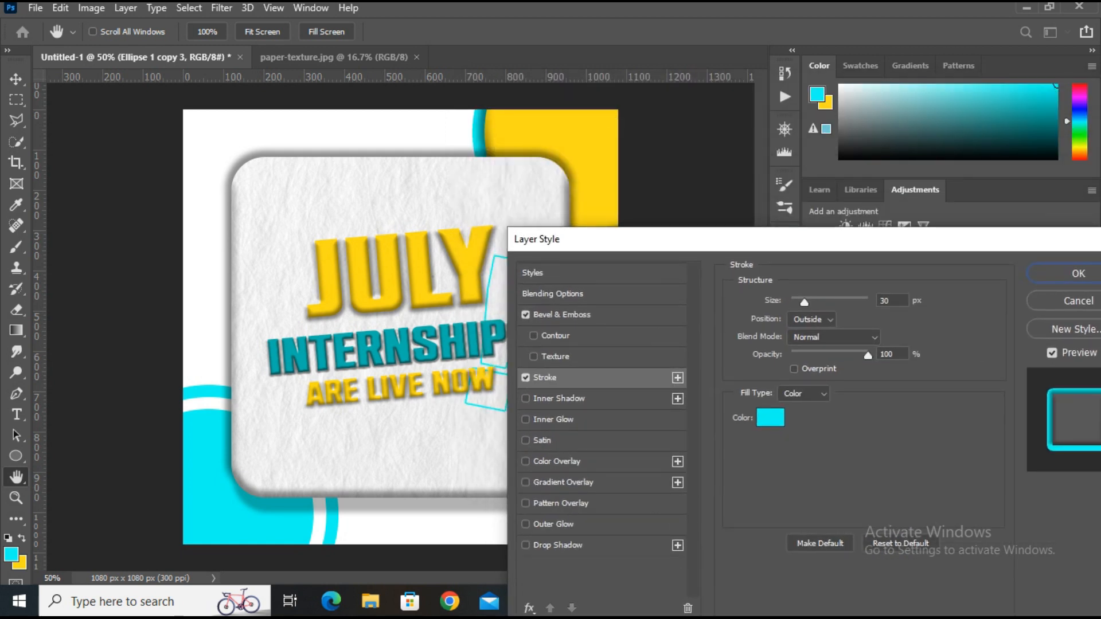
left_click(525, 315)
left_click(770, 418)
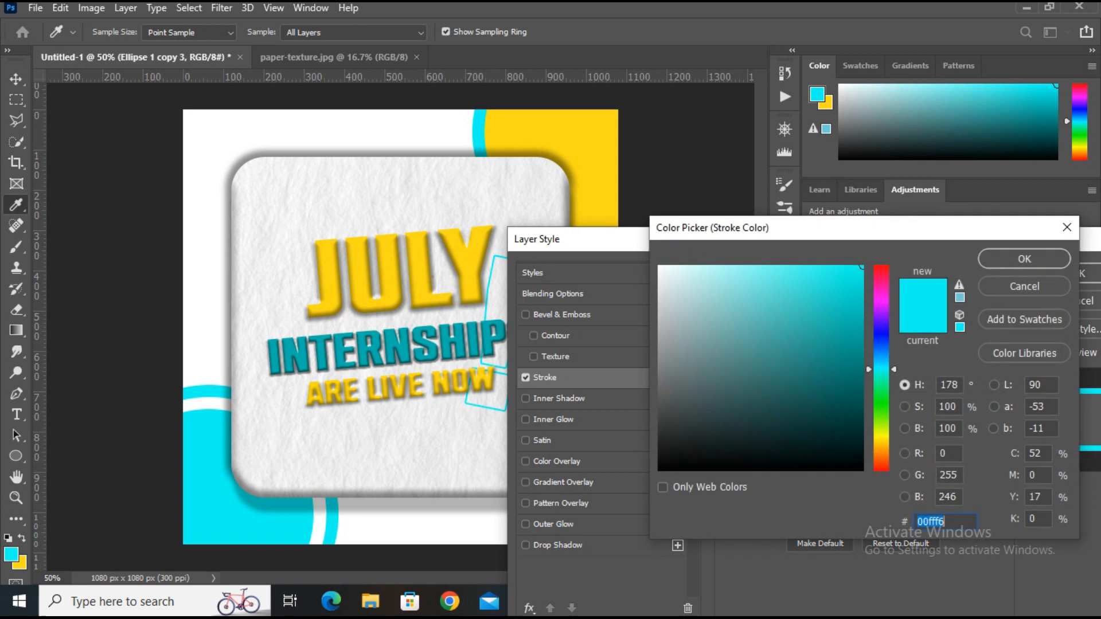
left_click(597, 155)
left_click(1023, 259)
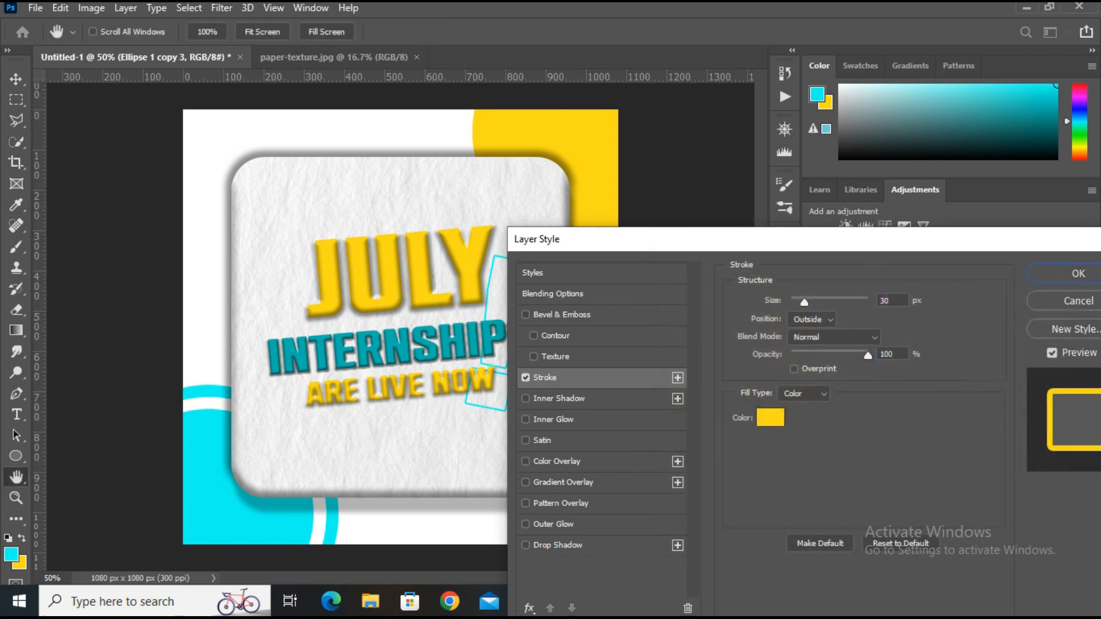
left_click(1072, 273)
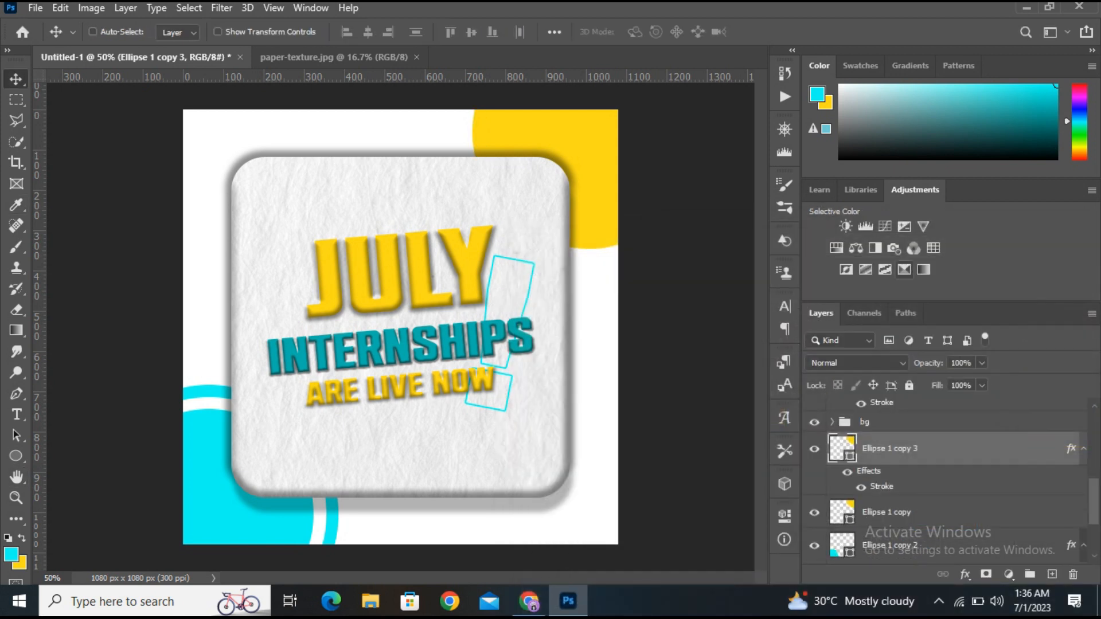
Set the yellow copy's fill to 0% and enlarge it slightly into a ring around the yellow circle
left_click_drag(981, 385, 908, 403)
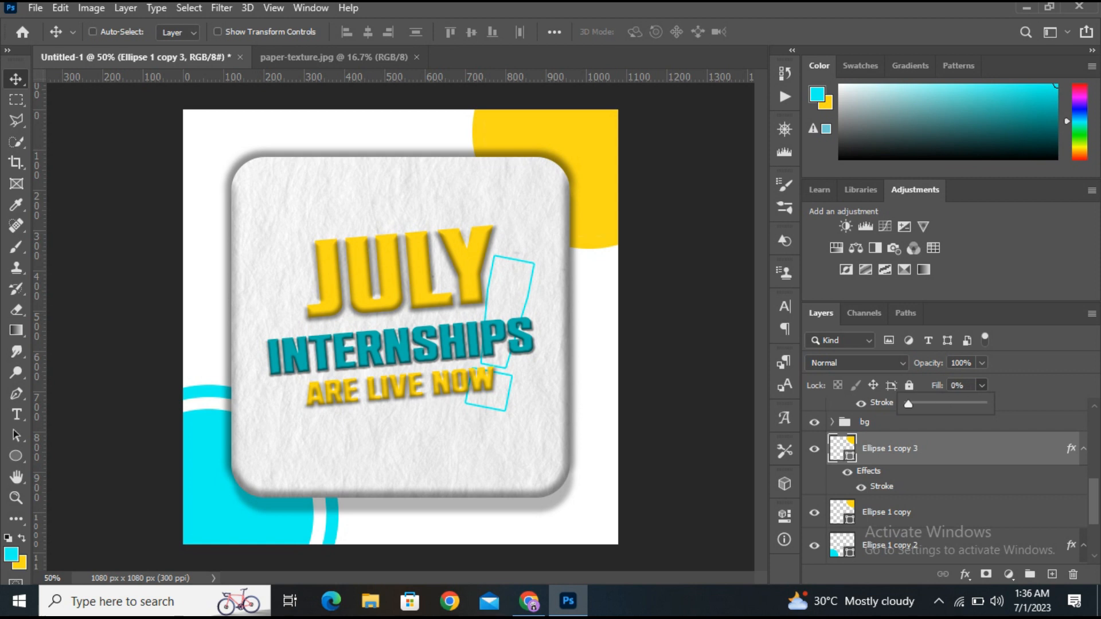
key("ctrl+t")
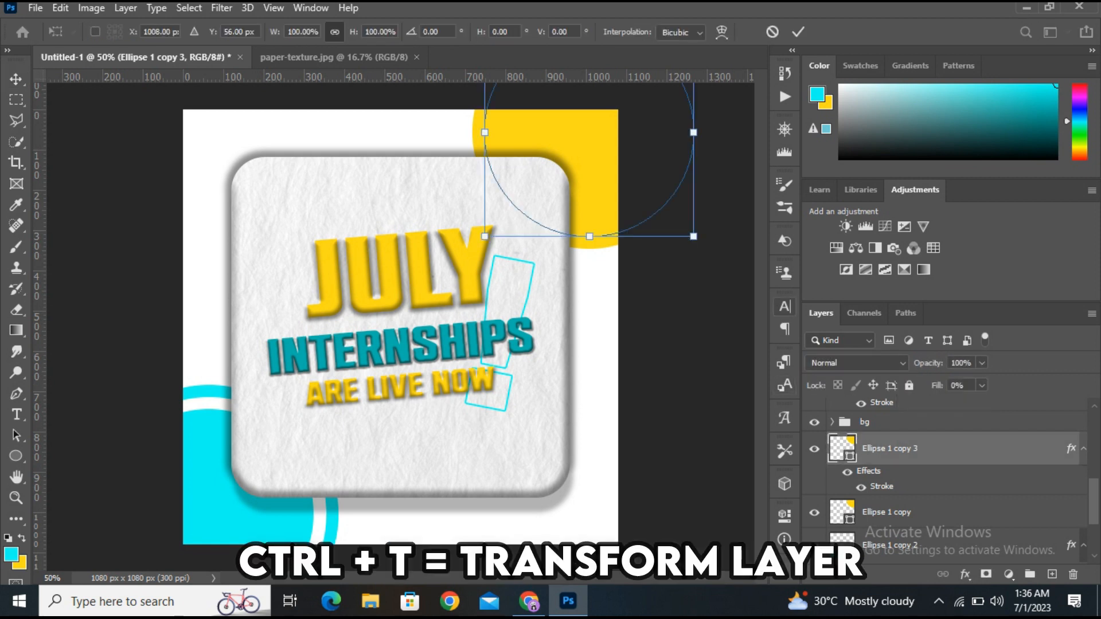
left_click_drag(693, 236, 704, 247)
key("Return")
Apply a smooth Pillow Emboss bevel at 1000% depth to the solid yellow circle and increase the bevel size
left_click(886, 512)
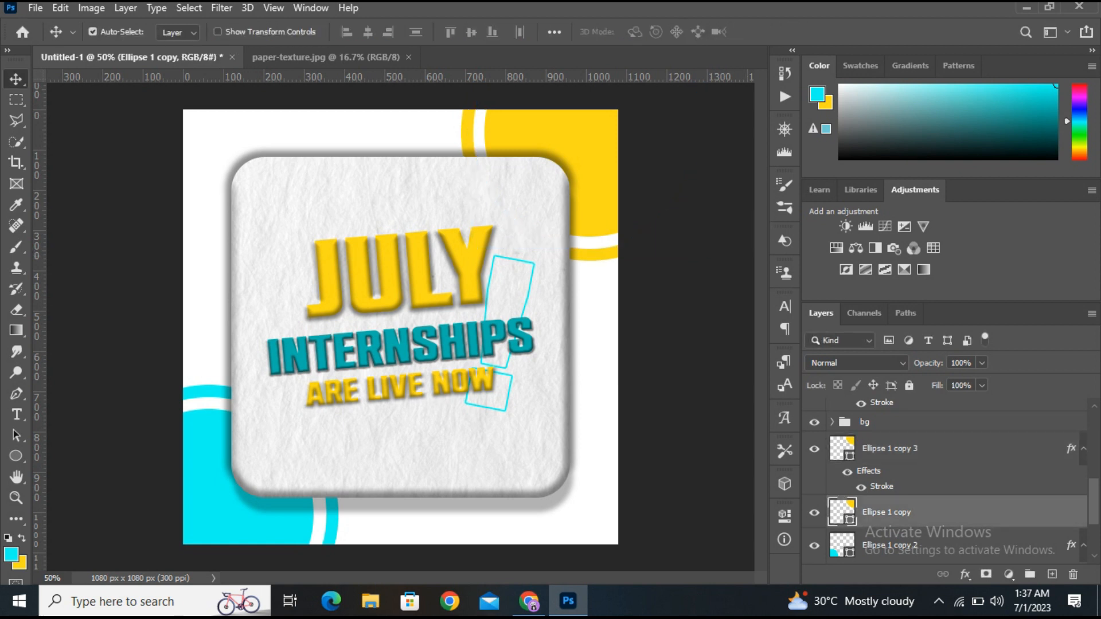
left_click(965, 574)
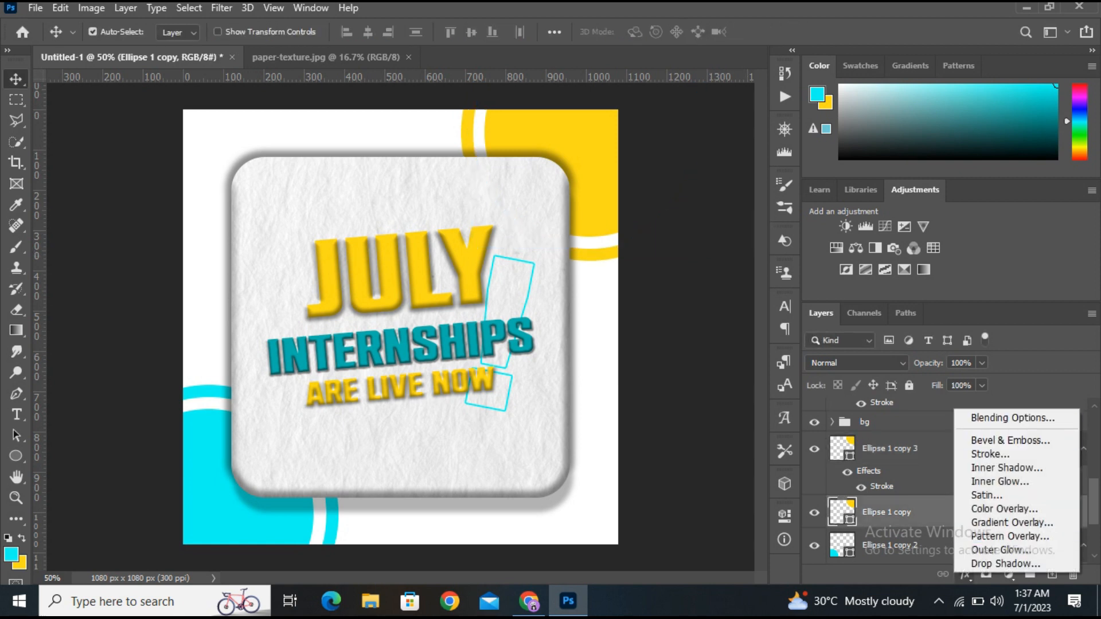
left_click(1012, 419)
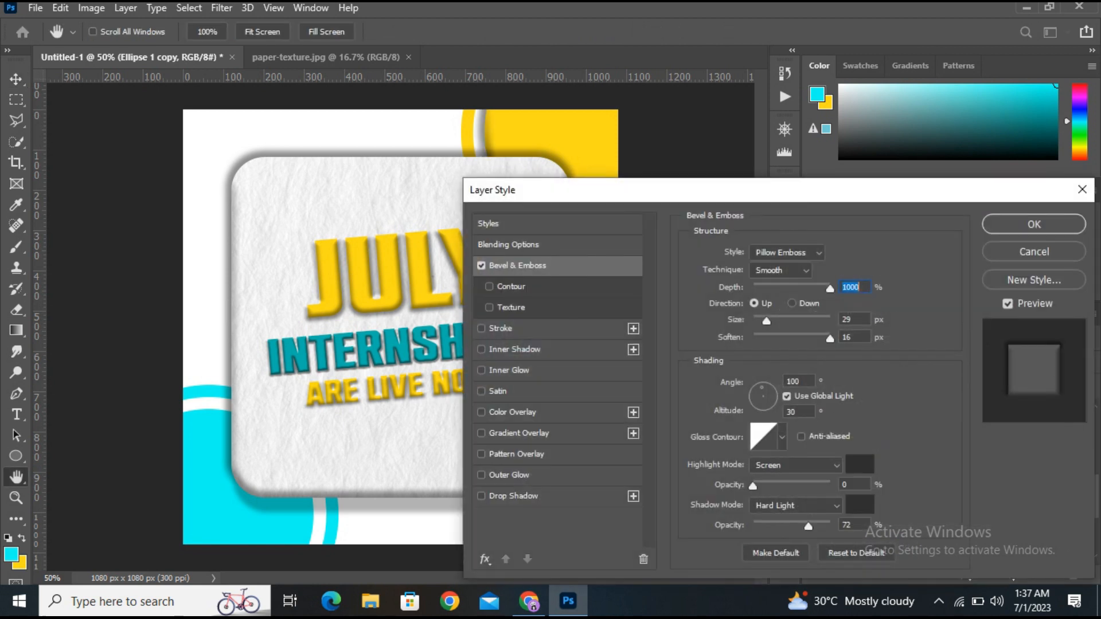
left_click_drag(734, 189, 961, 193)
left_click_drag(994, 324, 1058, 341)
left_click_drag(940, 193, 730, 135)
left_click(1052, 169)
Apply a bevel to the solid cyan circle with size 50 px and soften 15 px, slightly lowering the shadow opacity
scroll(894, 511, "down", 3)
left_click(894, 515)
left_click(965, 575)
left_click(994, 412)
left_click(517, 210)
left_click_drag(630, 134, 729, 126)
left_click_drag(907, 463, 904, 464)
left_click_drag(729, 127, 676, 129)
double_click(894, 259)
type("50")
key("Tab")
type("15")
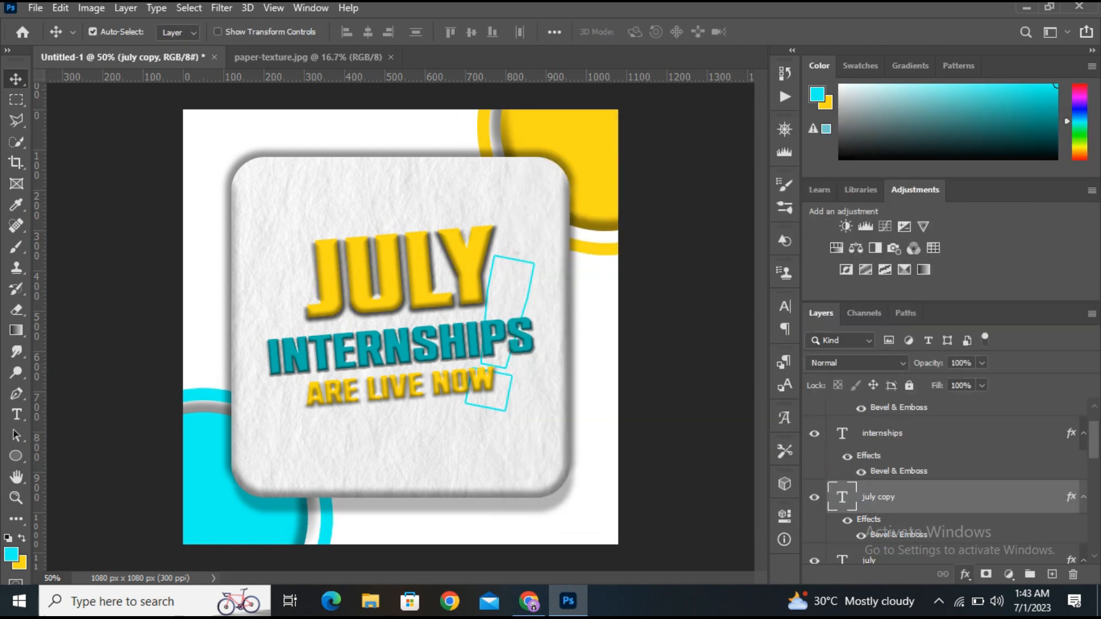
Set the fill of the JULY text copy to 0% and turn off its bevel
left_click(981, 385)
left_click_drag(986, 404, 908, 405)
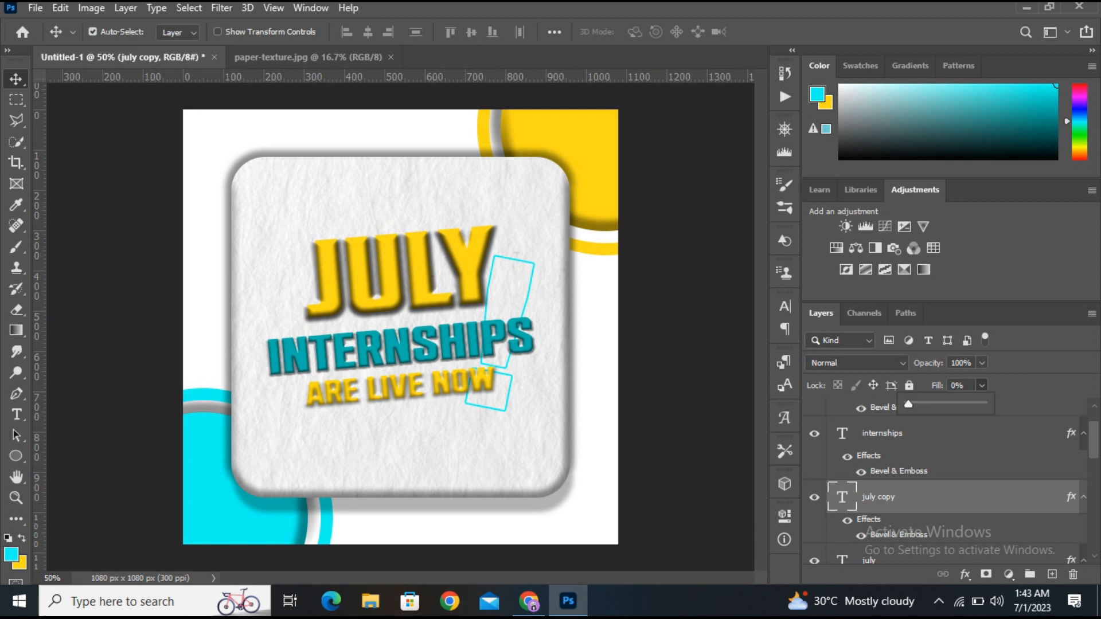
left_click(965, 574)
left_click(1000, 560)
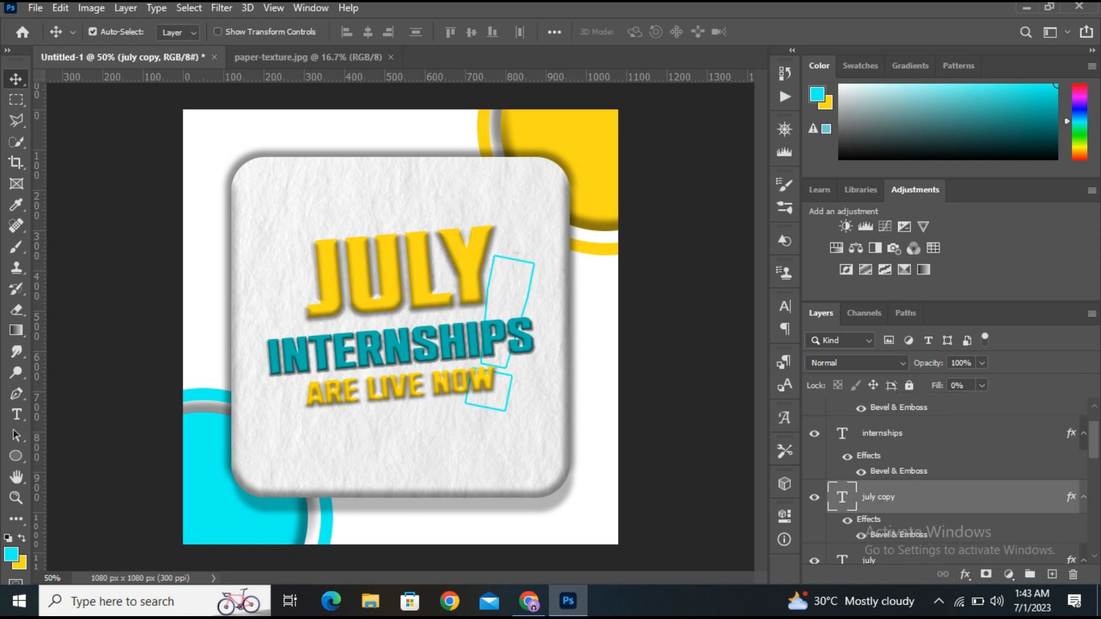
Give the JULY text copy a 15 px white outside stroke and place it below the original JULY layer
left_click(965, 574)
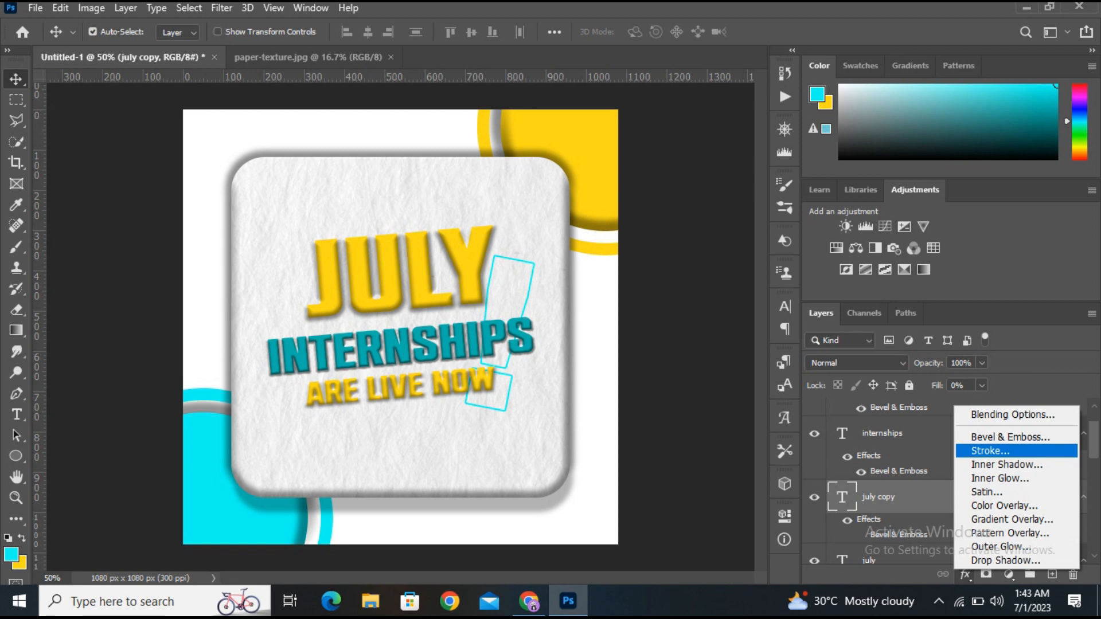
left_click(989, 450)
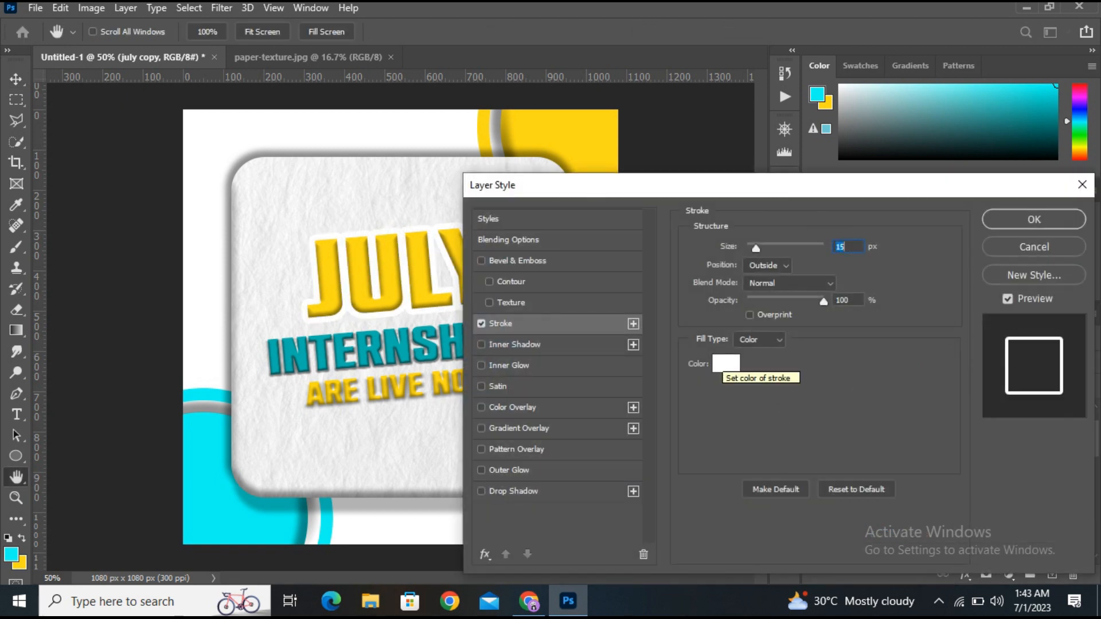
left_click(1033, 219)
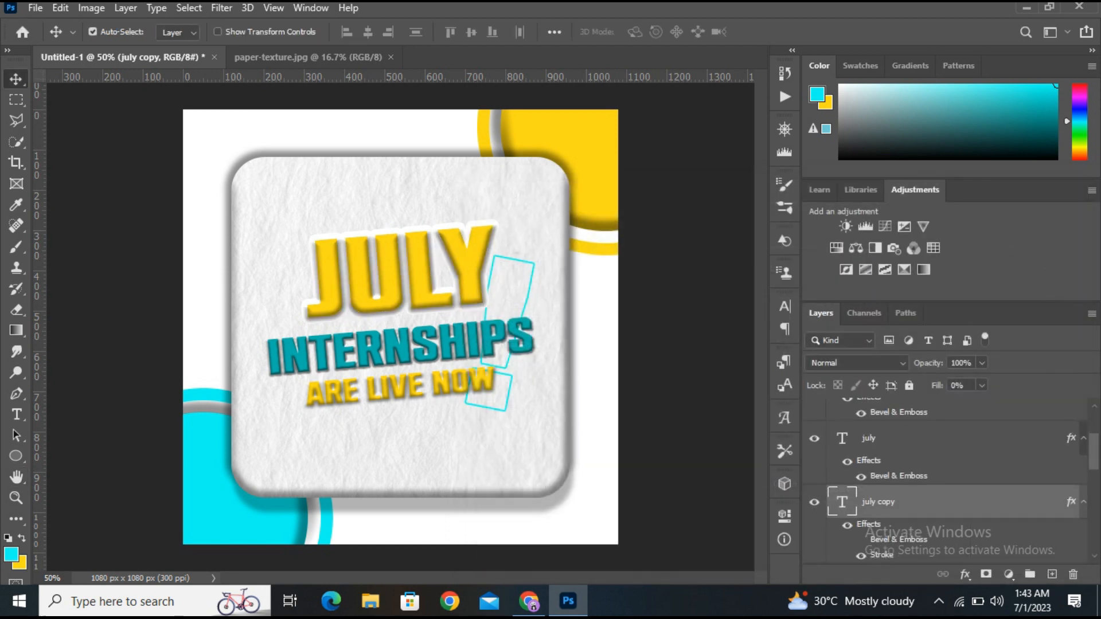
Add a black Multiply drop shadow to the JULY copy: opacity 40%, angle 100°, distance 35 px, spread 5%, size 13 px
left_click(965, 573)
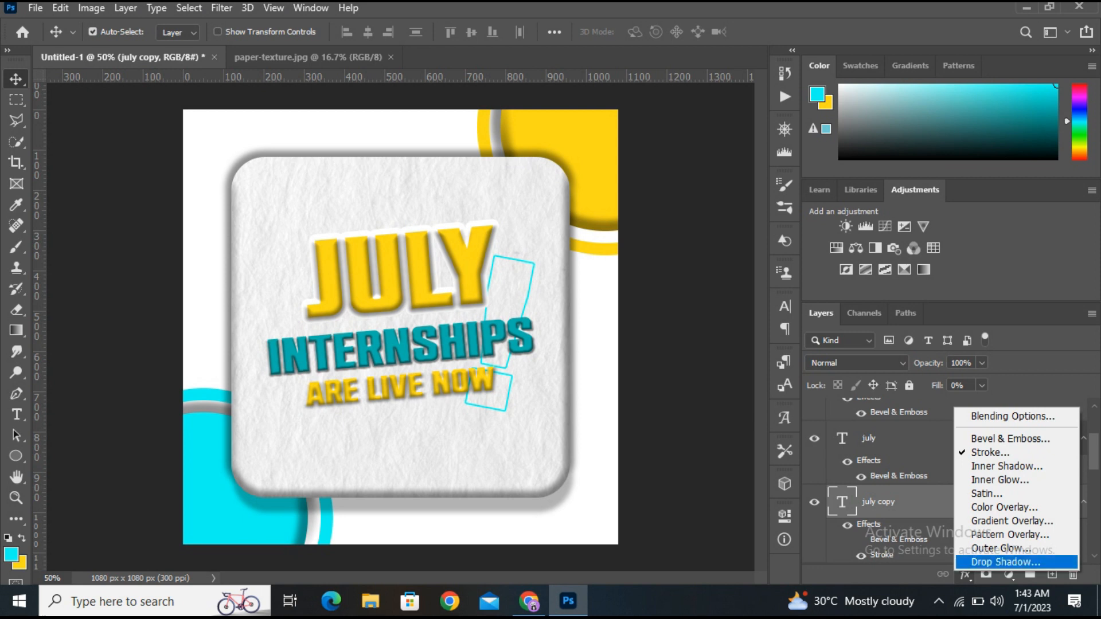
left_click(1005, 562)
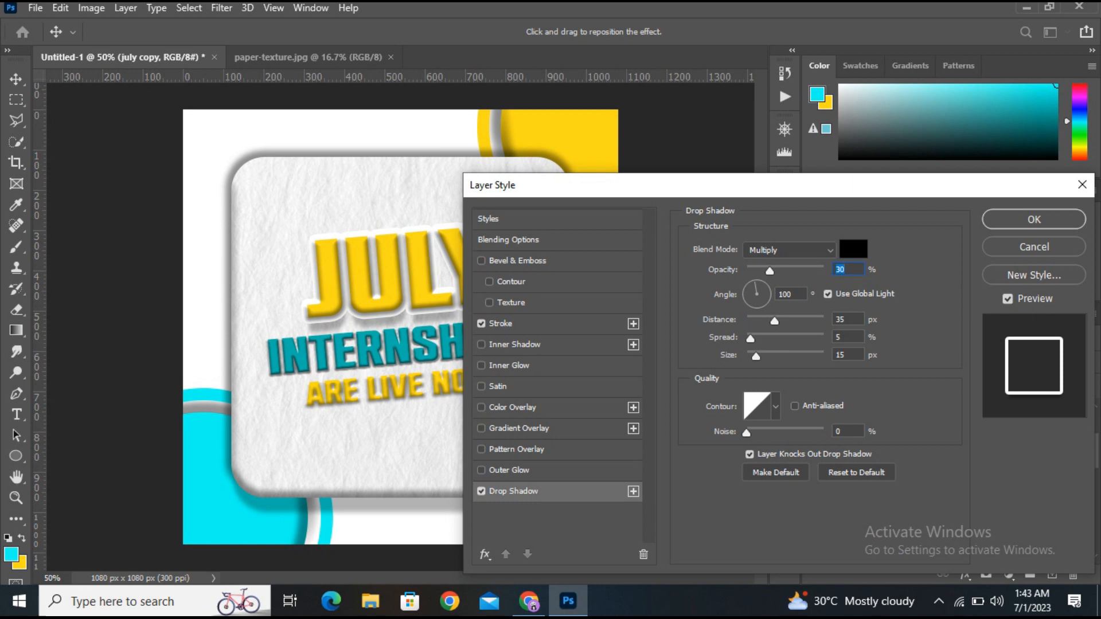
left_click_drag(711, 185, 840, 183)
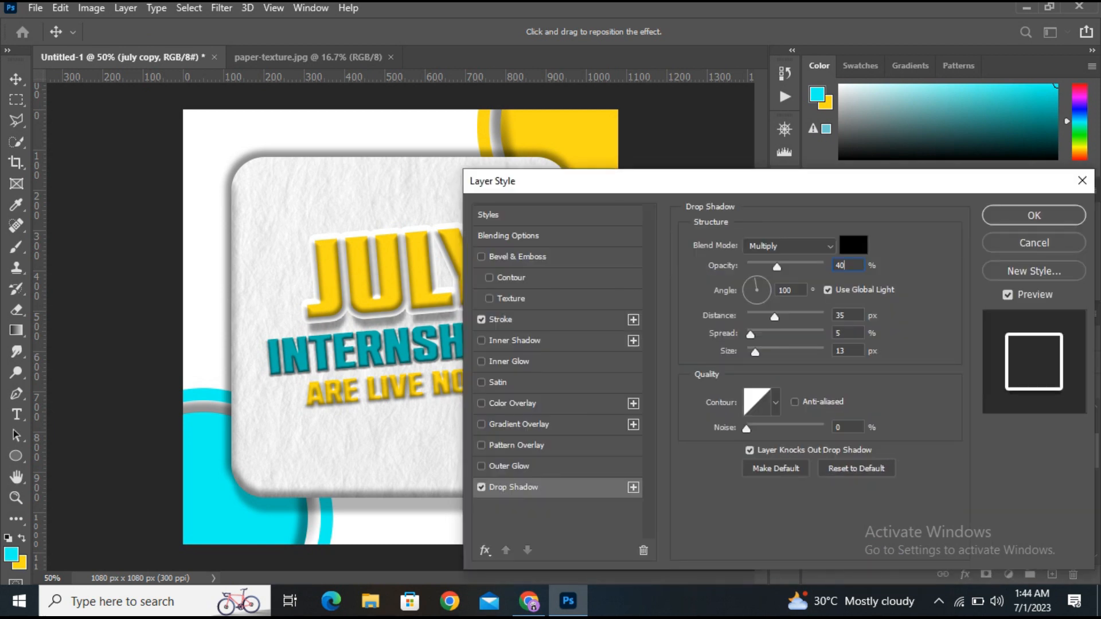
left_click(1034, 216)
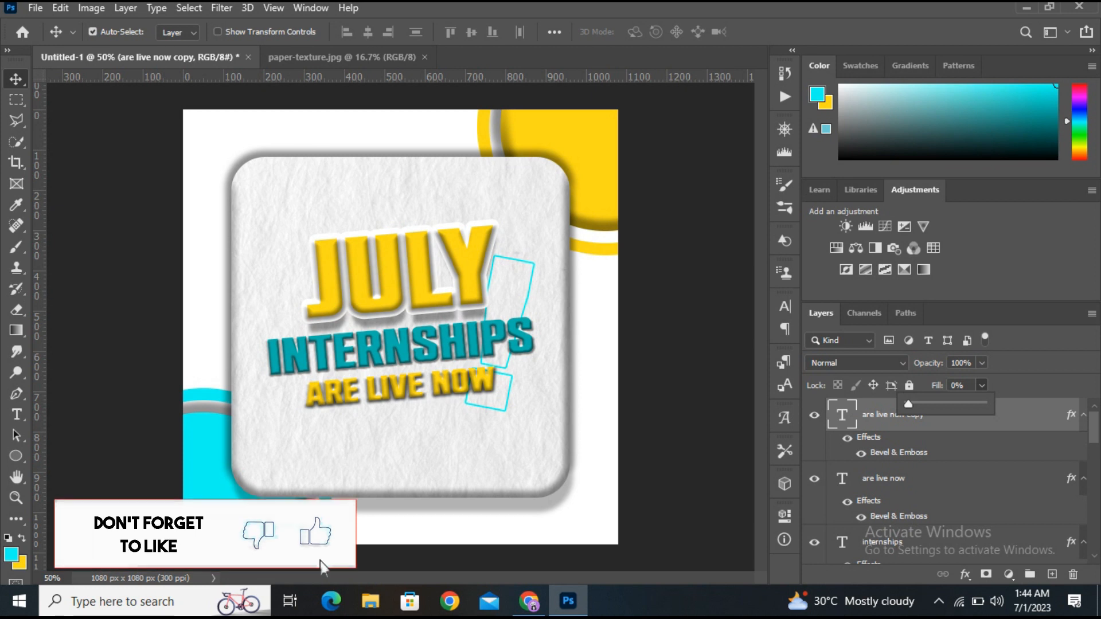
Turn off the bevel on the "are live now copy" layer and give it a 10 px white (ffffff) outside stroke
left_click(861, 453)
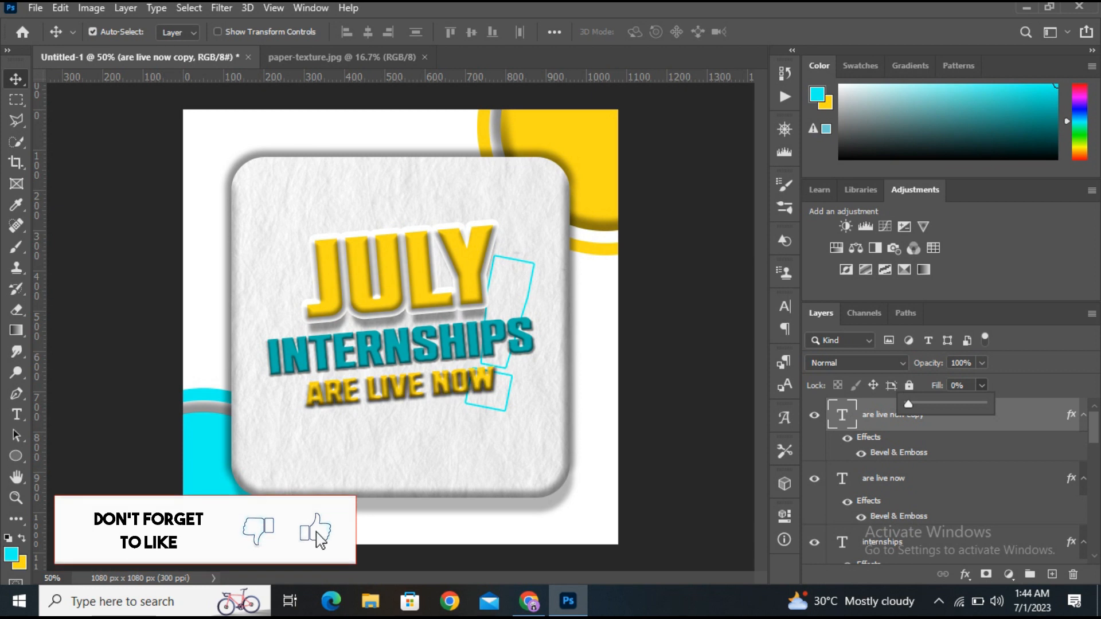
left_click(965, 574)
left_click(987, 454)
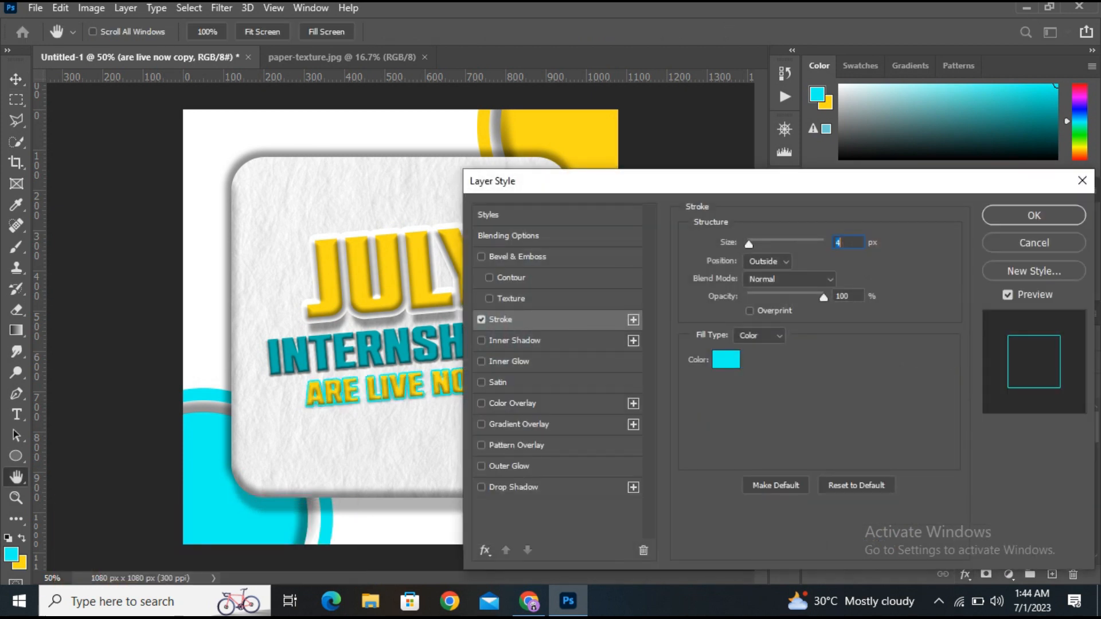
left_click(725, 359)
type("ffffff")
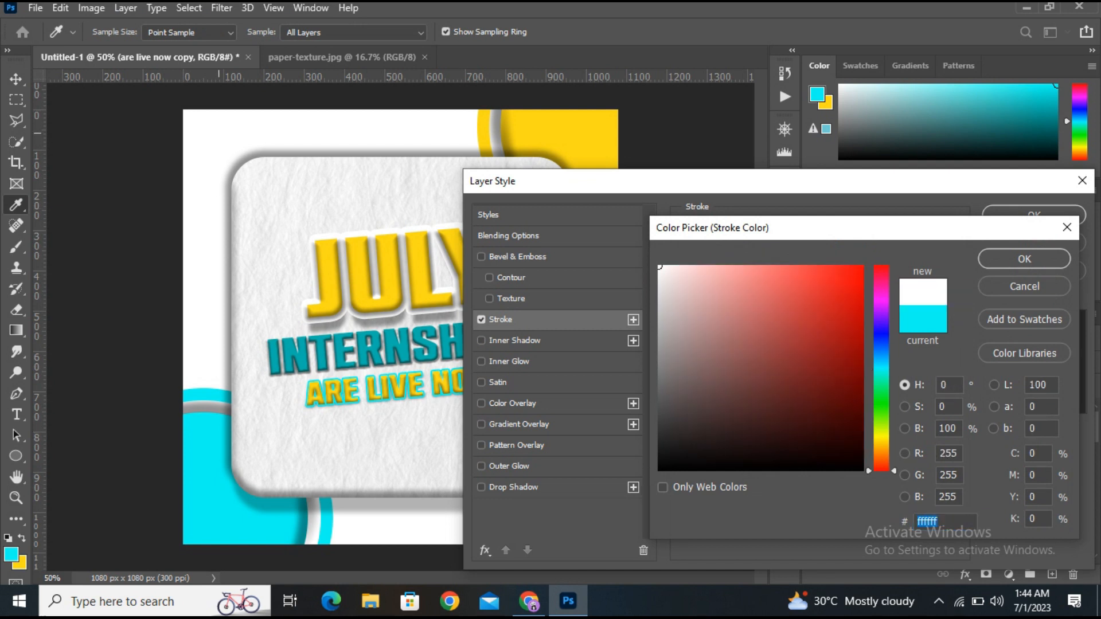
key("Return")
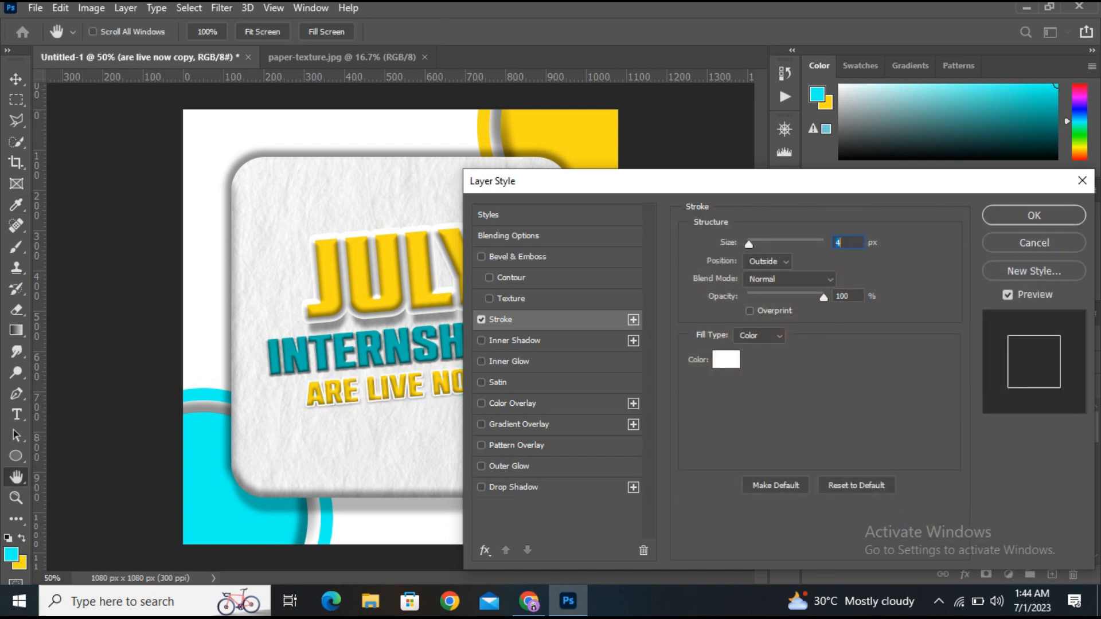
type("10")
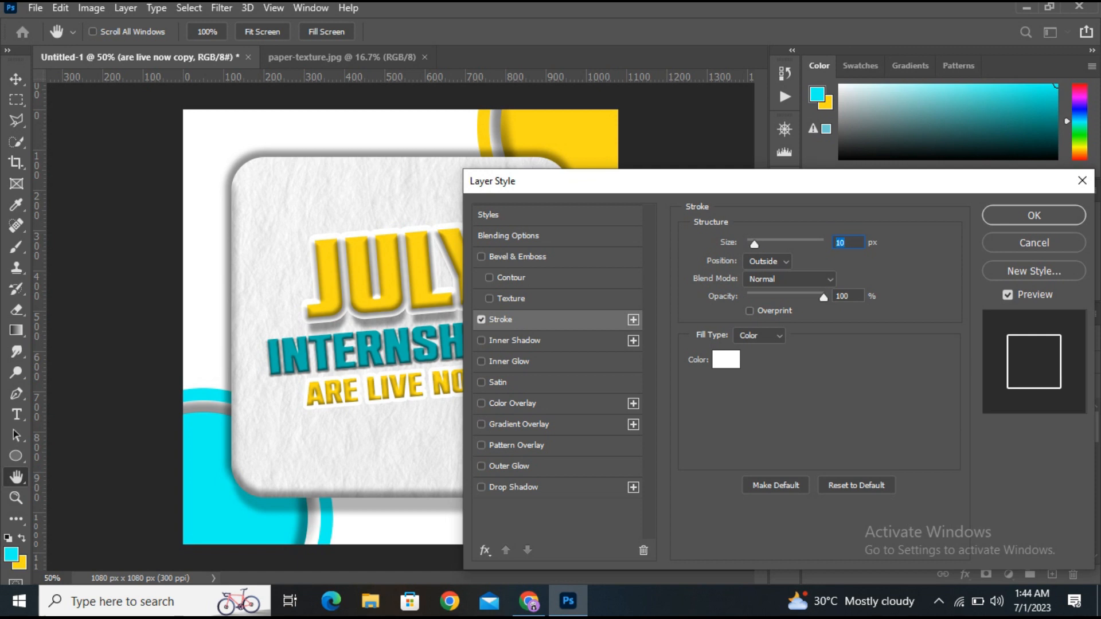
left_click(1033, 215)
Add a black Multiply drop shadow to the "are live now copy" layer: opacity 40%, distance 18 px, spread 28%, size 29 px
left_click(965, 574)
left_click(1006, 563)
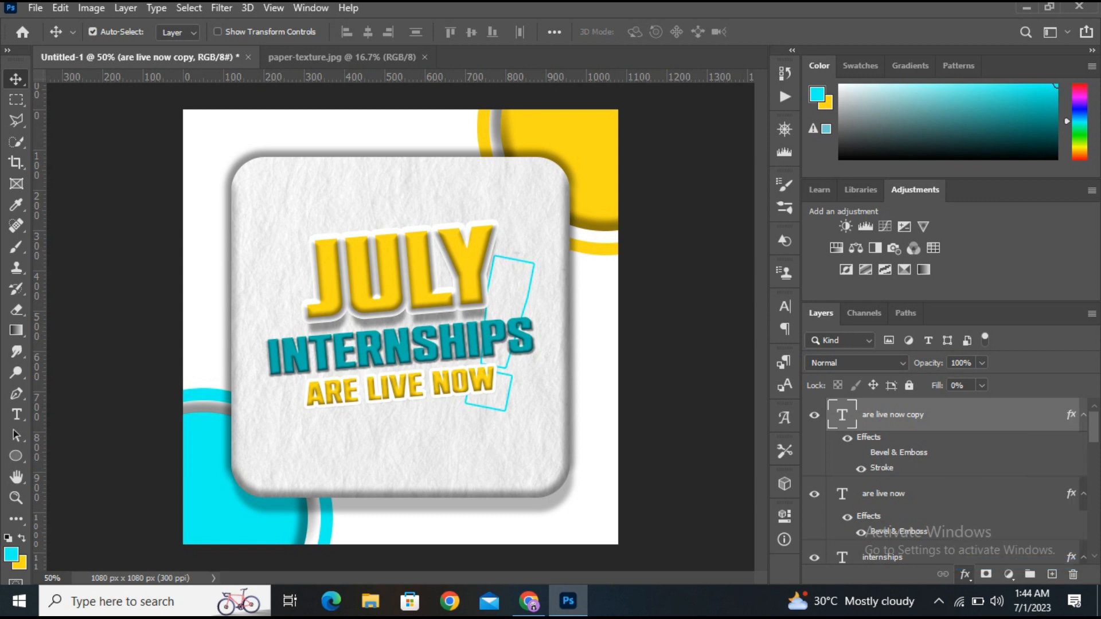
type("40")
left_click_drag(755, 353, 765, 335)
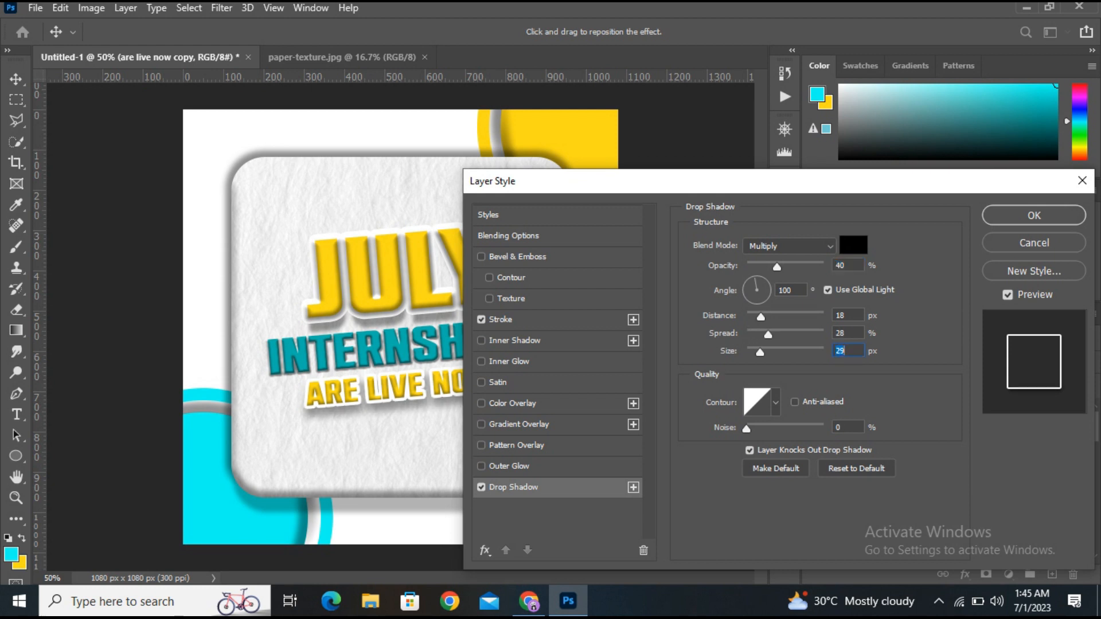
key("Return")
On a new layer, draw a closed curved path with a wavy lower edge across the paper panel's upper-left corner
key("ctrl+shift+n")
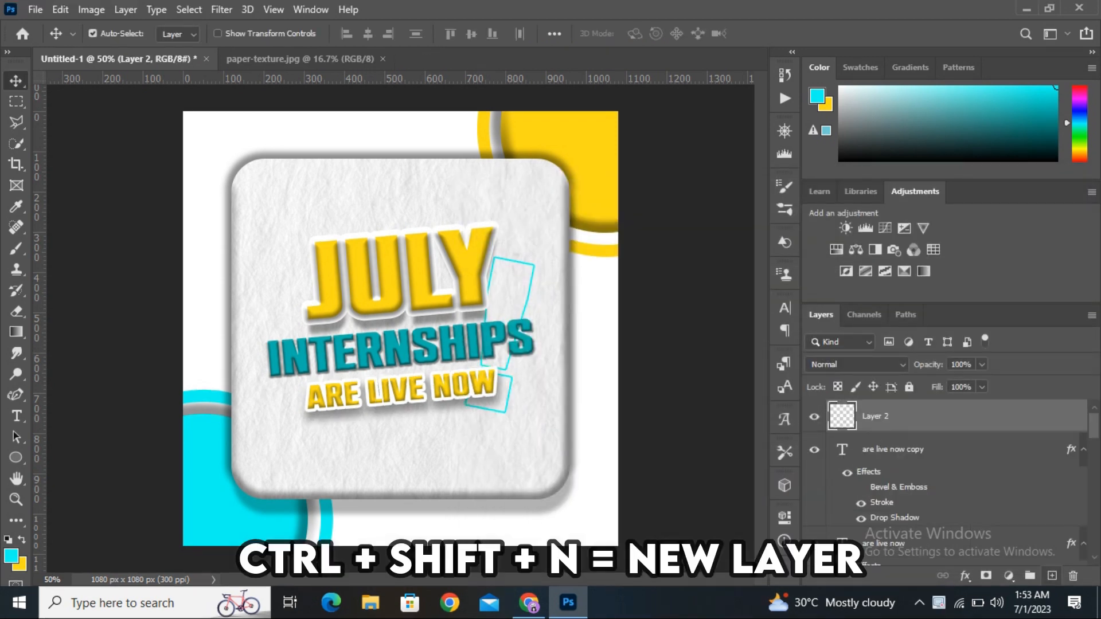
key("p")
left_click(221, 279)
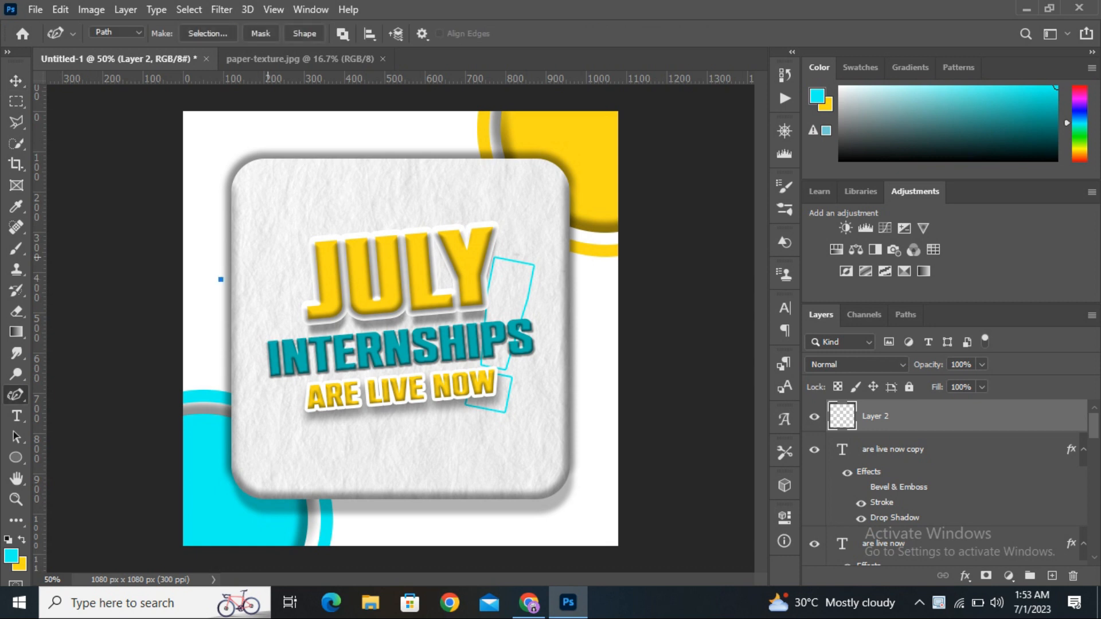
left_click_drag(273, 237, 290, 245)
left_click(347, 194)
left_click(365, 210)
left_click(410, 178)
left_click(473, 177)
left_click(493, 146)
left_click(326, 123)
left_click(211, 138)
left_click(220, 279)
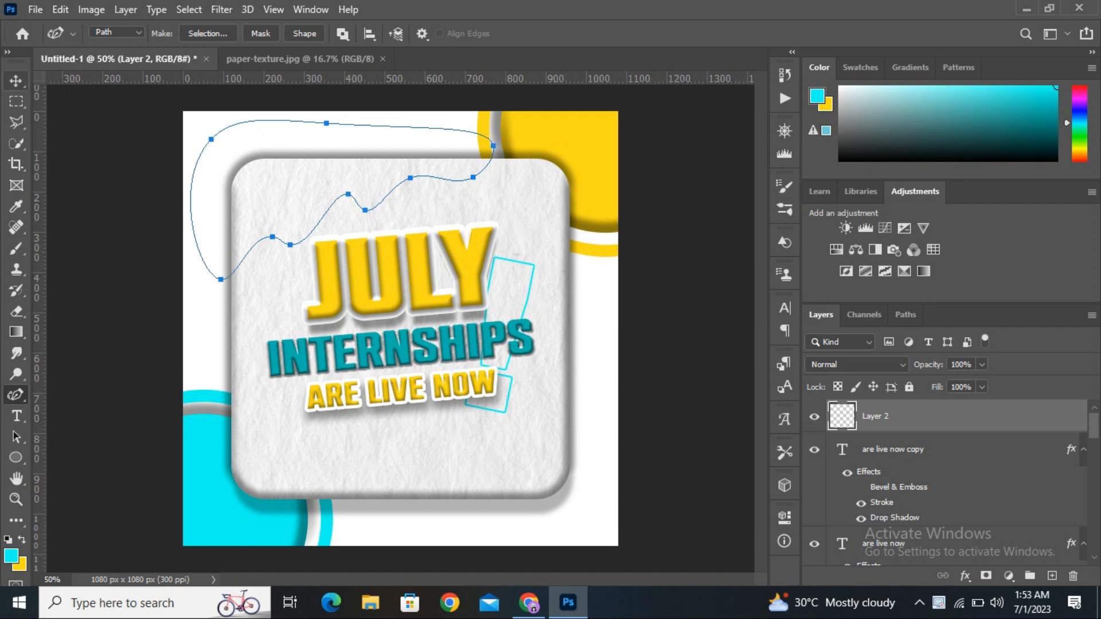
Convert the wavy path to a selection with 0 px feather, fill it with cyan and deselect
left_click(207, 33)
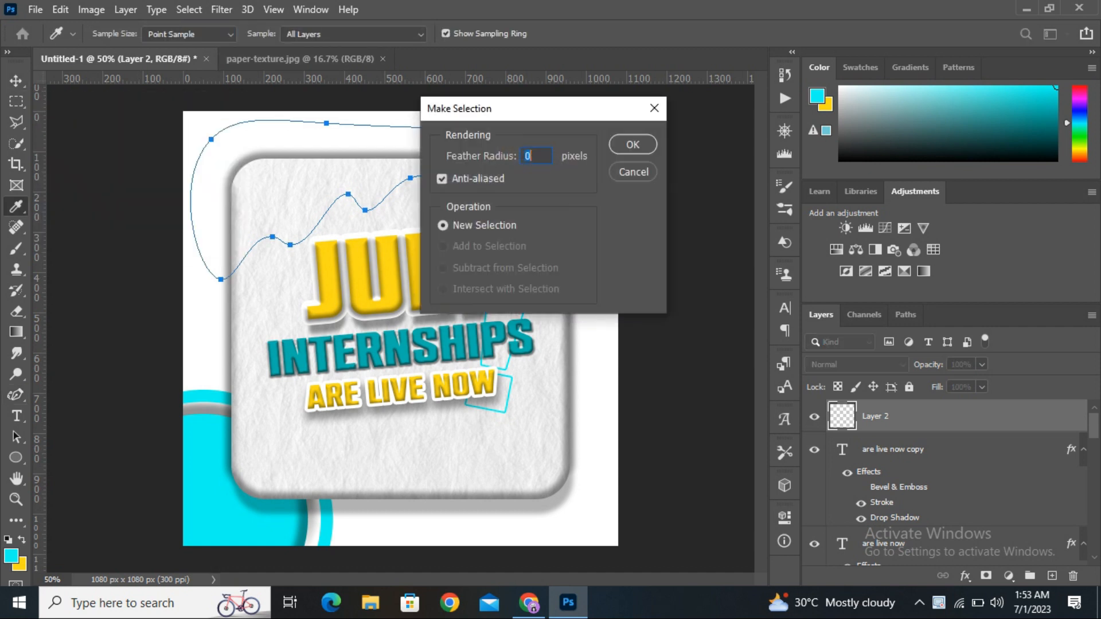
left_click(631, 143)
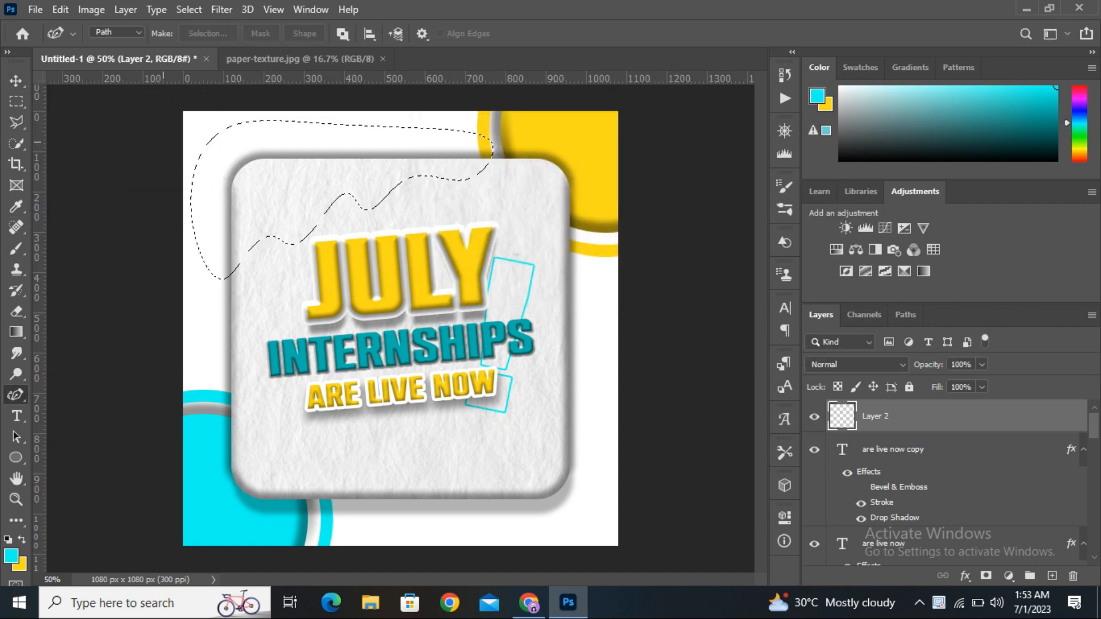
key("alt+BackSpace")
key("ctrl+d")
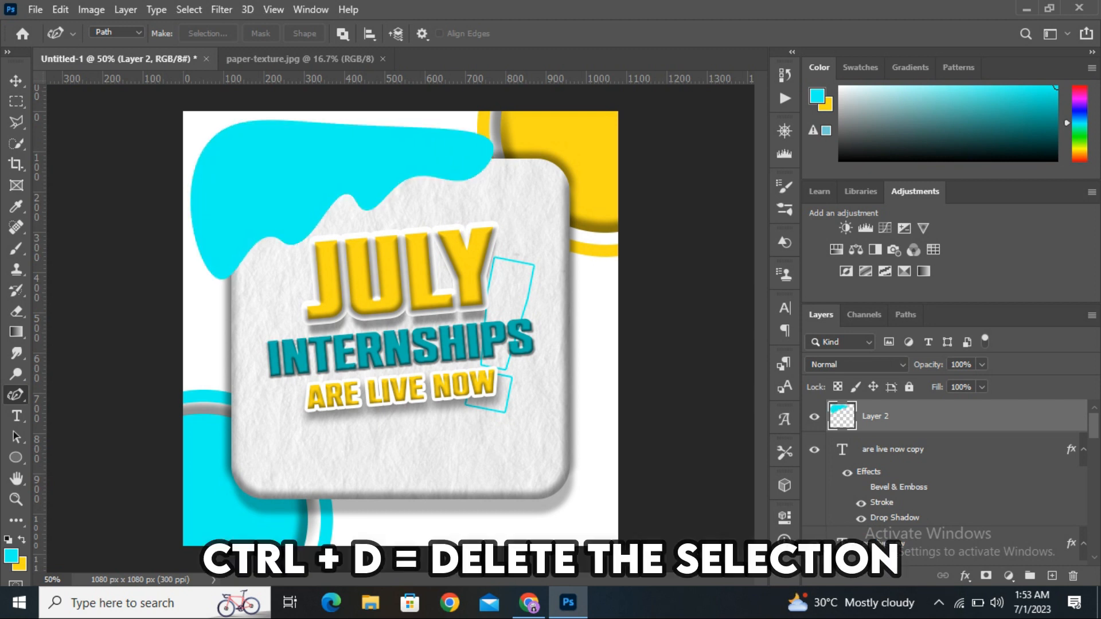
Place the cyan wavy layer inside the bg group above Layer 1 and clip it to the rounded panel
key("v")
key("ctrl+bracketleft")
key("ctrl+bracketleft")
key("ctrl+bracketleft")
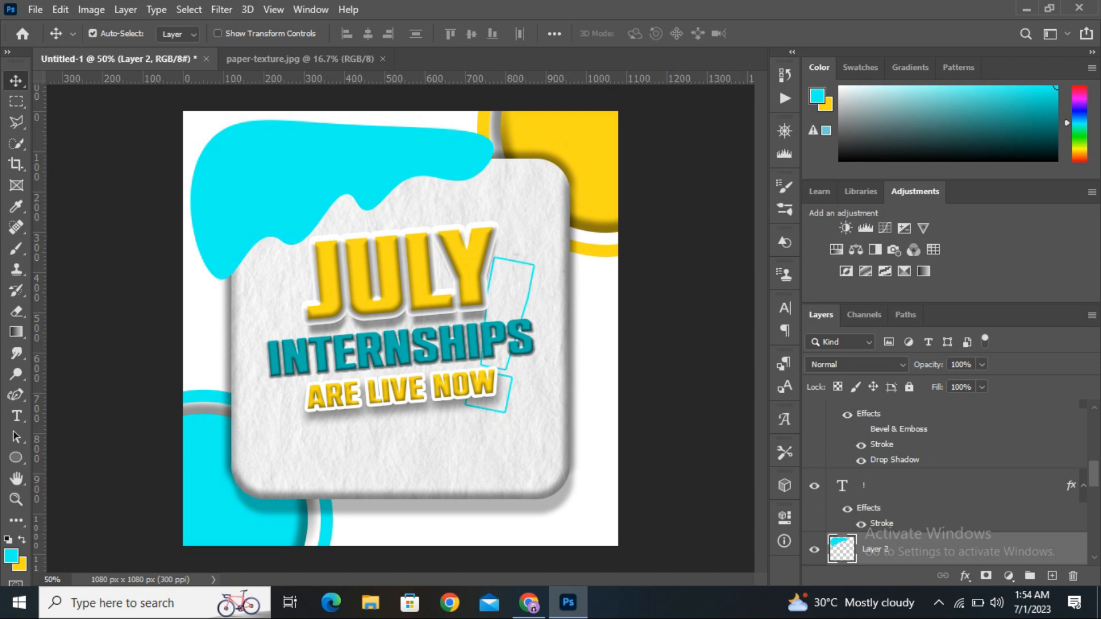
scroll(946, 483, "down", 3)
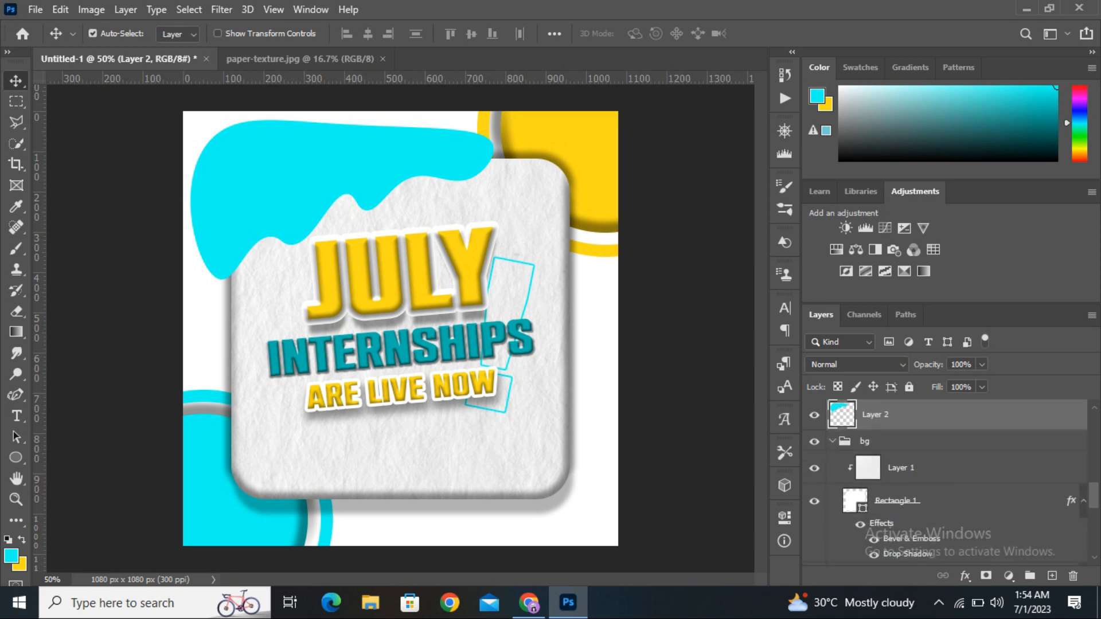
key("ctrl+bracketleft")
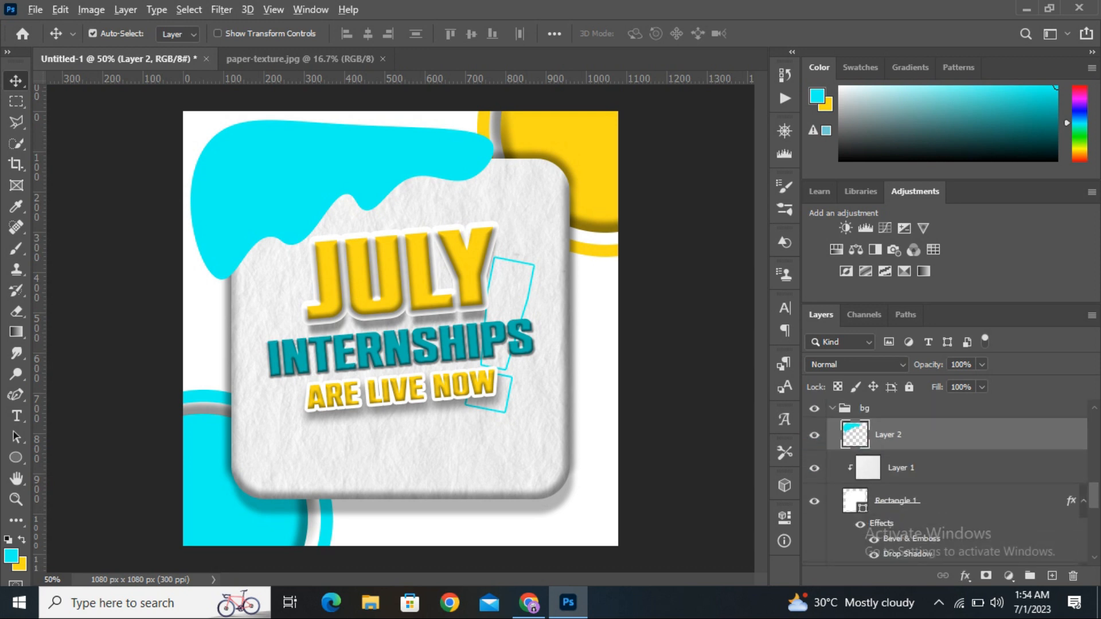
key("ctrl+alt+g")
Apply a Multiply drop shadow to the cyan wave: opacity 38%, distance 3 px, spread 27%, size 29 px
left_click(964, 575)
left_click(1009, 564)
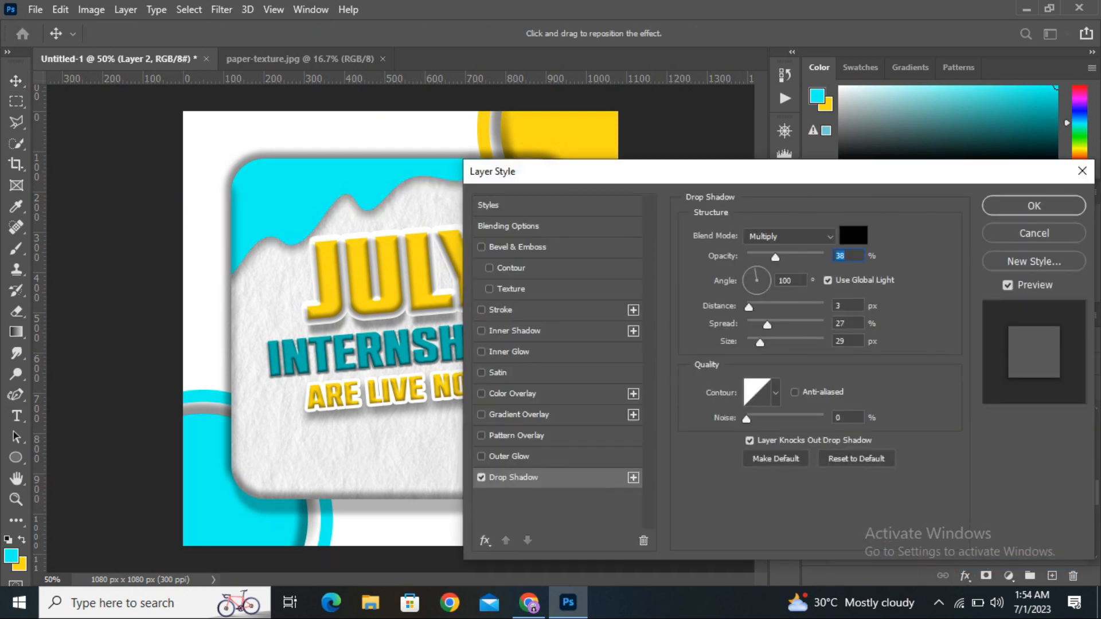
key("Return")
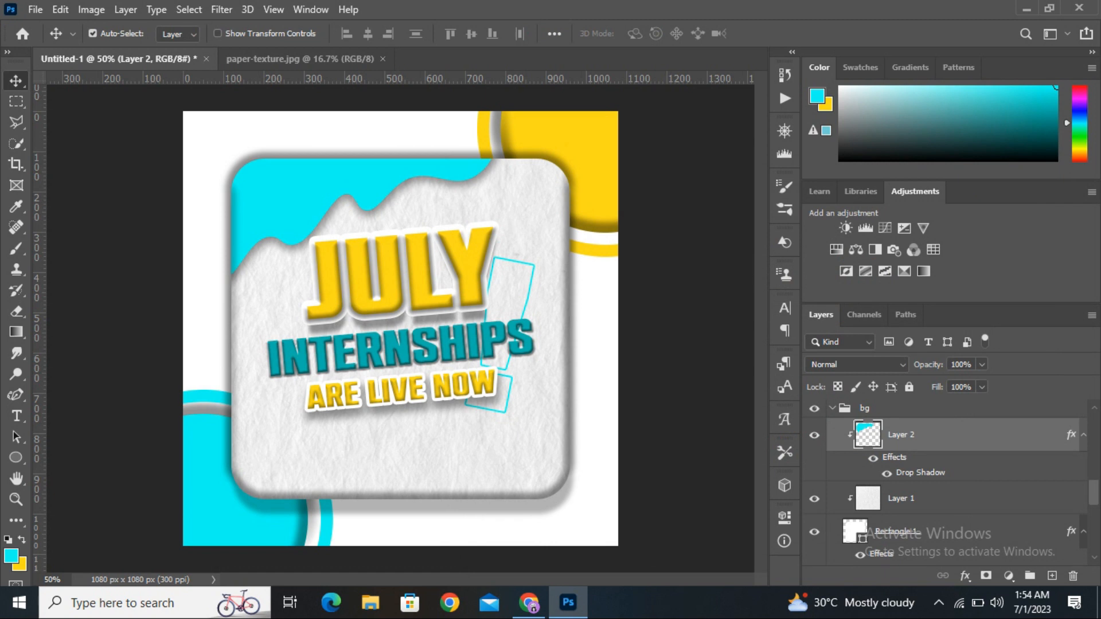
Add a blue-to-transparent linear gradient overlay to the cyan wave with opacity 57%, angle -65° and scale 63%
left_click(965, 575)
left_click(1012, 528)
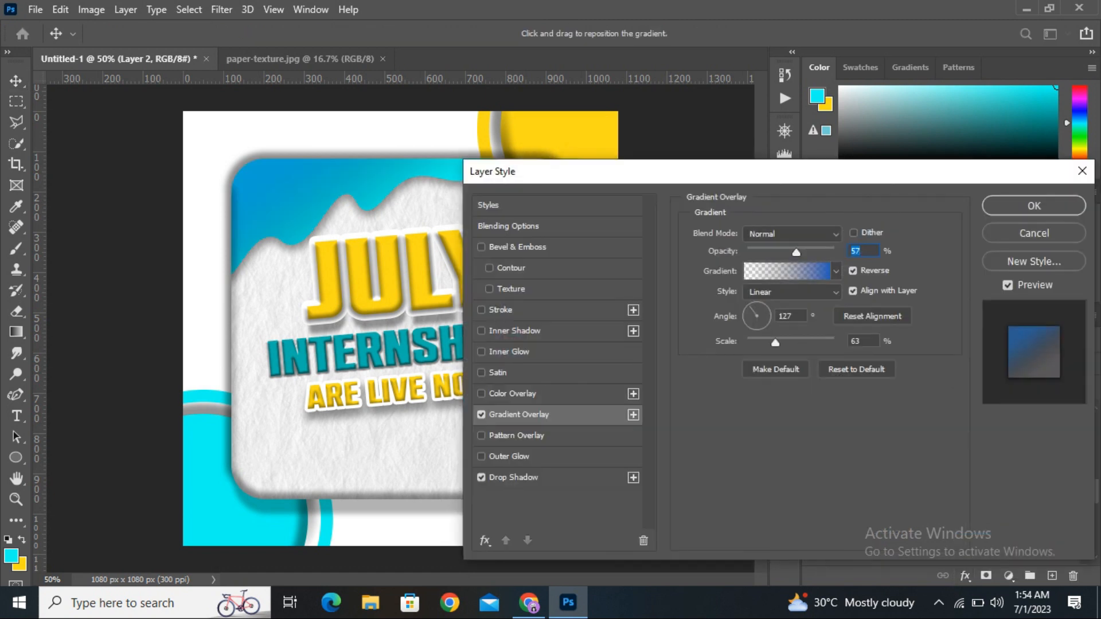
left_click(765, 322)
left_click_drag(763, 326, 761, 328)
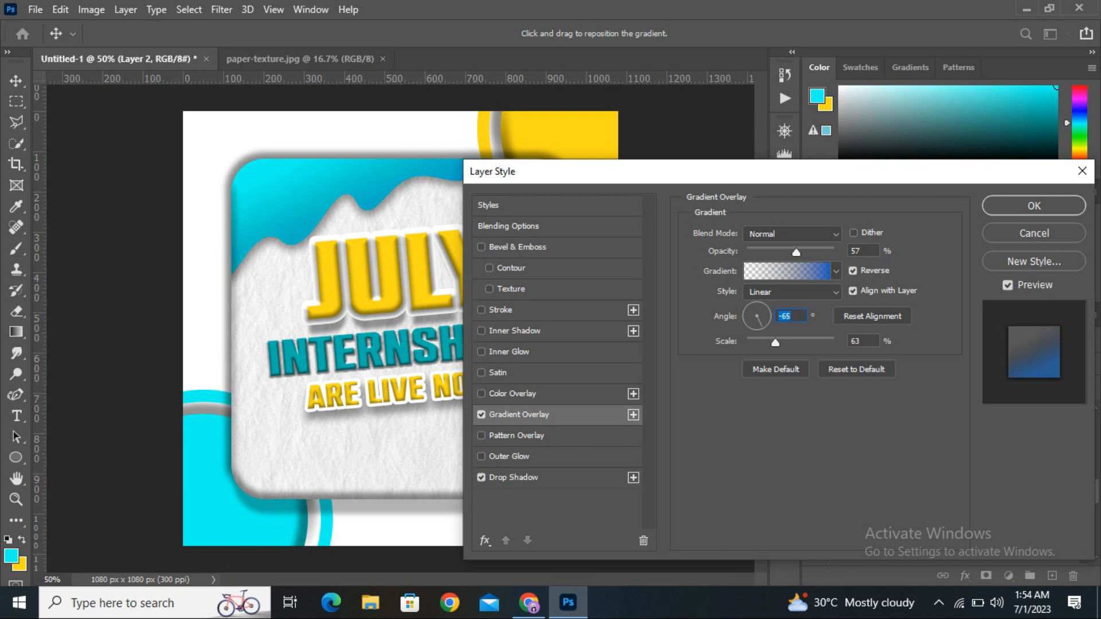
key("Return")
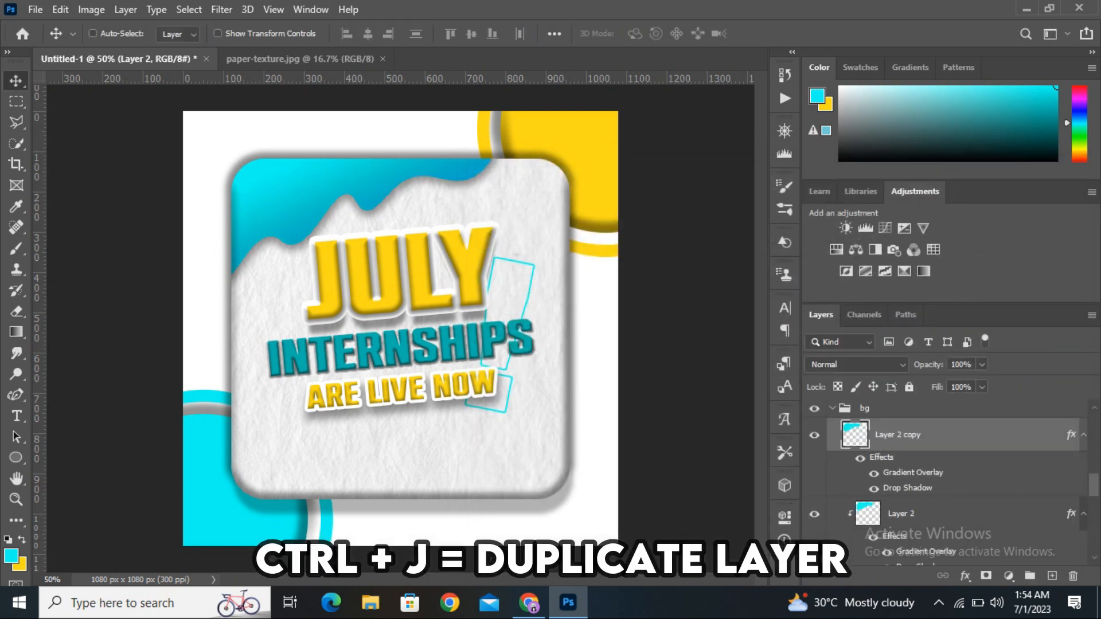
Duplicate the cyan wave, flip it vertically and horizontally into the panel's lower-right corner, and clip the copy to the panel
key("ctrl+j")
key("ctrl+t")
right_click(368, 184)
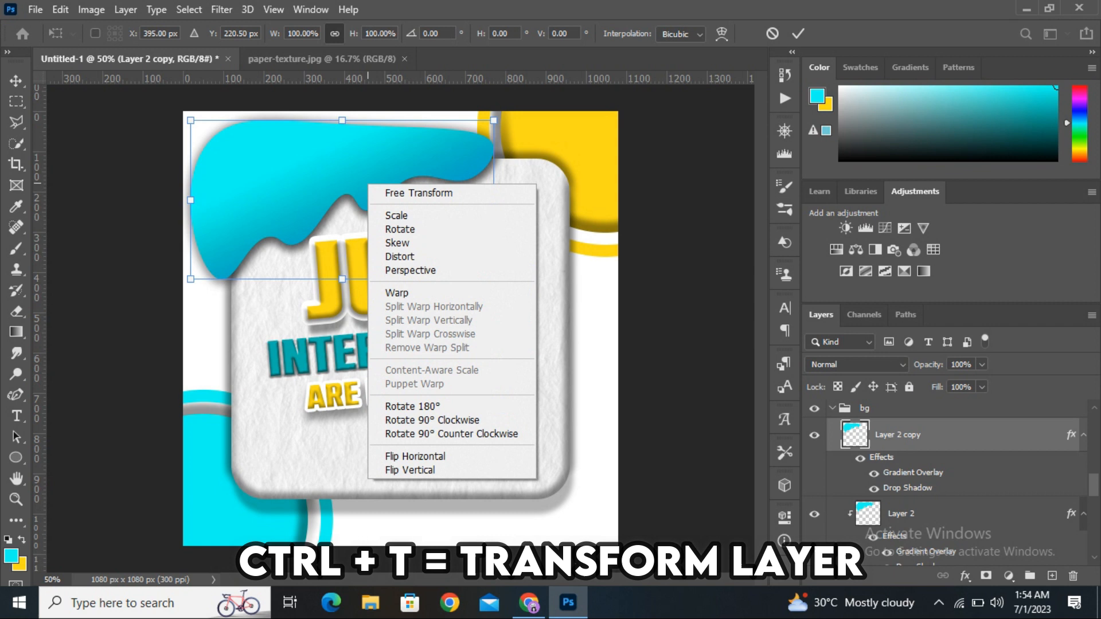
left_click(409, 470)
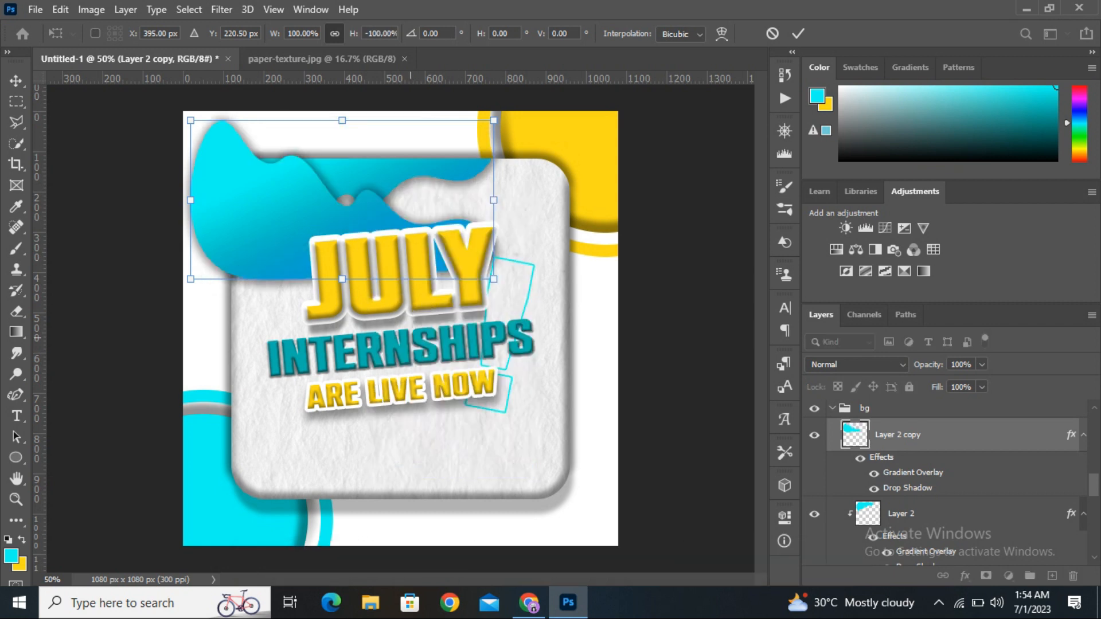
right_click(342, 243)
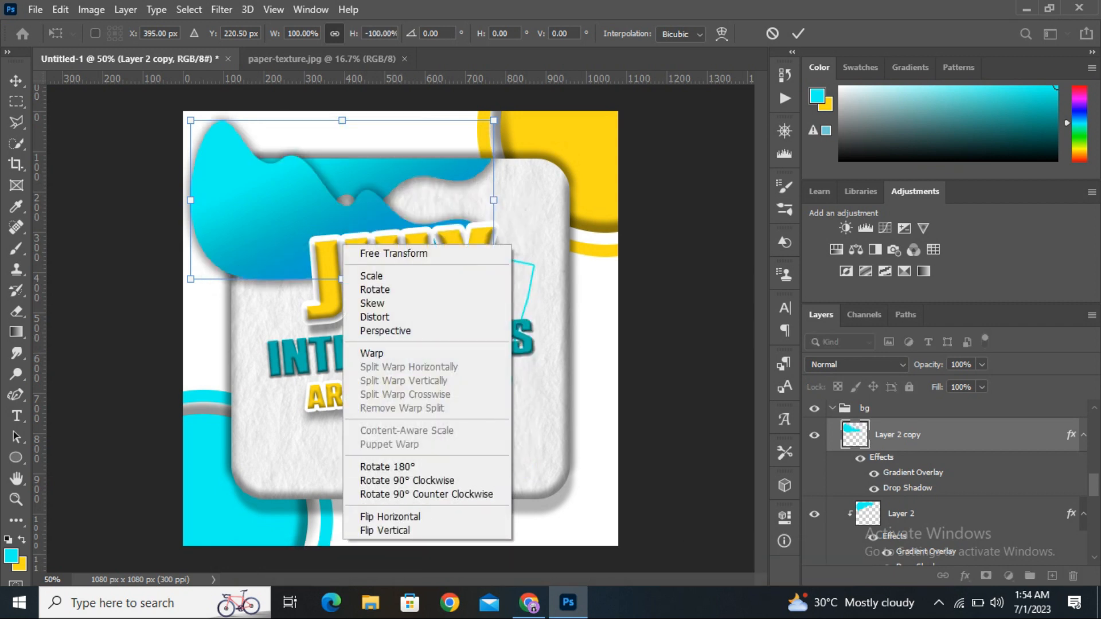
left_click(401, 516)
left_click_drag(464, 238, 536, 442)
left_click_drag(530, 485, 541, 478)
key("Return")
key("ctrl+alt+g")
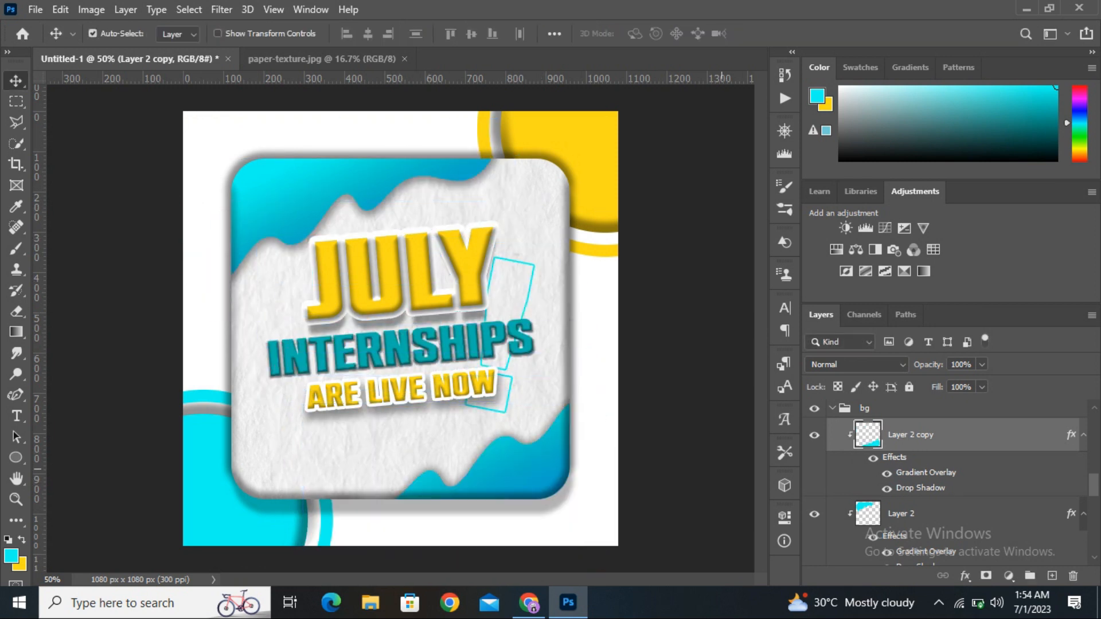
Set the lower-right wave's gradient overlay to angle 105° and scale 61%
left_click(965, 575)
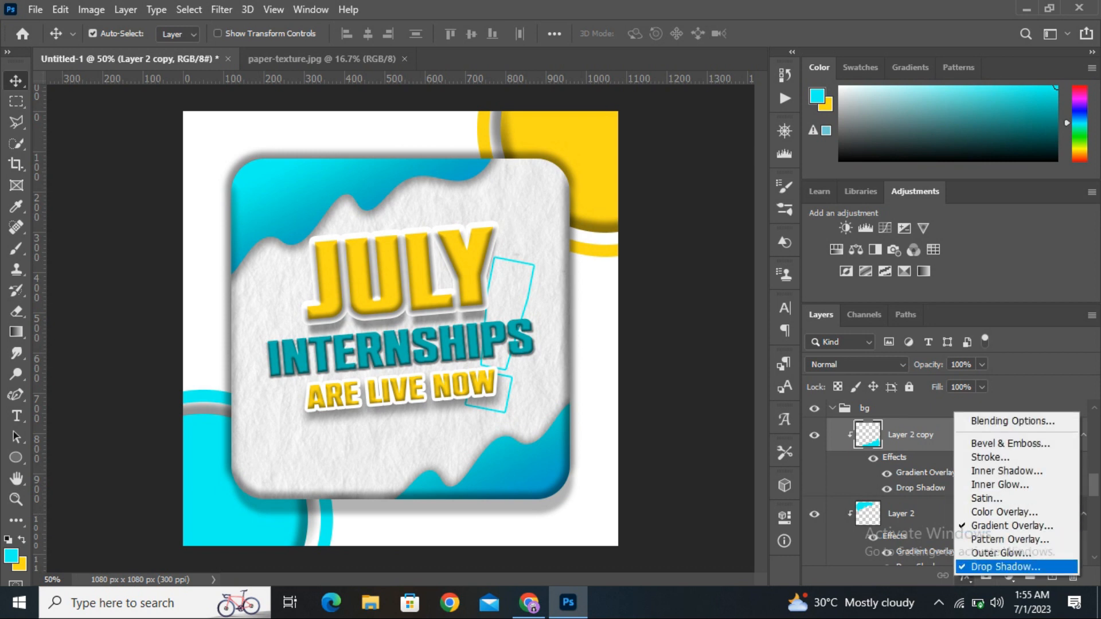
left_click(1007, 525)
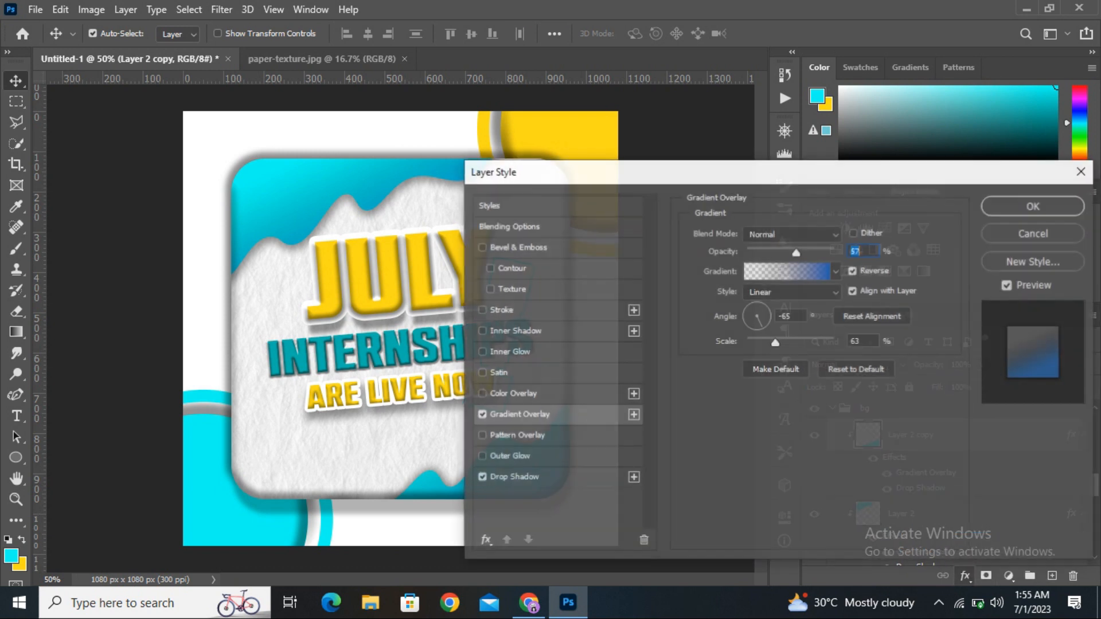
left_click_drag(688, 172, 895, 161)
left_click(954, 308)
left_click(956, 309)
left_click(957, 300)
left_click(959, 299)
left_click_drag(958, 296, 962, 294)
left_click_drag(917, 161, 809, 140)
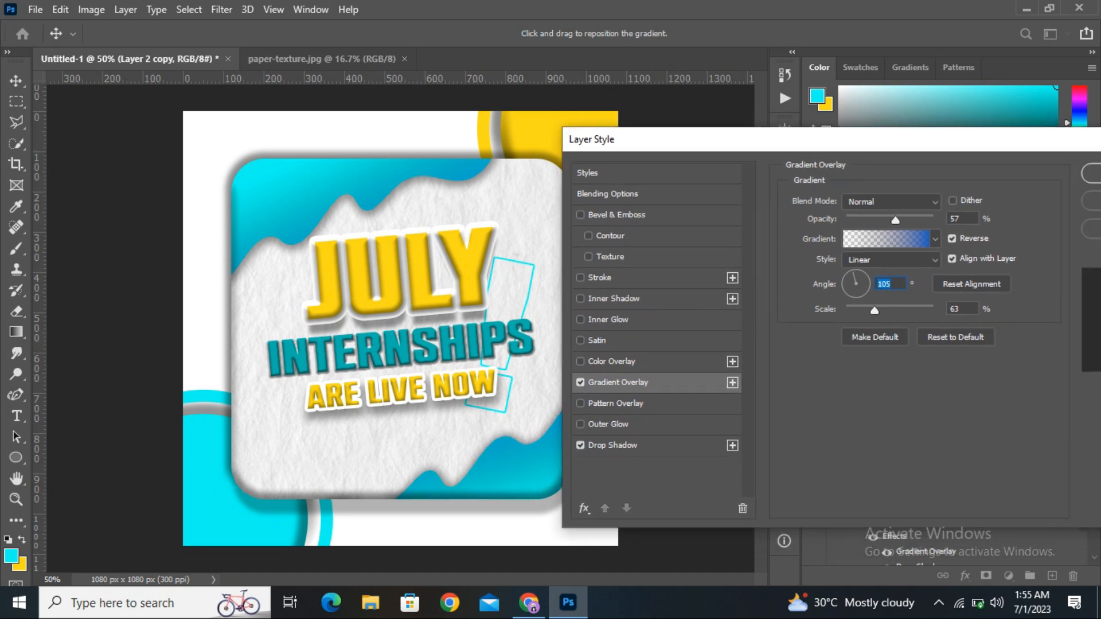
left_click_drag(874, 310, 872, 310)
key("Return")
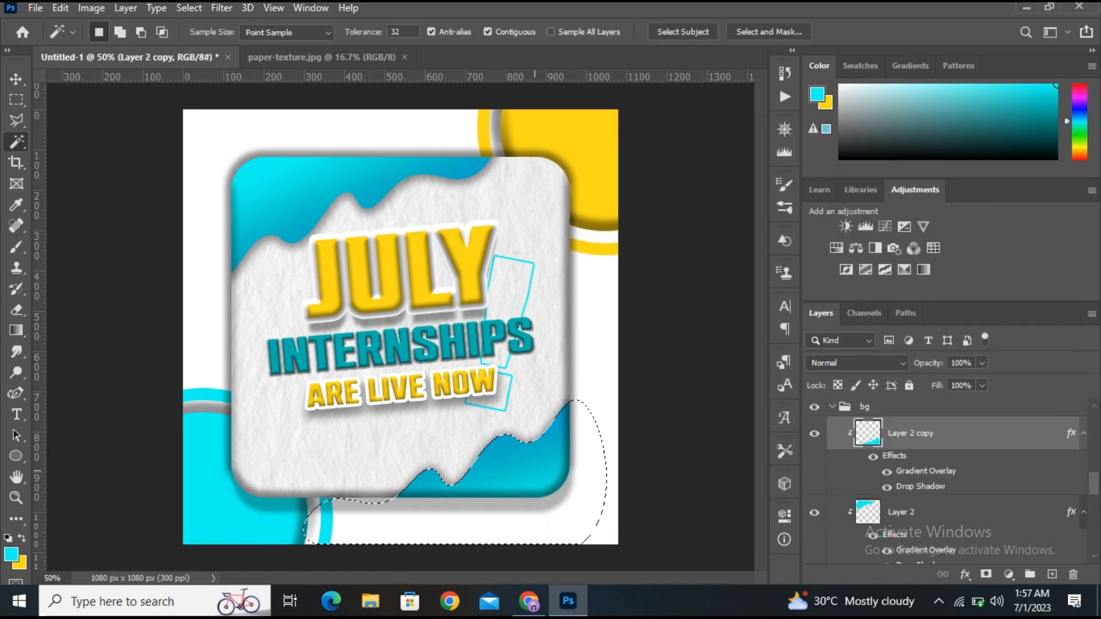
Swap the foreground and background colors, fill the selected lower-right wave with yellow and deselect
key("x")
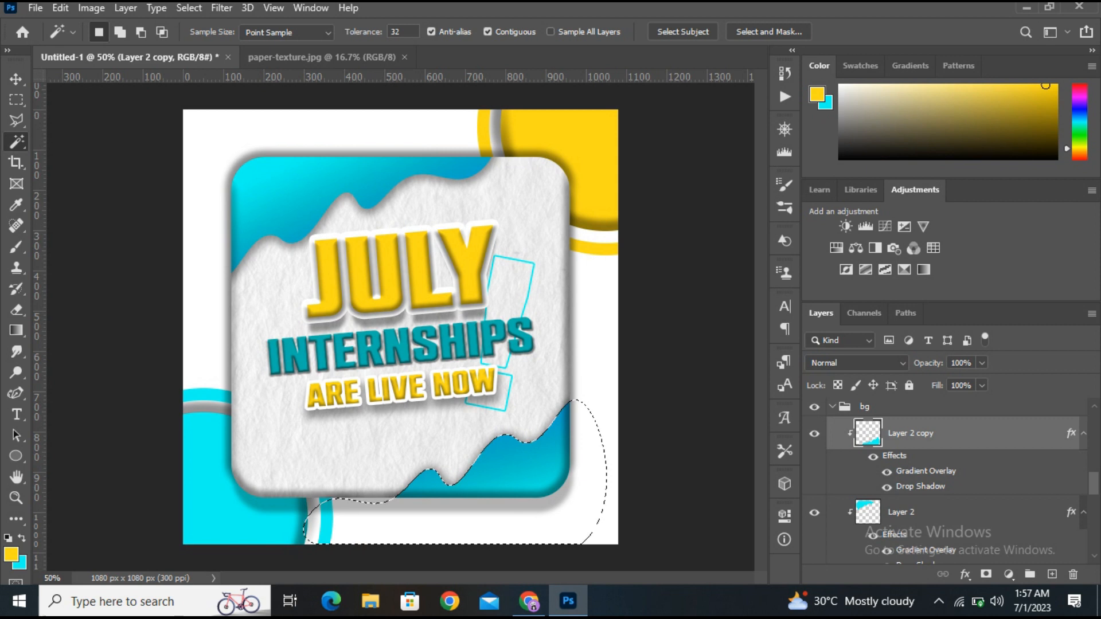
key("alt+BackSpace")
key("ctrl+d")
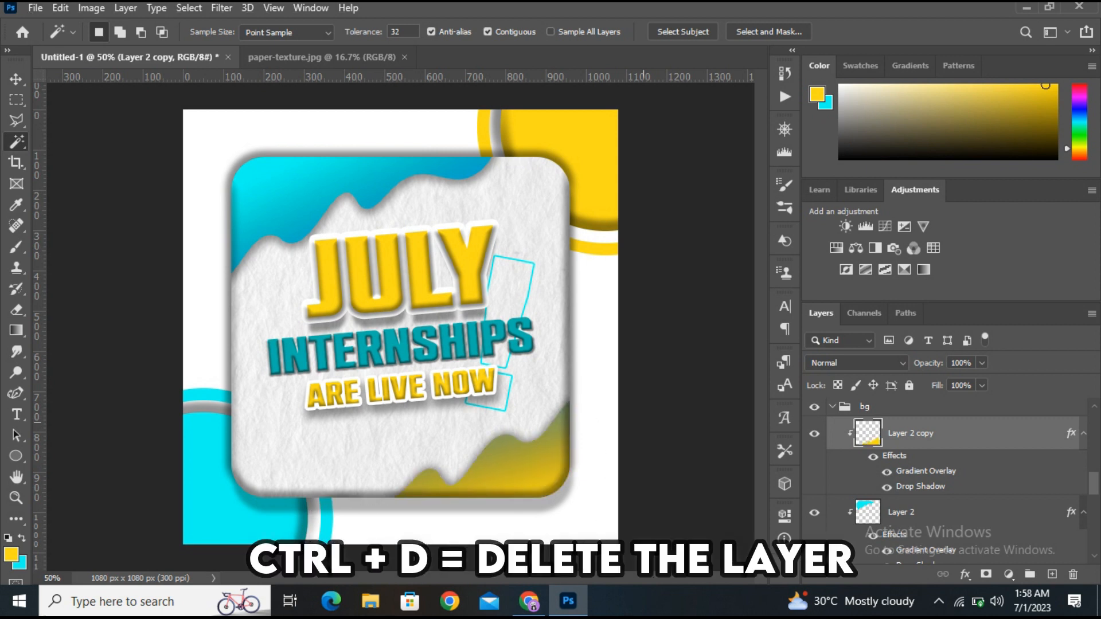
Recolor the blue stop of the lower-right wave's gradient overlay to orange
double_click(925, 471)
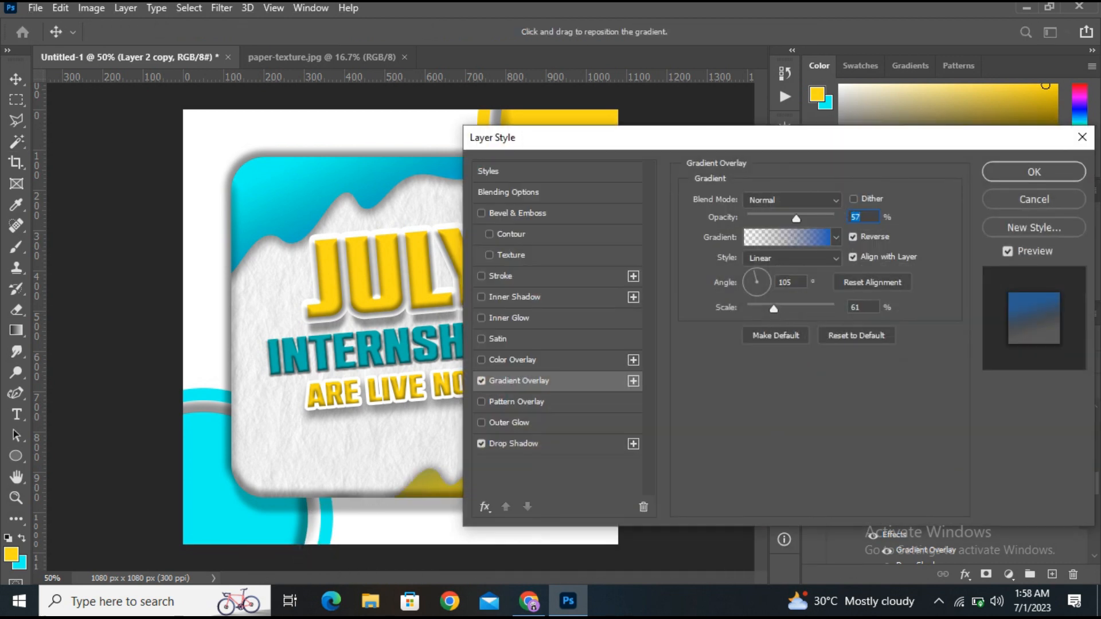
left_click_drag(762, 138, 842, 134)
left_click(865, 233)
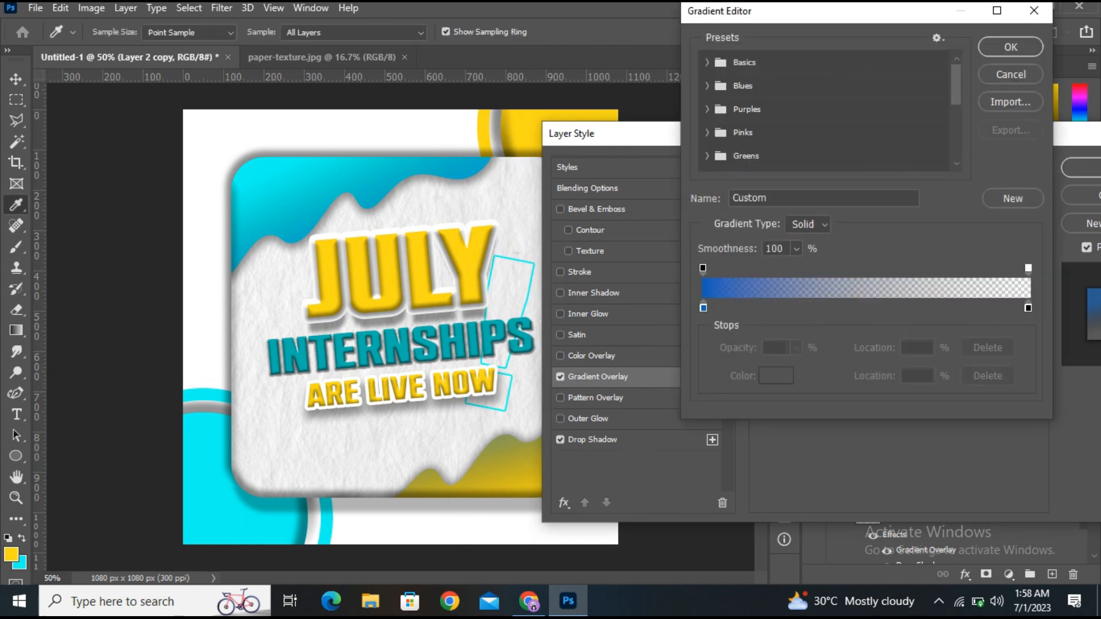
double_click(702, 308)
left_click_drag(881, 449, 881, 452)
left_click_drag(855, 315, 863, 265)
key("Return")
Make the other stop of the wave's gradient orange too, and set the overlay's angle to 113° and scale to 20%
double_click(1028, 308)
left_click(881, 447)
left_click_drag(881, 447, 881, 451)
key("Return")
key("Return")
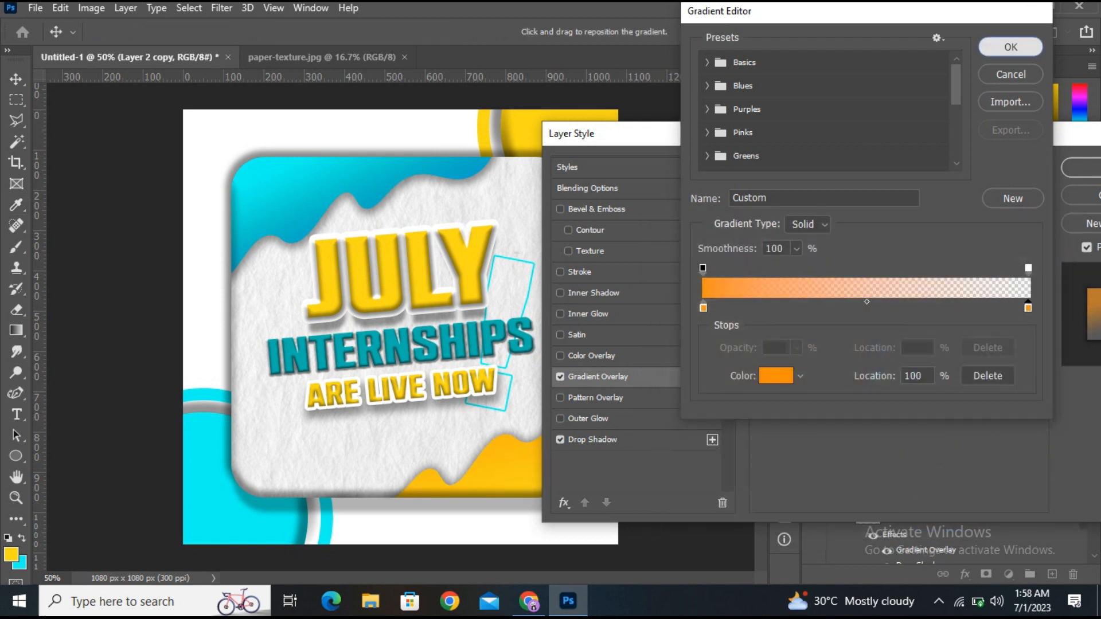
left_click_drag(928, 238, 927, 239)
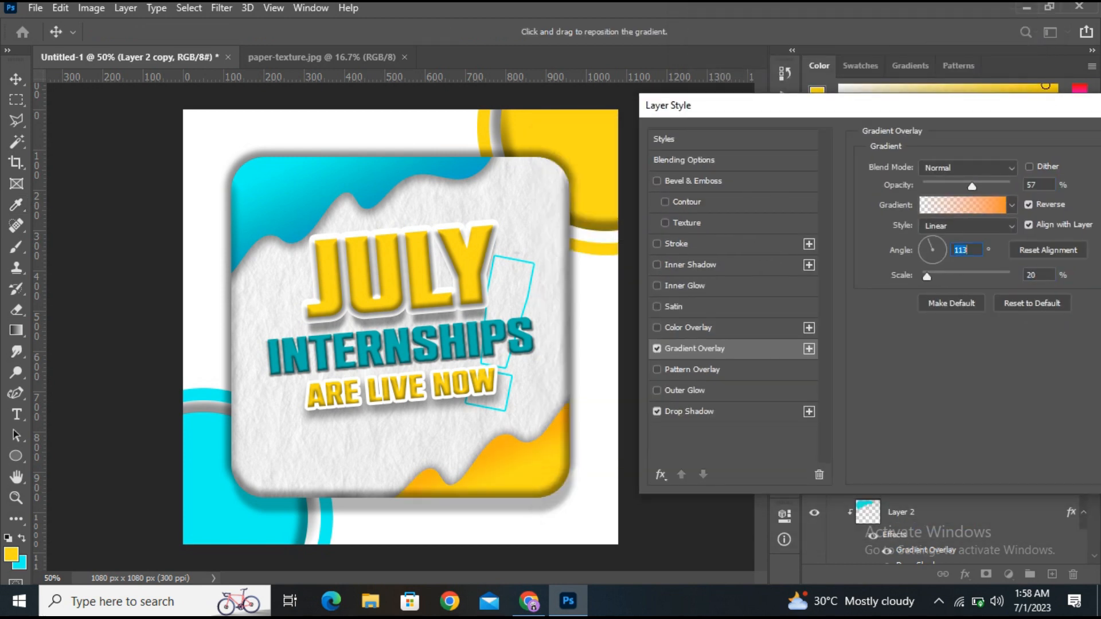
left_click_drag(803, 105, 696, 107)
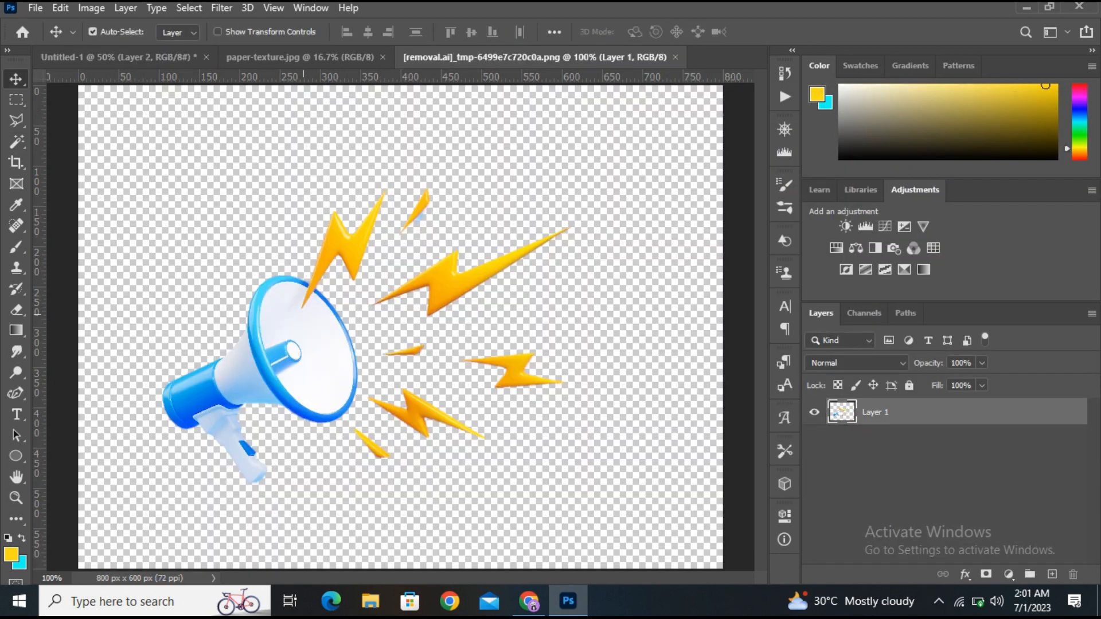
Bring the megaphone image into the post above all layers, scale it to about 77% and place it above JULY
left_click_drag(305, 248, 423, 195)
key("ctrl+shift+]")
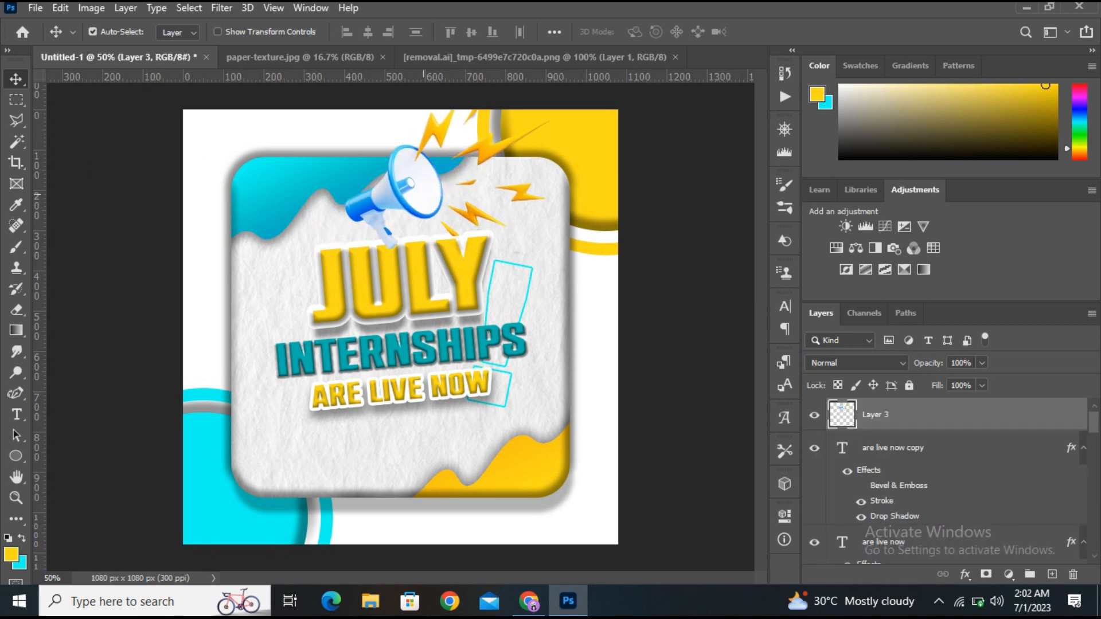
key("ctrl+t")
left_click_drag(550, 249, 525, 231)
left_click_drag(414, 148, 411, 147)
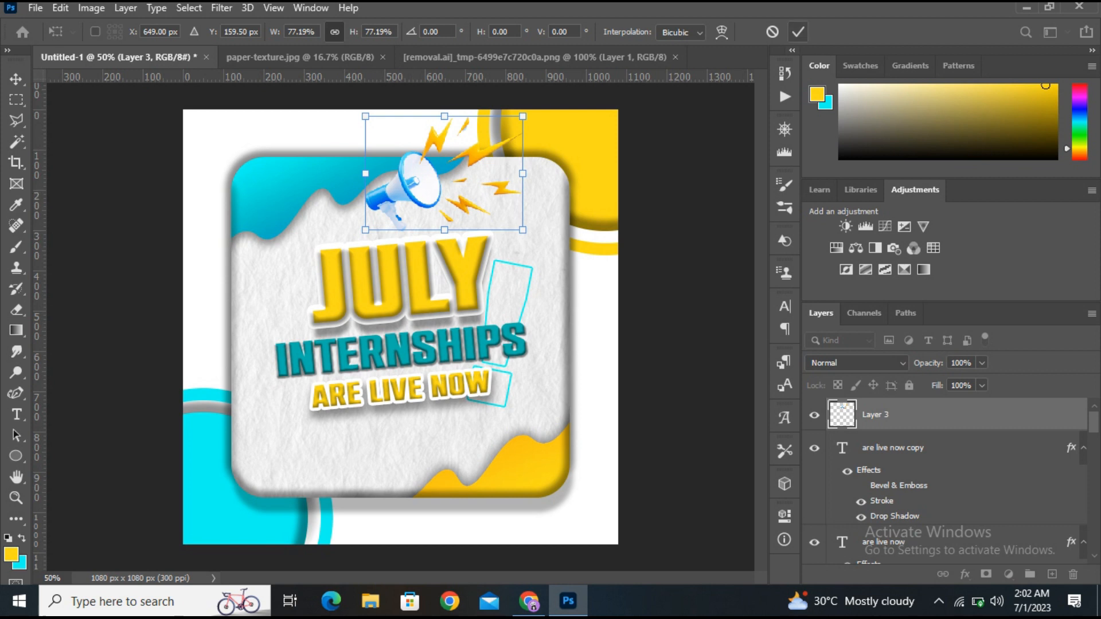
left_click(797, 32)
Move the whole headline text block down 24 px and scale it down slightly
key("ctrl+t")
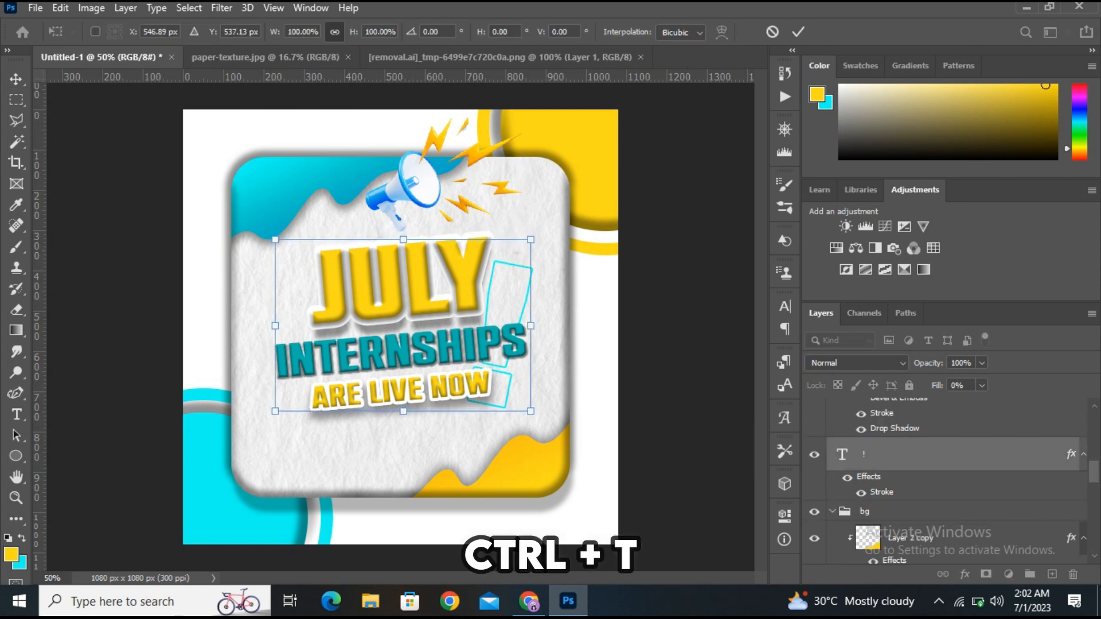
key("shift+Down")
key("shift+Down")
key("Down")
key("Down")
key("Down")
key("Down")
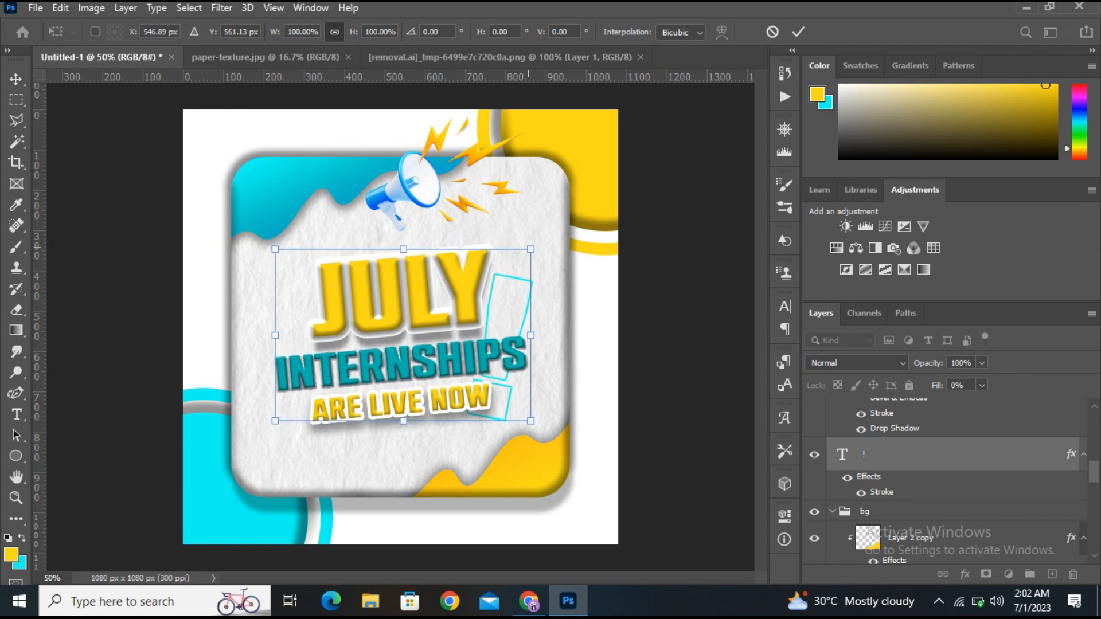
left_click_drag(531, 249, 526, 252)
left_click(797, 31)
Shift the megaphone down and left, and give it a drop shadow with opacity 35%, distance 0 px, spread 35% and size 25 px
mouse_move(420, 152)
left_mouse_down()
mouse_move(423, 165)
mouse_move(409, 169)
left_mouse_up()
left_click(965, 573)
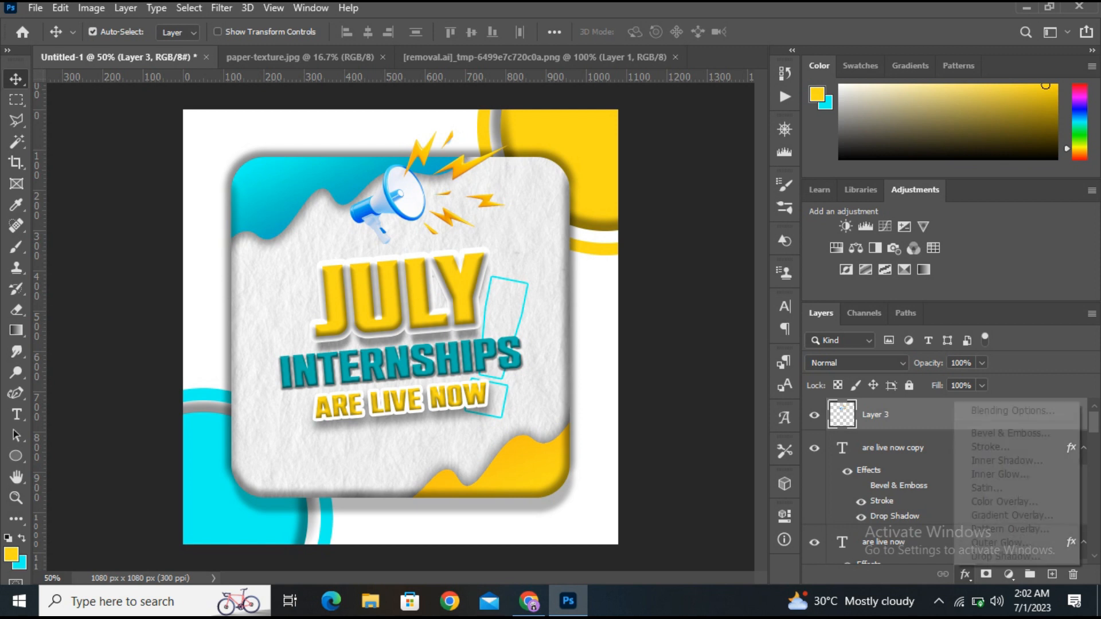
left_click(1004, 556)
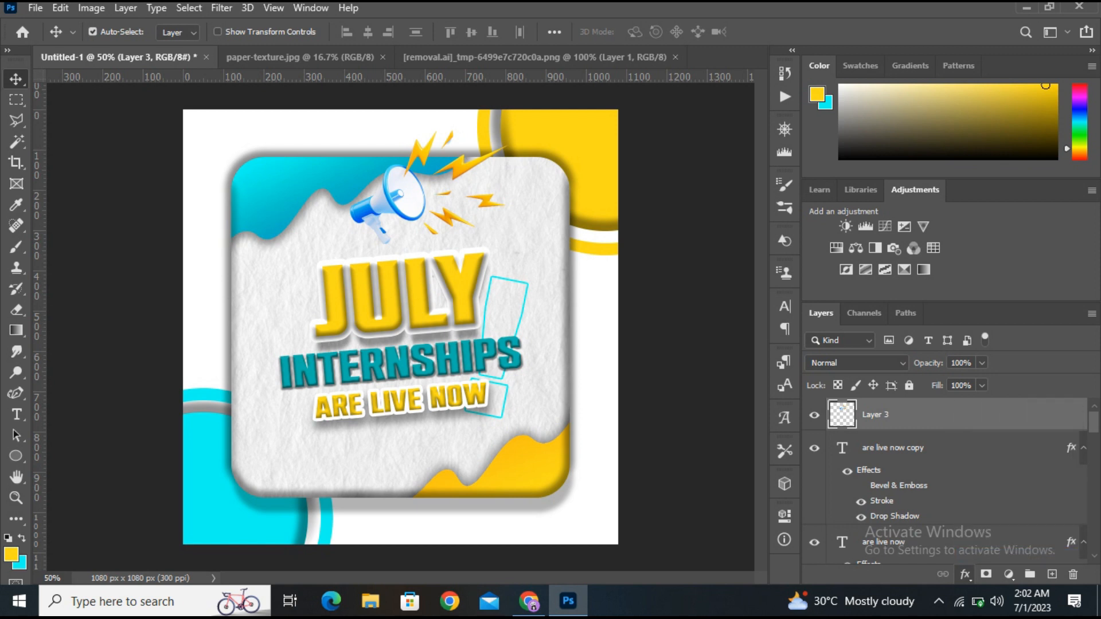
left_click_drag(716, 98, 784, 107)
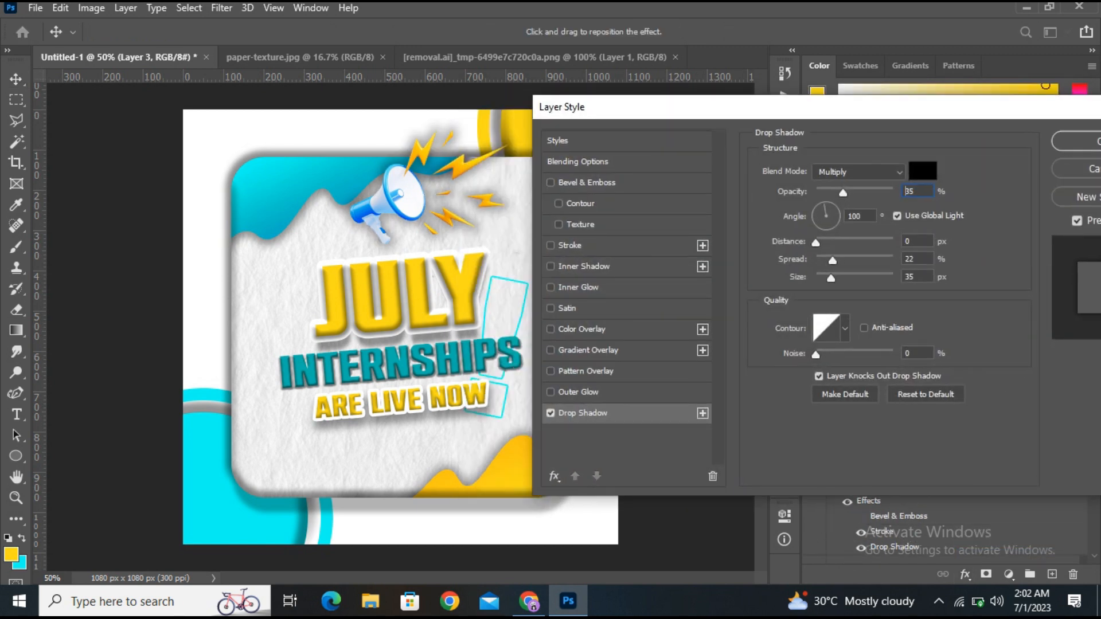
left_click_drag(833, 261, 857, 260)
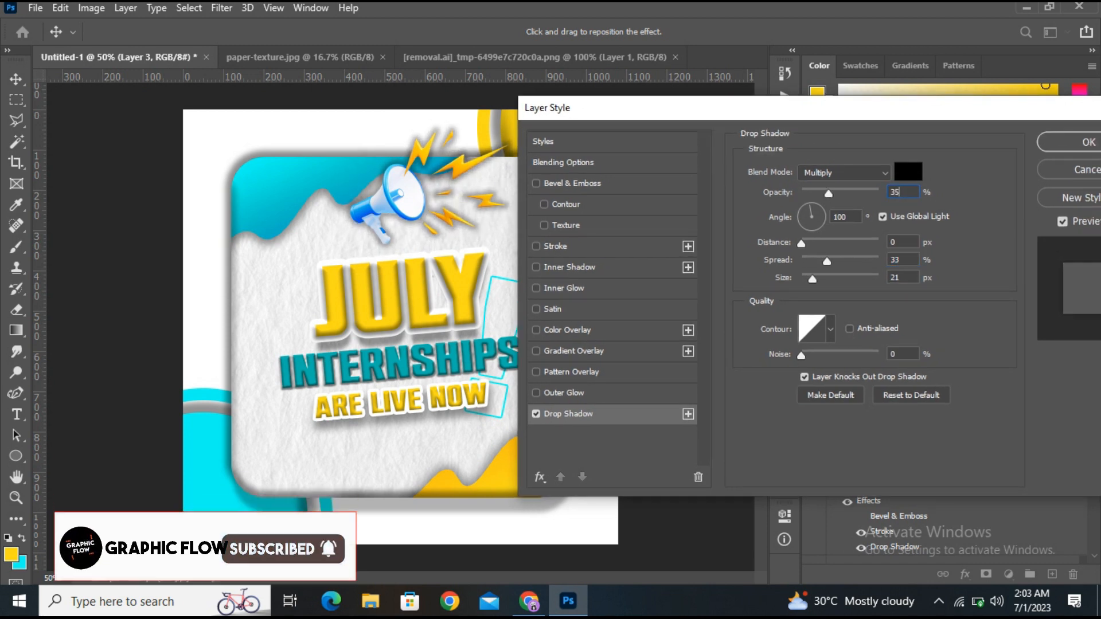
type("35")
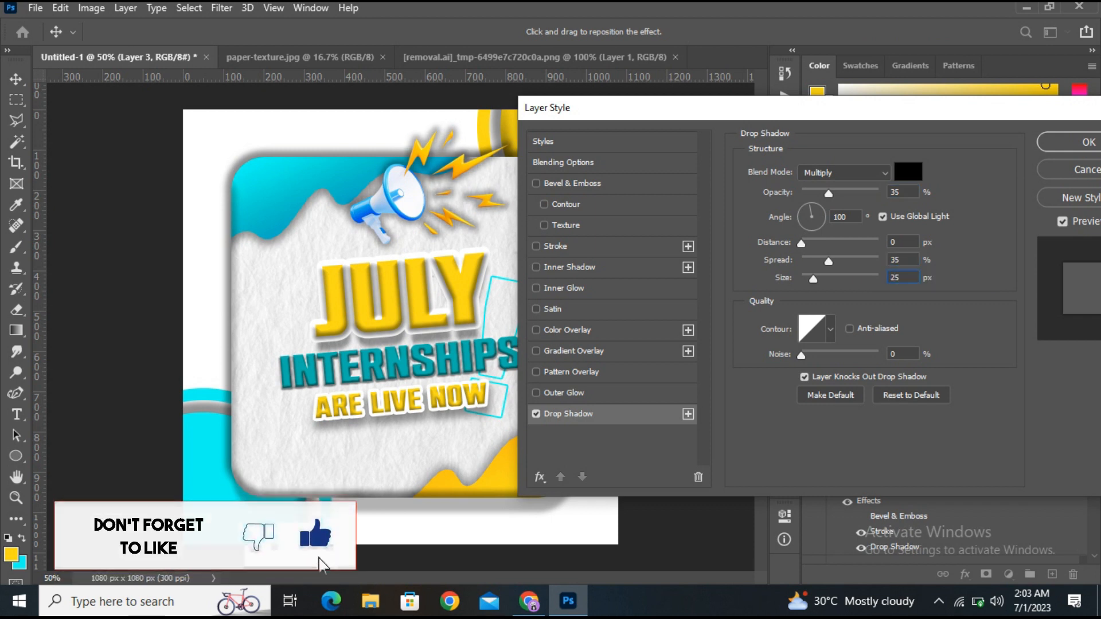
key("Return")
Nudge the megaphone further left and slightly up over the cyan wave's edge
key("shift+Left")
key("shift+Left")
key("shift+Left")
key("shift+Left")
key("shift+Left")
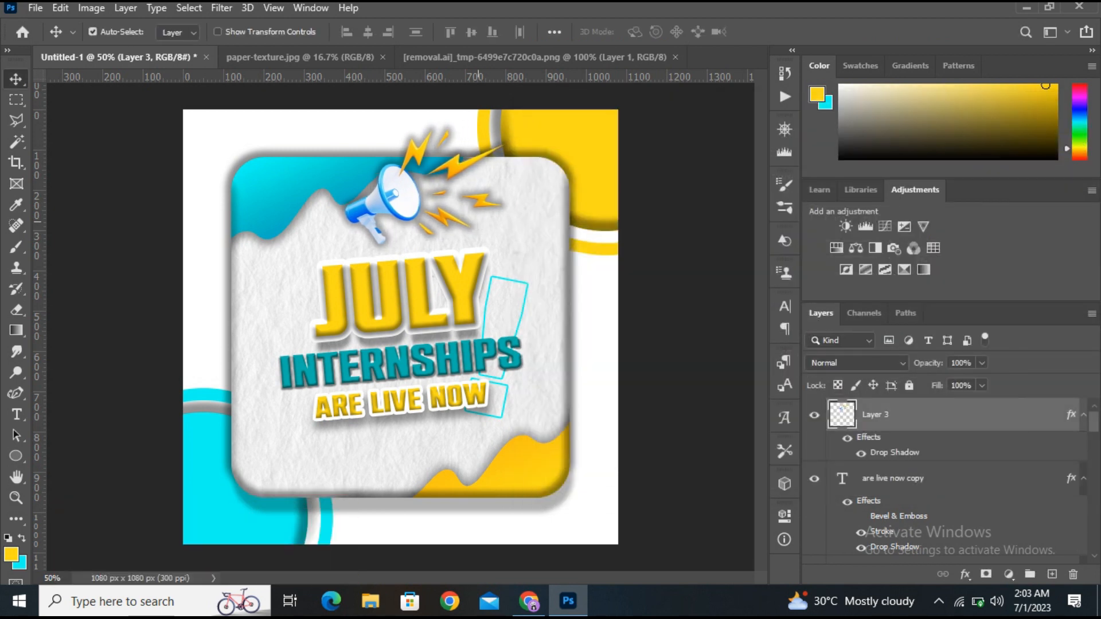
key("Up")
key("Up")
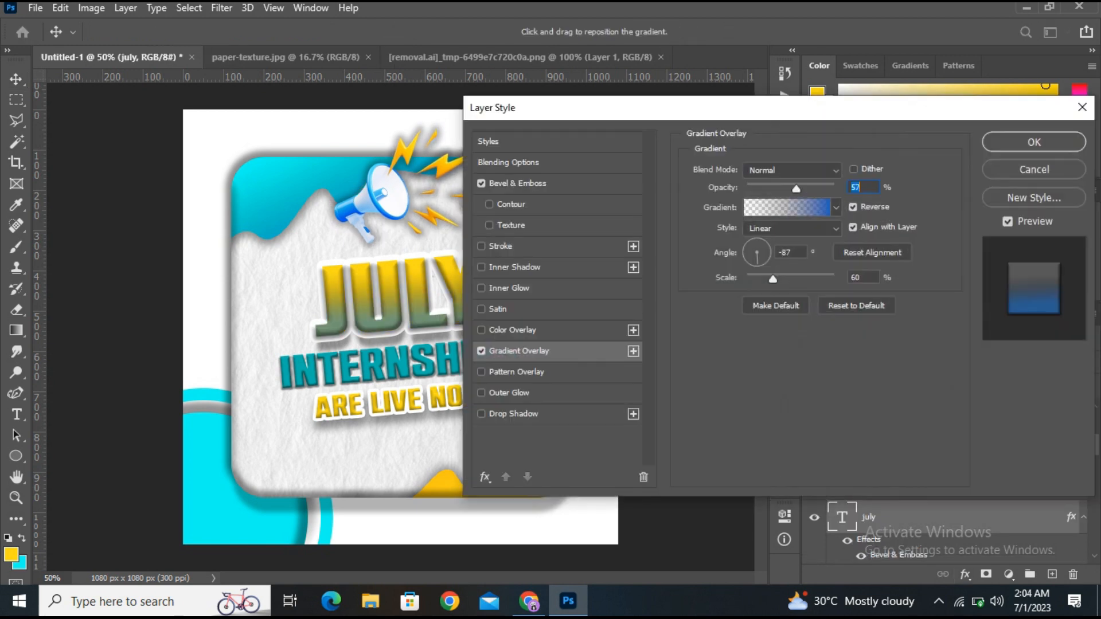
Recolor the JULY text's gradient overlay to an orange-to-transparent gradient
left_click(762, 248)
double_click(698, 309)
type("c00808")
left_click_drag(881, 471, 881, 455)
left_click(858, 266)
left_click(1024, 258)
left_click(1010, 47)
Set the JULY gradient overlay's opacity to 38% and scale to 44%
left_click_drag(917, 107, 978, 107)
mouse_move(831, 278)
left_mouse_down()
mouse_move(870, 278)
mouse_move(821, 278)
left_mouse_up()
type("38")
key("Tab")
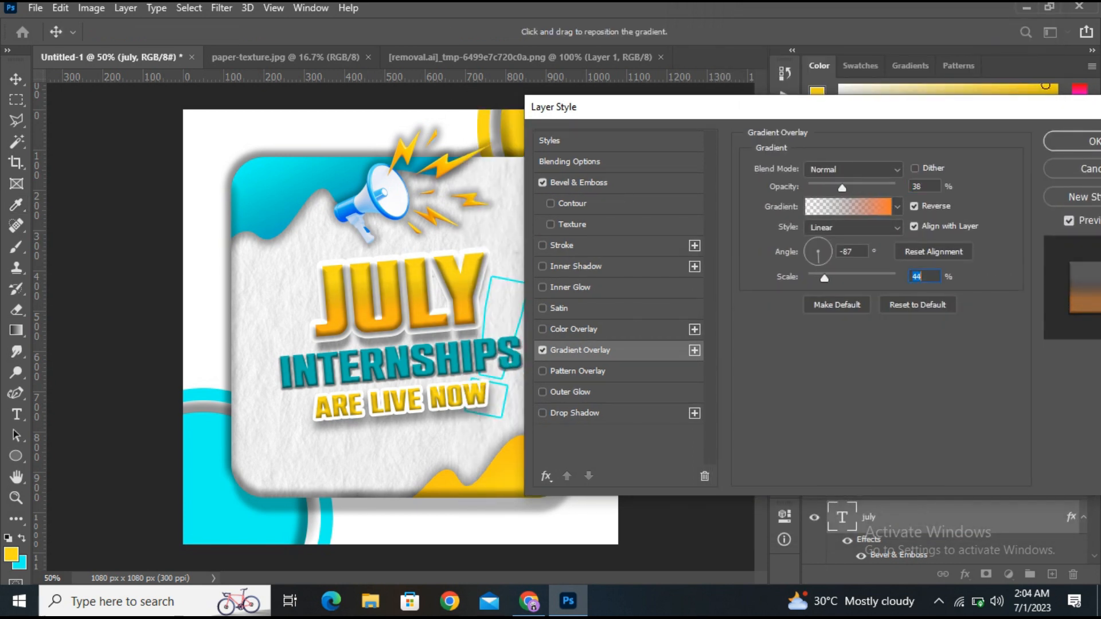
key("Return")
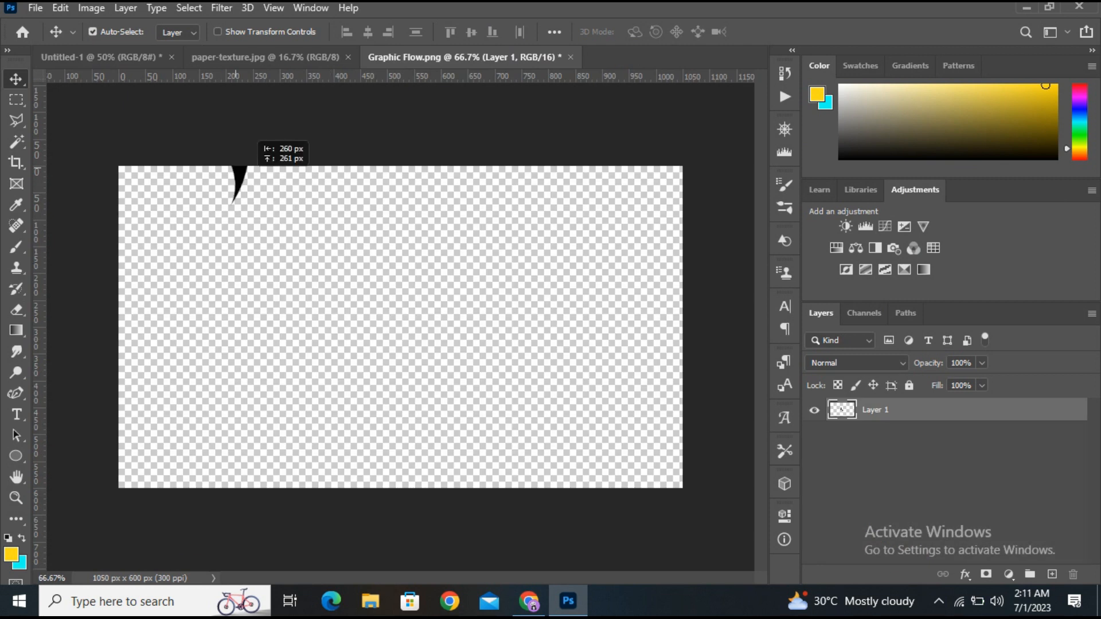
Copy the black logo from Graphic Flow.png into the post, then shrink and place it in the panel's upper-left corner
key("ctrl+Tab")
left_click_drag(102, 58, 349, 281)
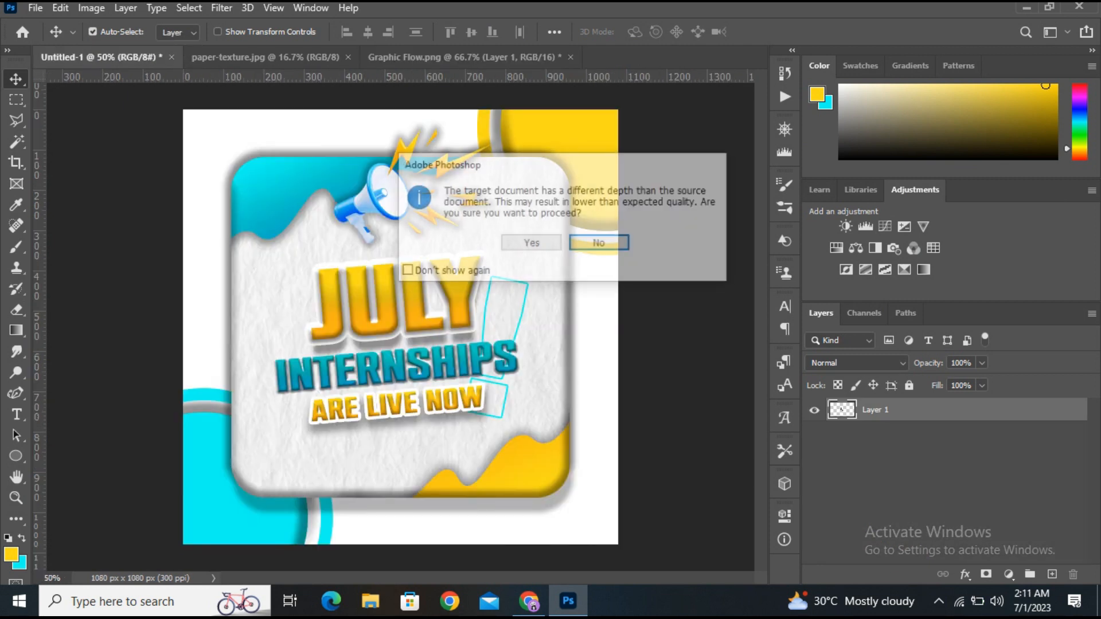
left_click(509, 247)
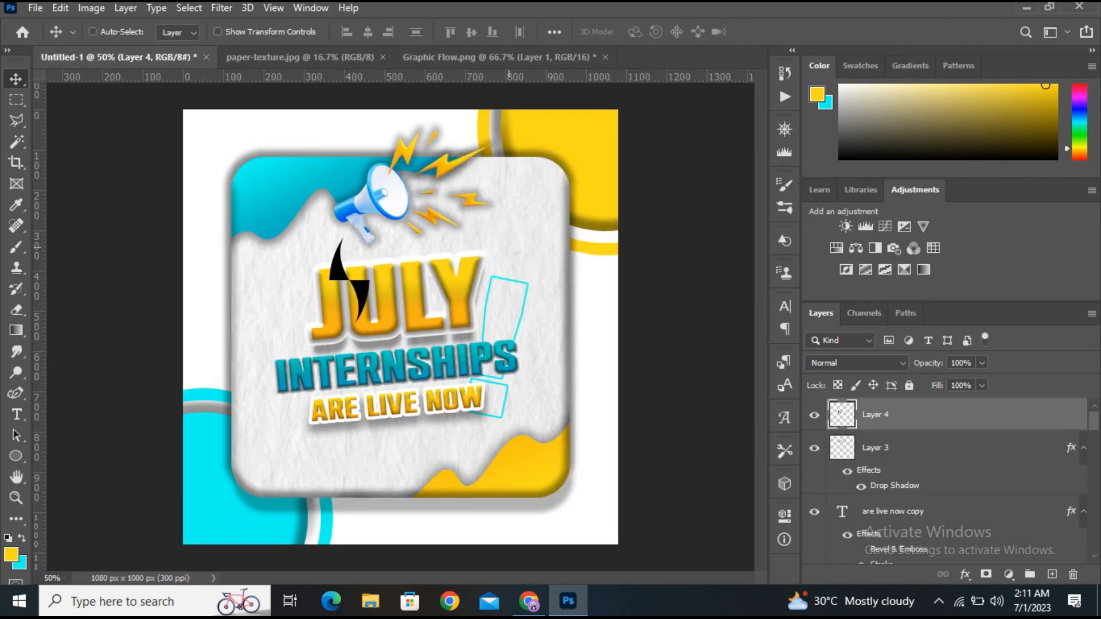
key("ctrl+t")
left_click_drag(510, 247, 477, 148)
left_click_drag(411, 245, 401, 235)
left_click_drag(396, 283, 298, 187)
key("Return")
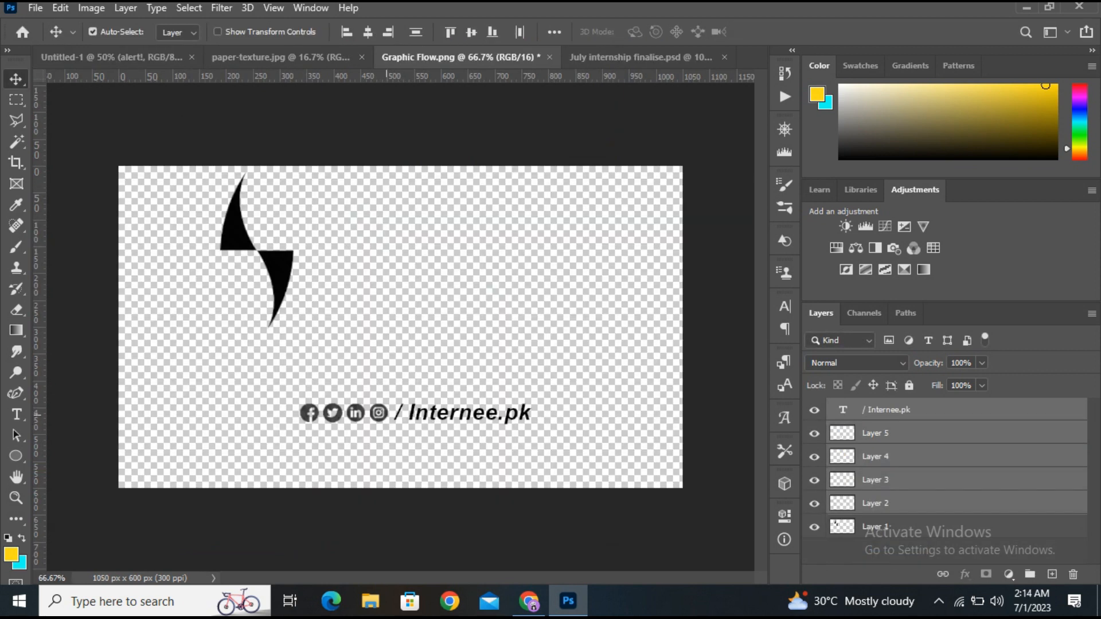
Copy the social media icons and handle text into the post, and place them near the panel's lower edge
left_click_drag(114, 58, 404, 457)
left_click(530, 243)
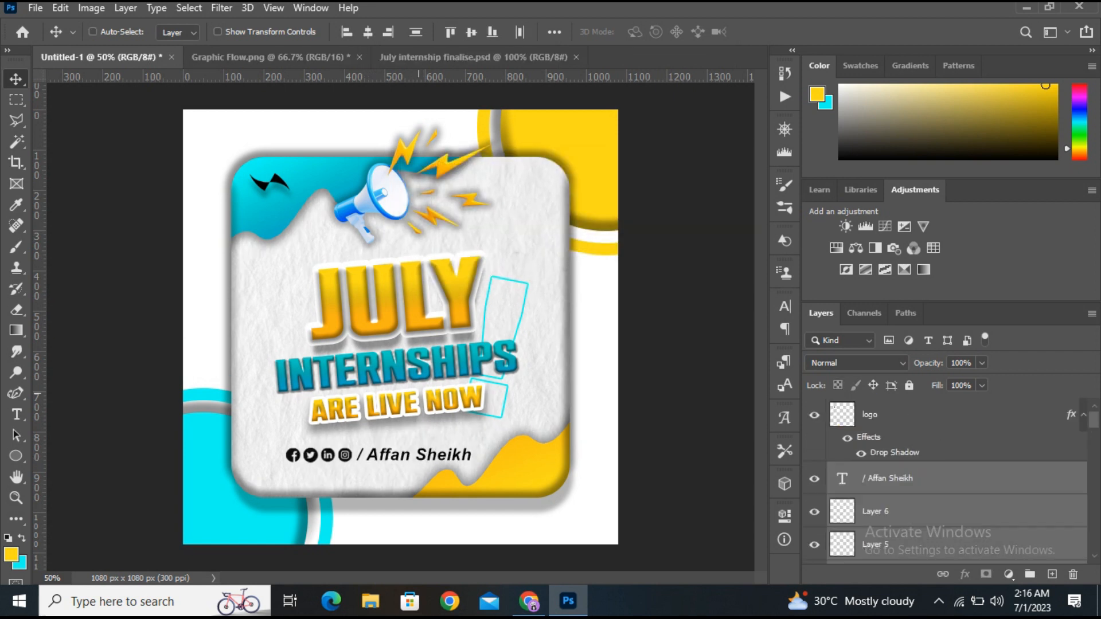
key("ctrl+t")
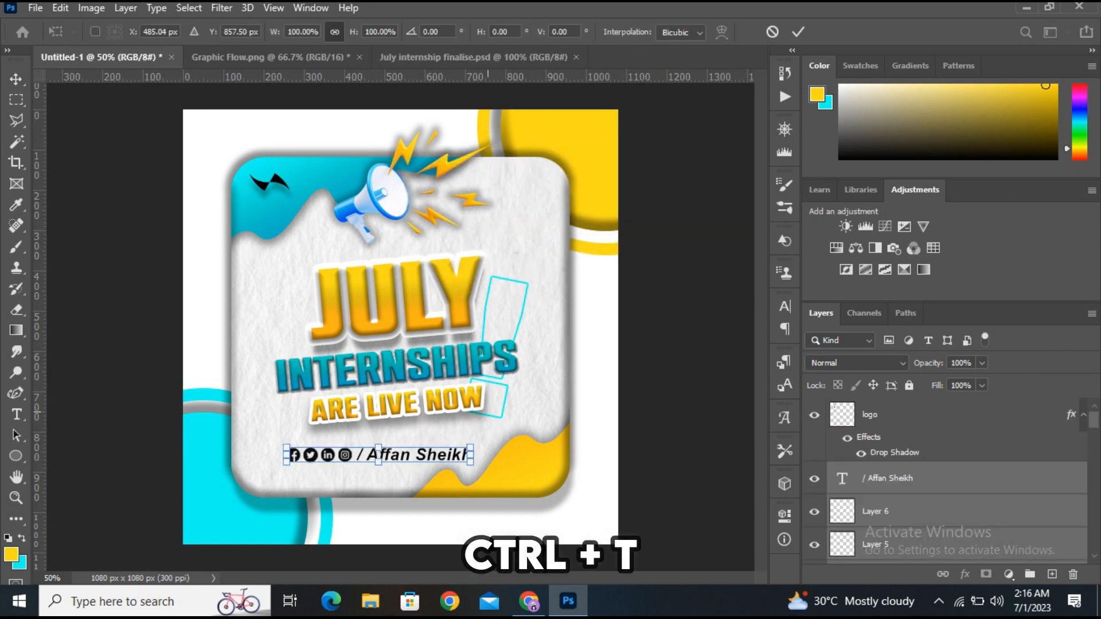
left_click_drag(470, 447, 412, 478)
key("Return")
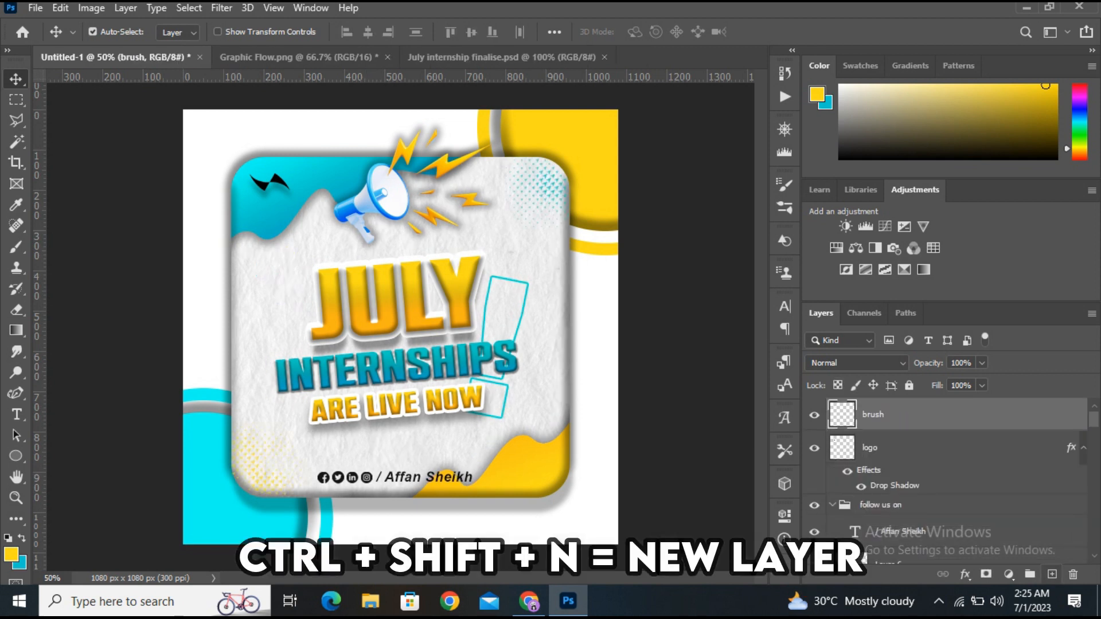
On a new layer, draw a teal-filled triangle without a stroke to the left of JULY using the Pen tool
key("ctrl+shift+n")
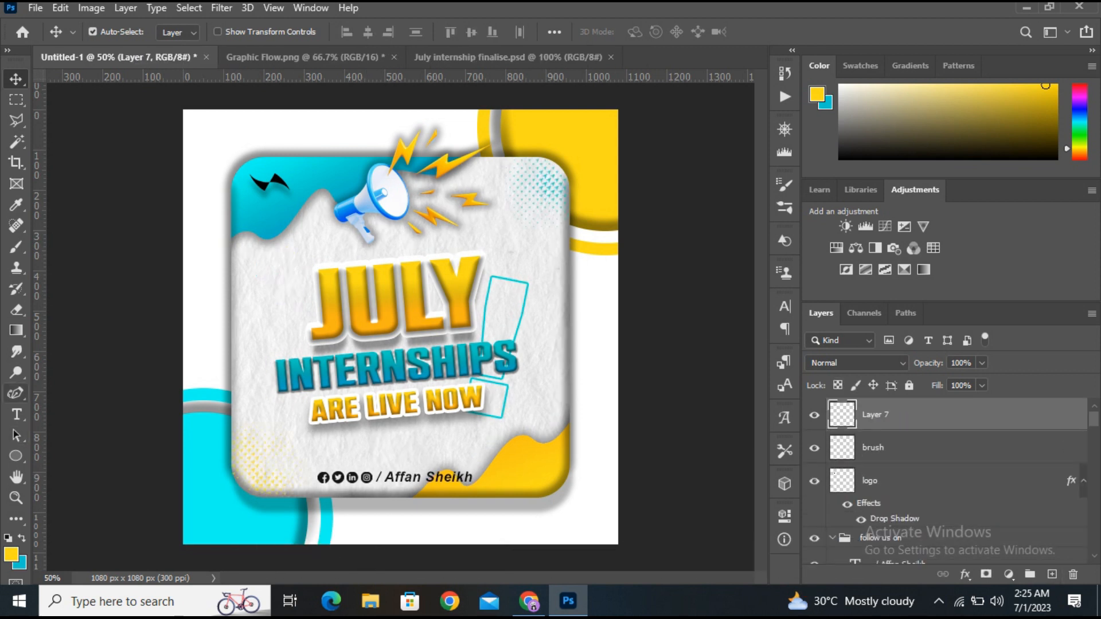
right_click(16, 393)
left_click(114, 425)
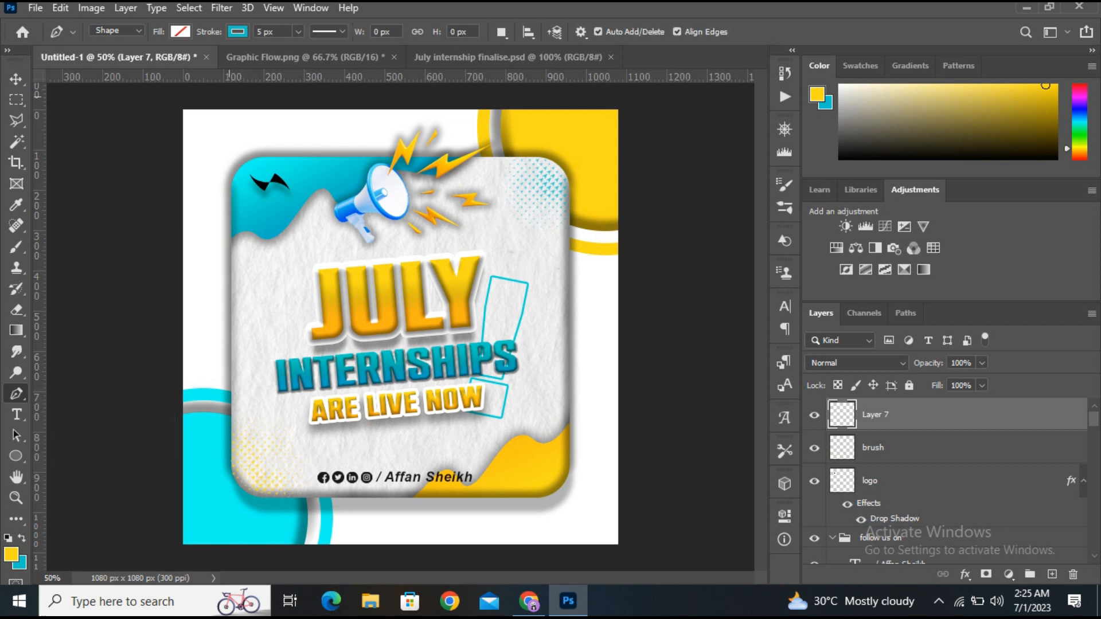
left_click(180, 31)
left_click(93, 117)
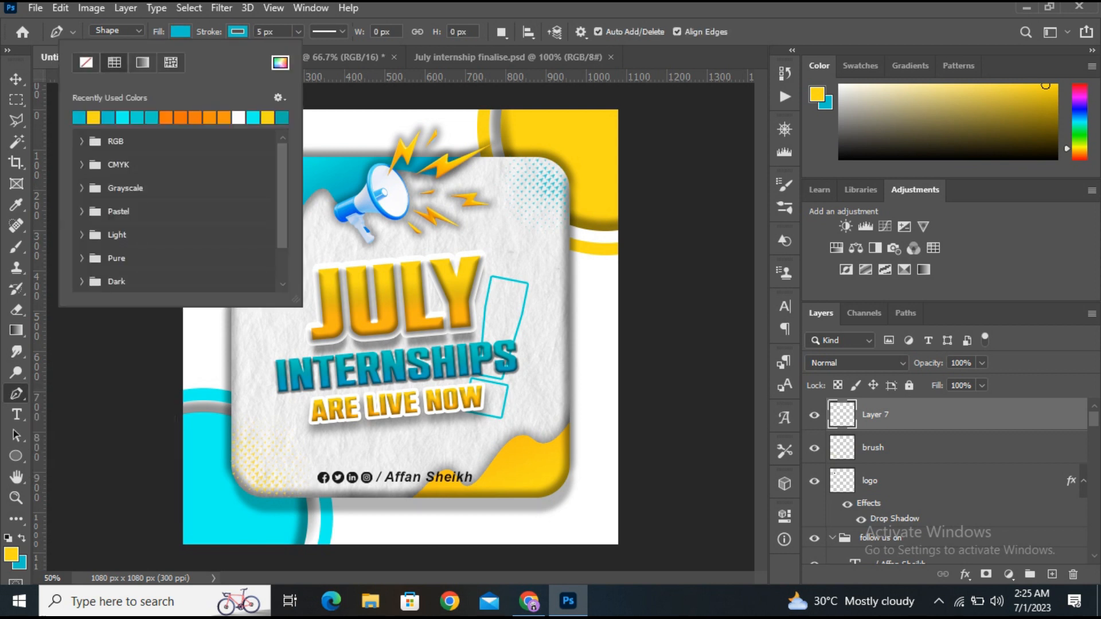
left_click(237, 32)
left_click(143, 63)
left_click(237, 31)
left_click(261, 282)
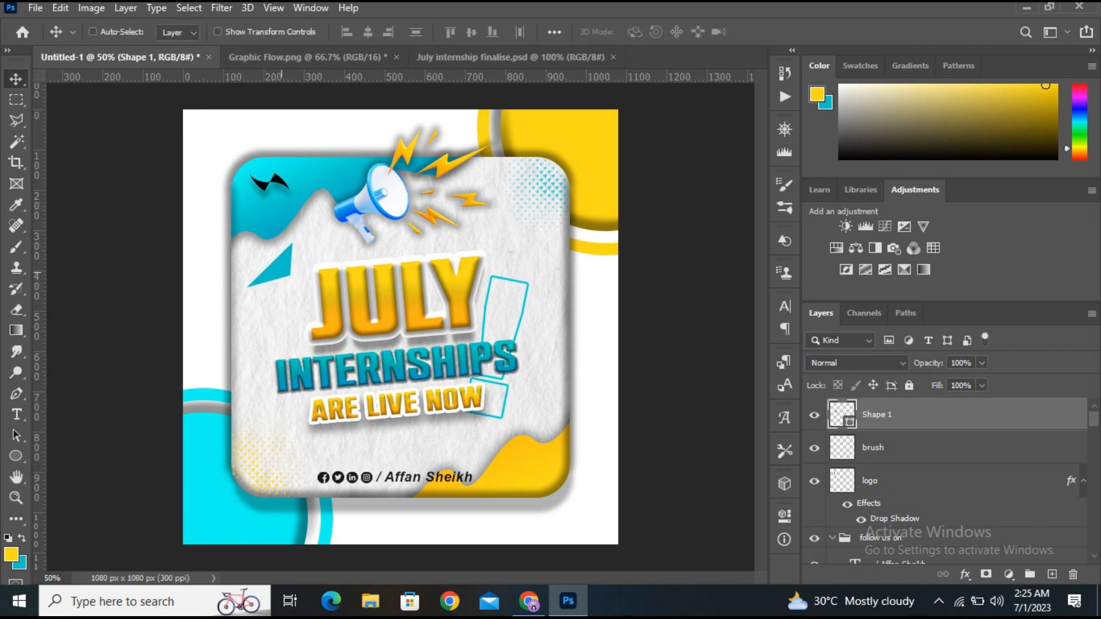
Resize the teal triangle beside JULY to about 90 × 97 px
key("ctrl+t")
left_click_drag(292, 287, 534, 455)
left_click(797, 32)
Duplicate the teal triangle, scale the copy to about 55%, rotate it about 118° and place it right of ARE LIVE NOW
key("ctrl+j")
key("ctrl+t")
left_click_drag(542, 382, 538, 388)
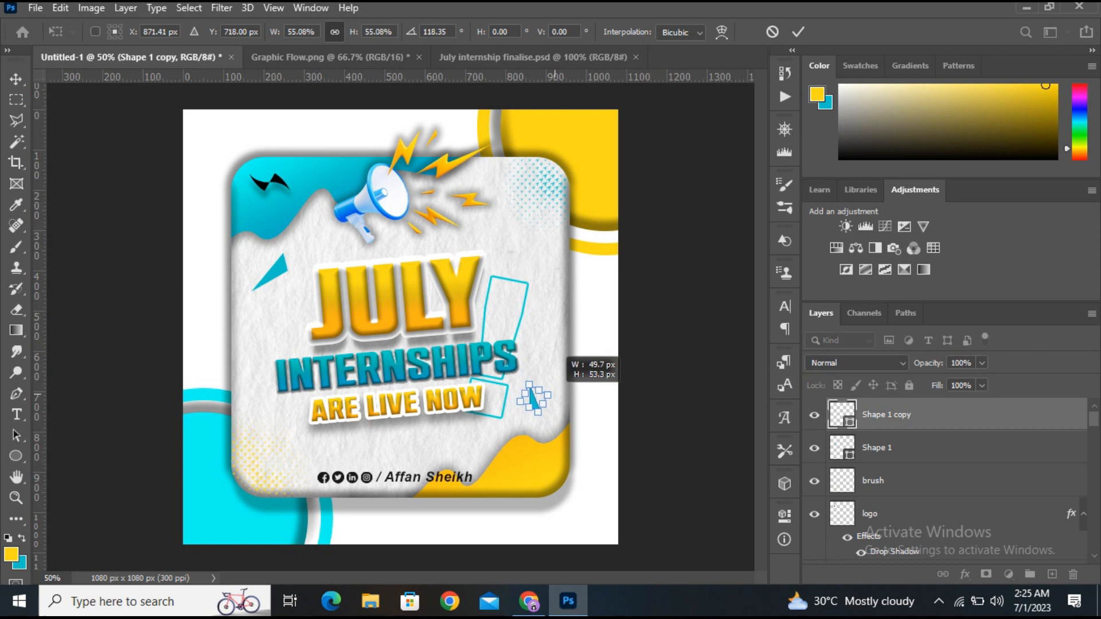
left_click(797, 32)
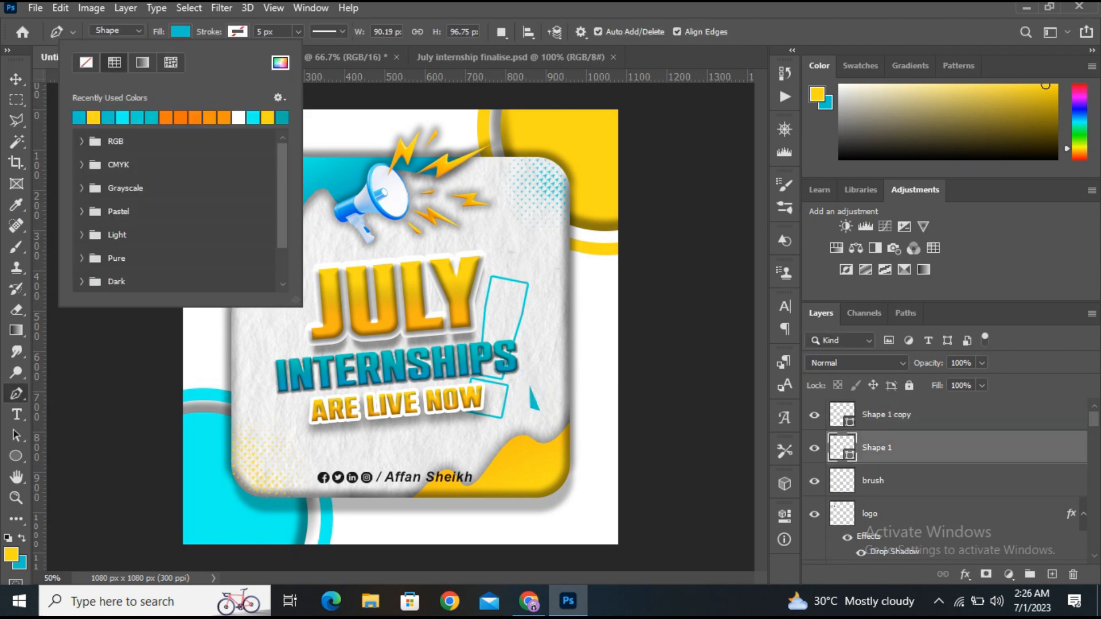
Change the fill of the triangle beside JULY to yellow
left_click(93, 118)
key("Return")
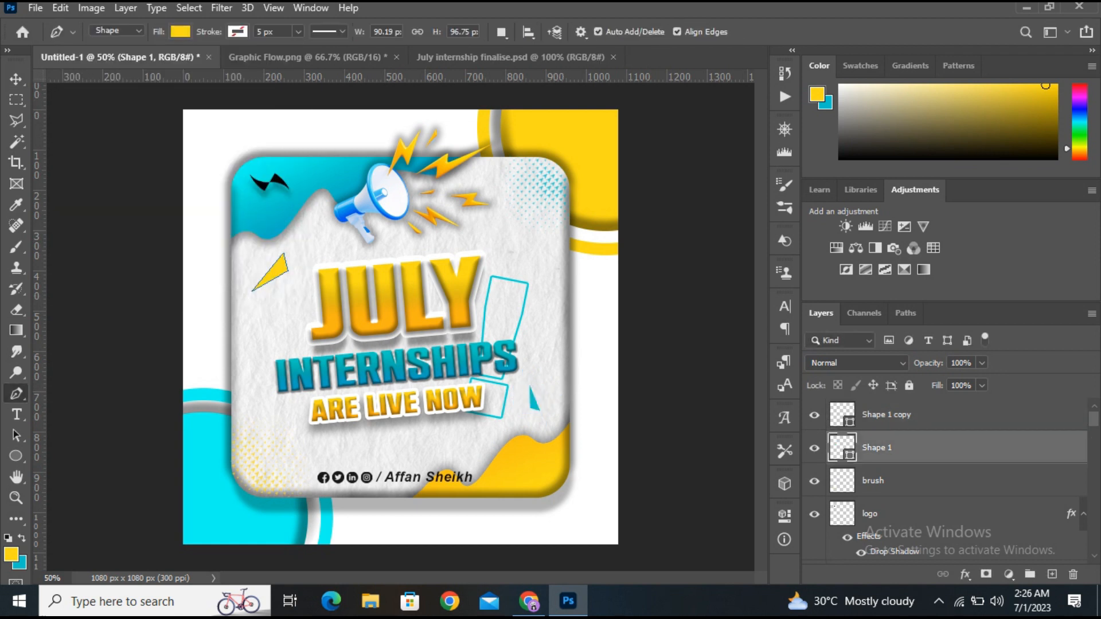
key("v")
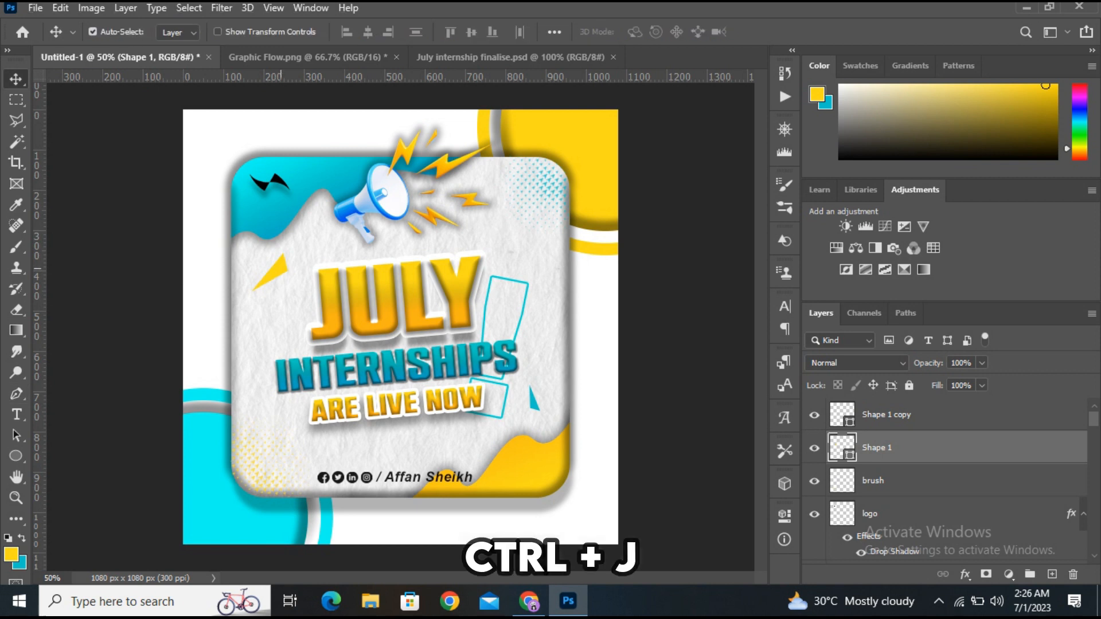
Duplicate the yellow triangle, scale the copy to about 54%, rotate it about -113° and place it just below the original
key("ctrl+j")
key("ctrl+t")
left_click_drag(292, 275, 270, 183)
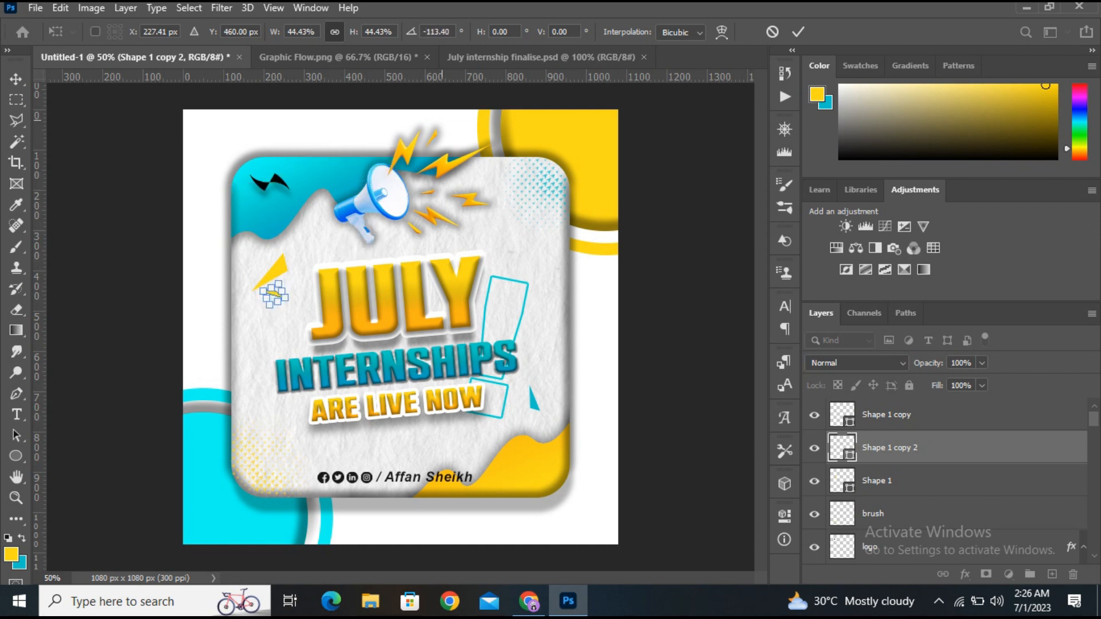
left_click_drag(287, 283, 291, 288)
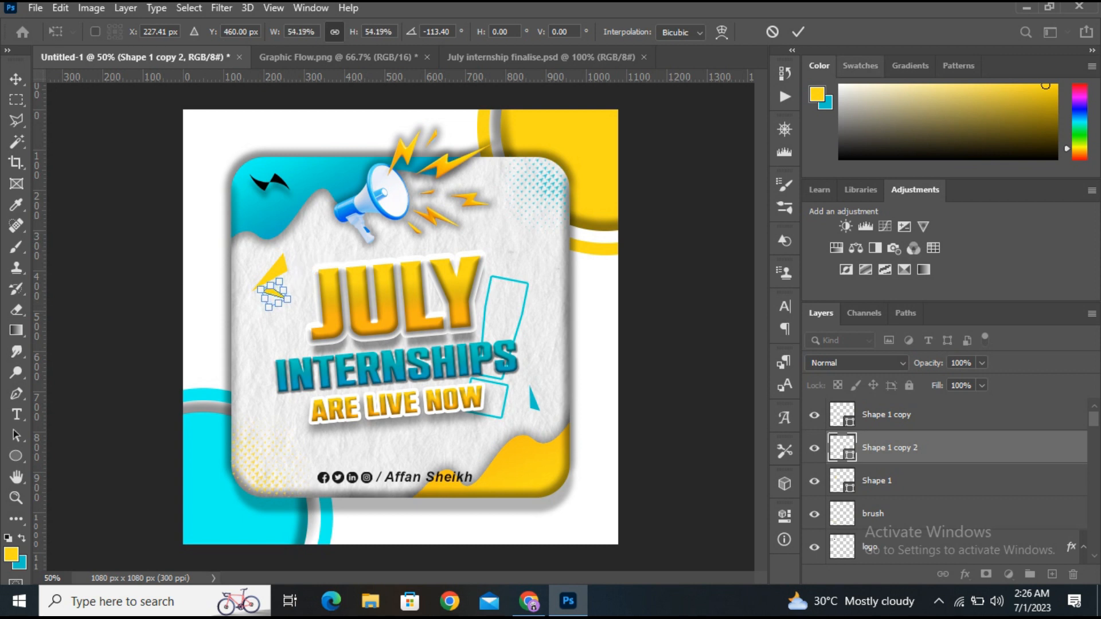
key("Return")
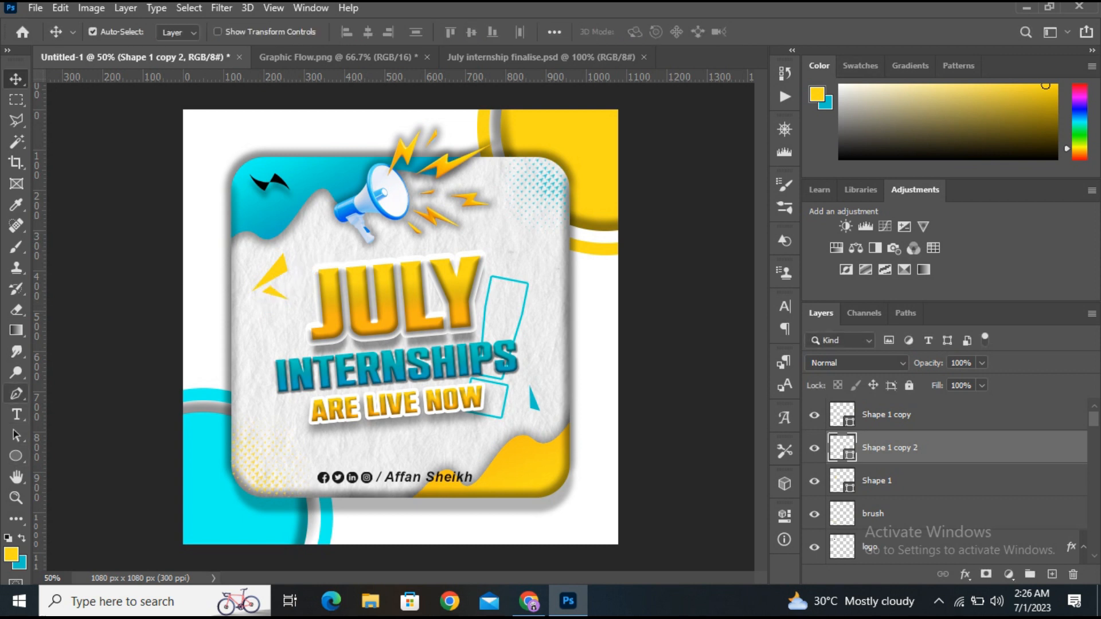
Change the fill of the small triangle copy below the yellow one to teal
left_click(16, 393)
left_click(180, 33)
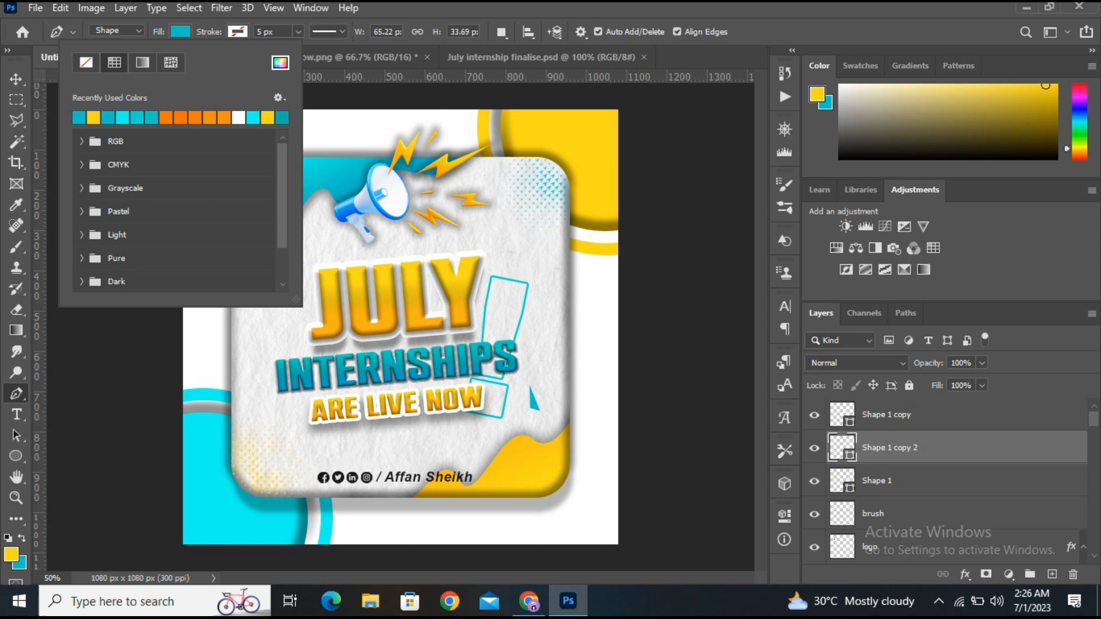
left_click(16, 79)
Duplicate the yellow triangle next to the teal one right of ARE LIVE NOW, scaled to about 80% × 75% and rotated about 77°
left_click_drag(283, 267, 569, 400)
key("ctrl+t")
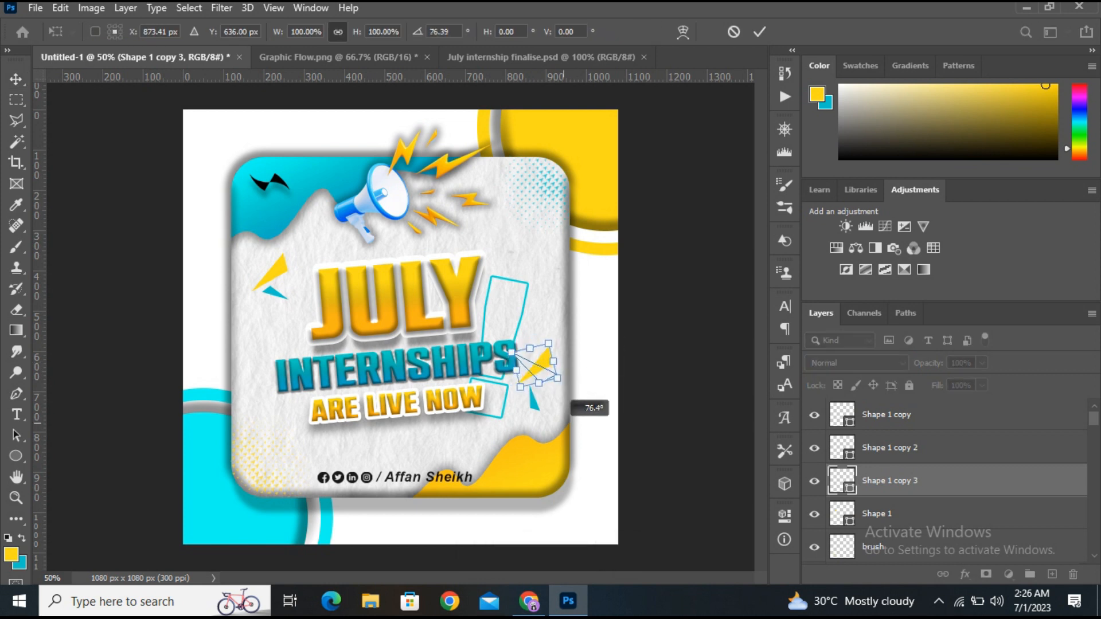
left_click_drag(551, 361, 553, 393)
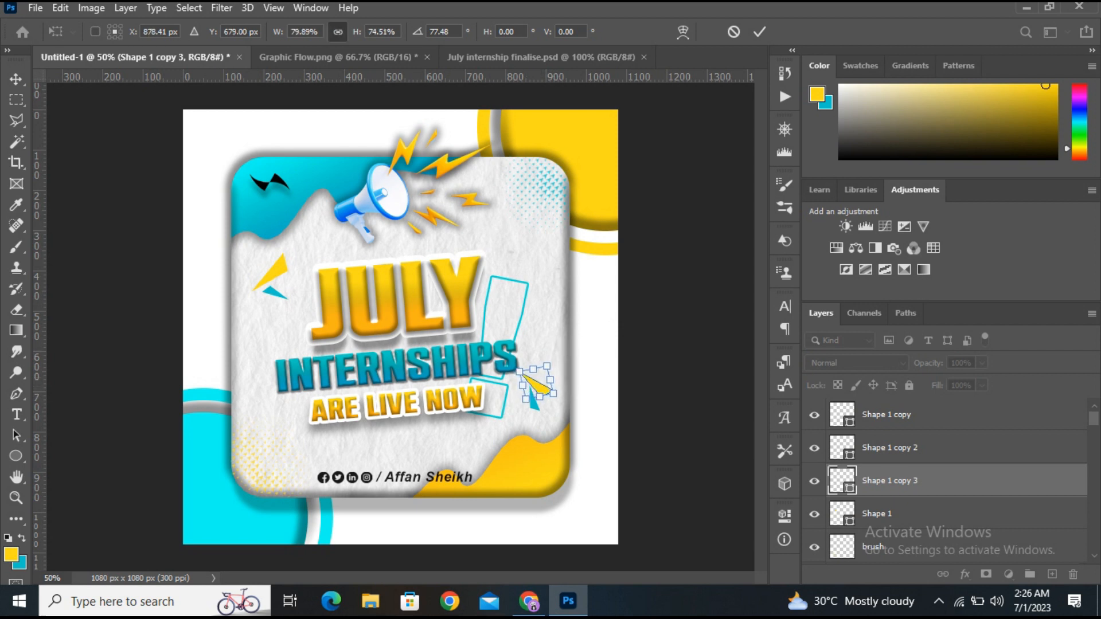
key("Return")
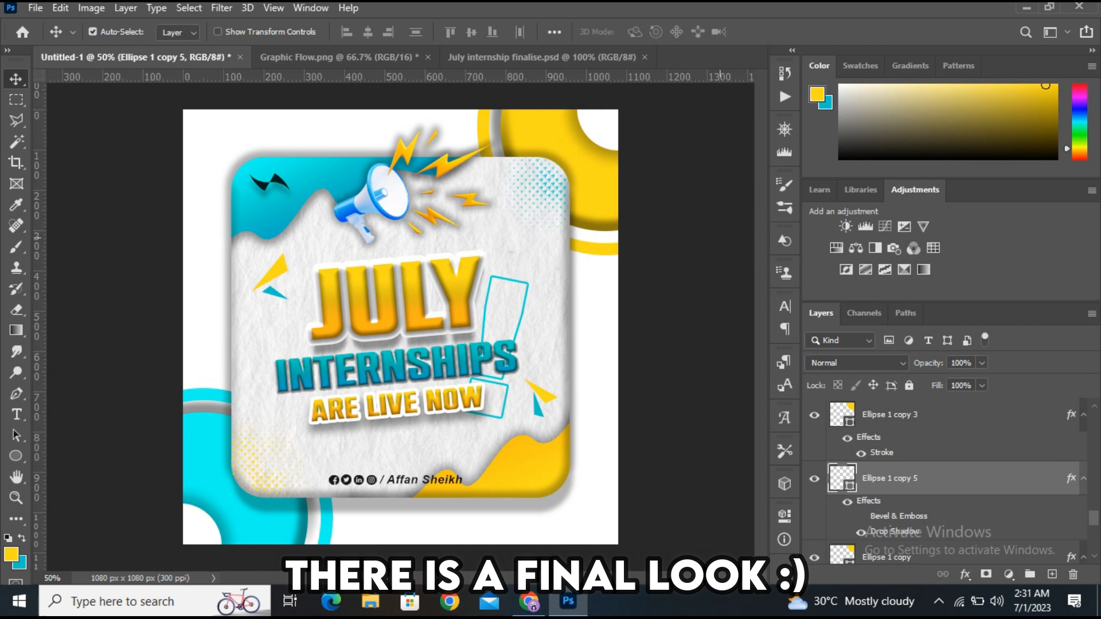